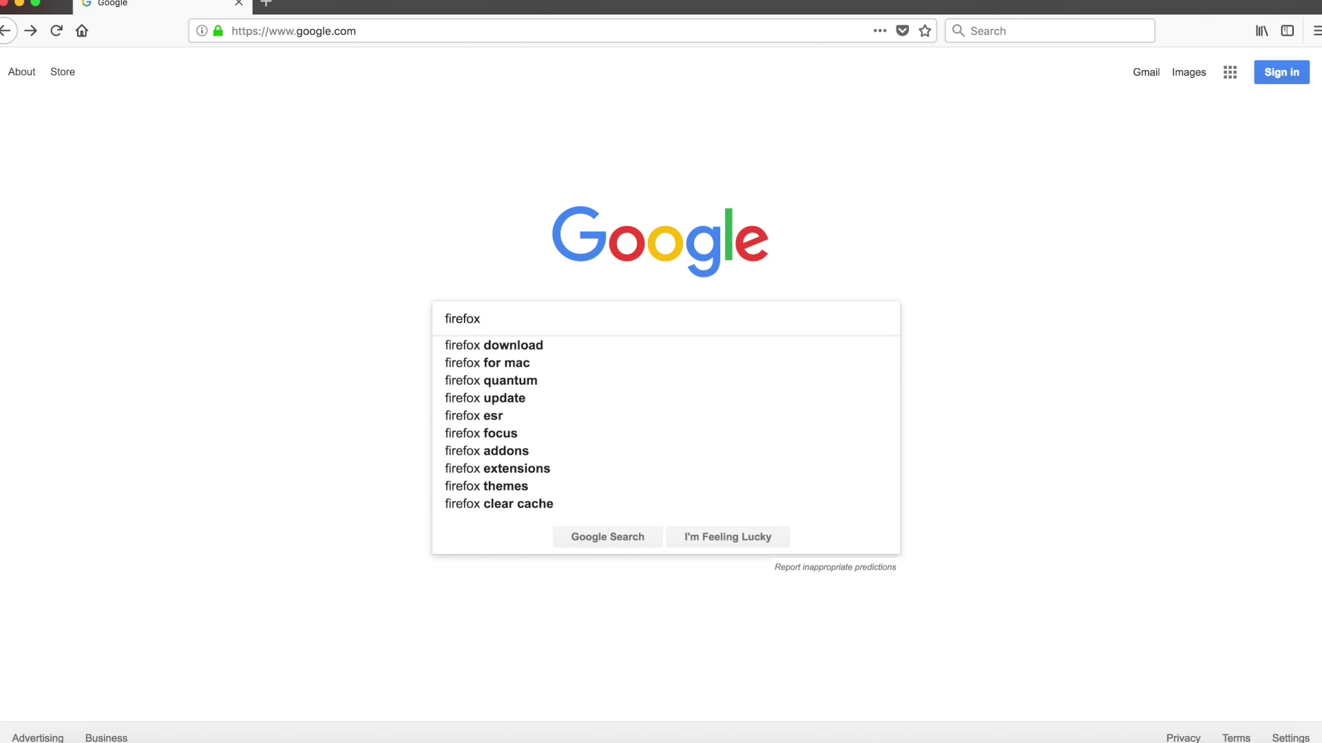
Search Google for "firefox browser", view Mozilla's Firefox download page, and return to the Google home page
text(browser)
key(Return)
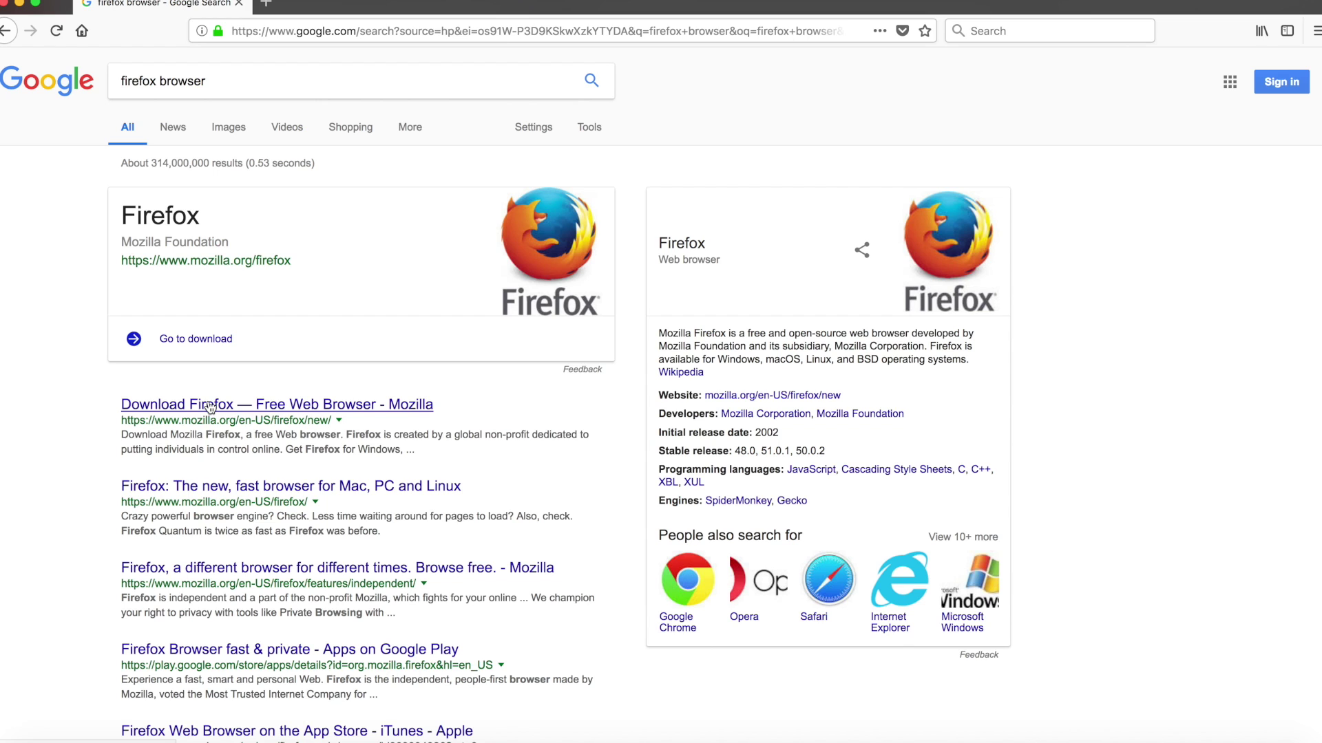
click(343, 410)
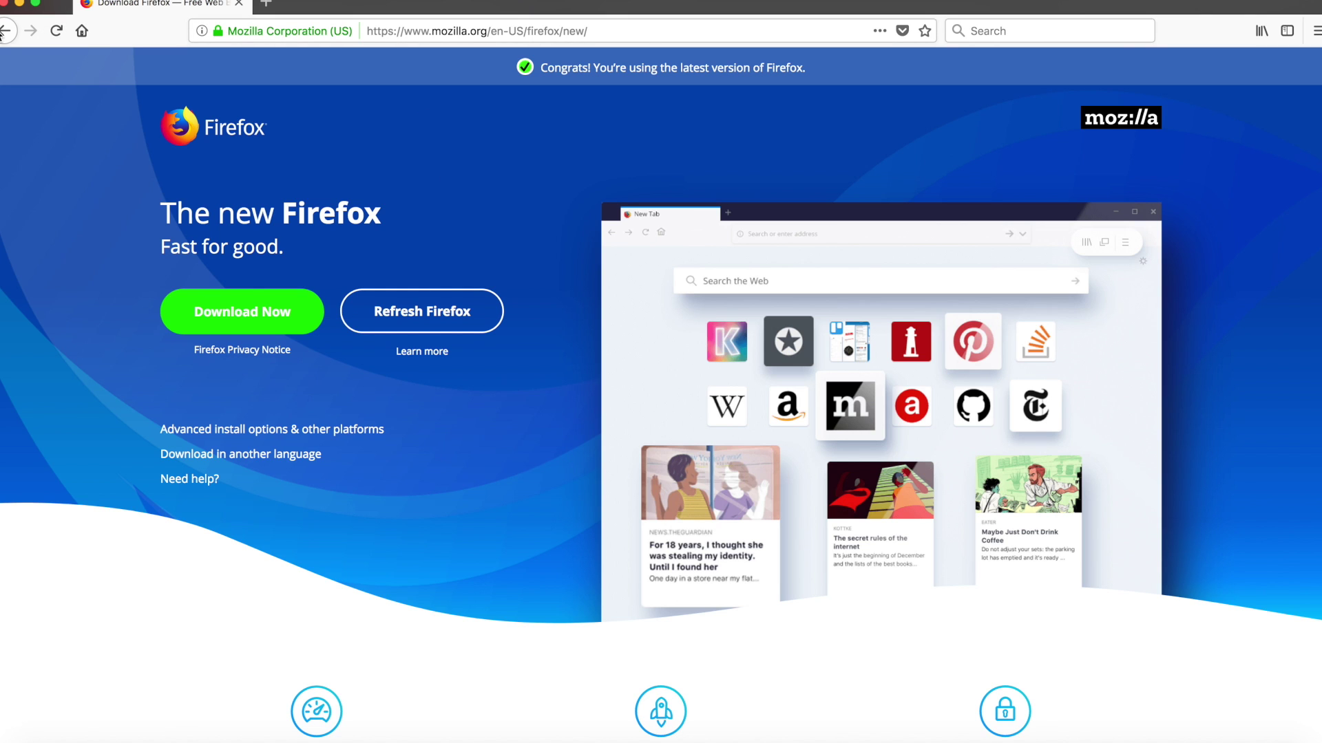
click(7, 30)
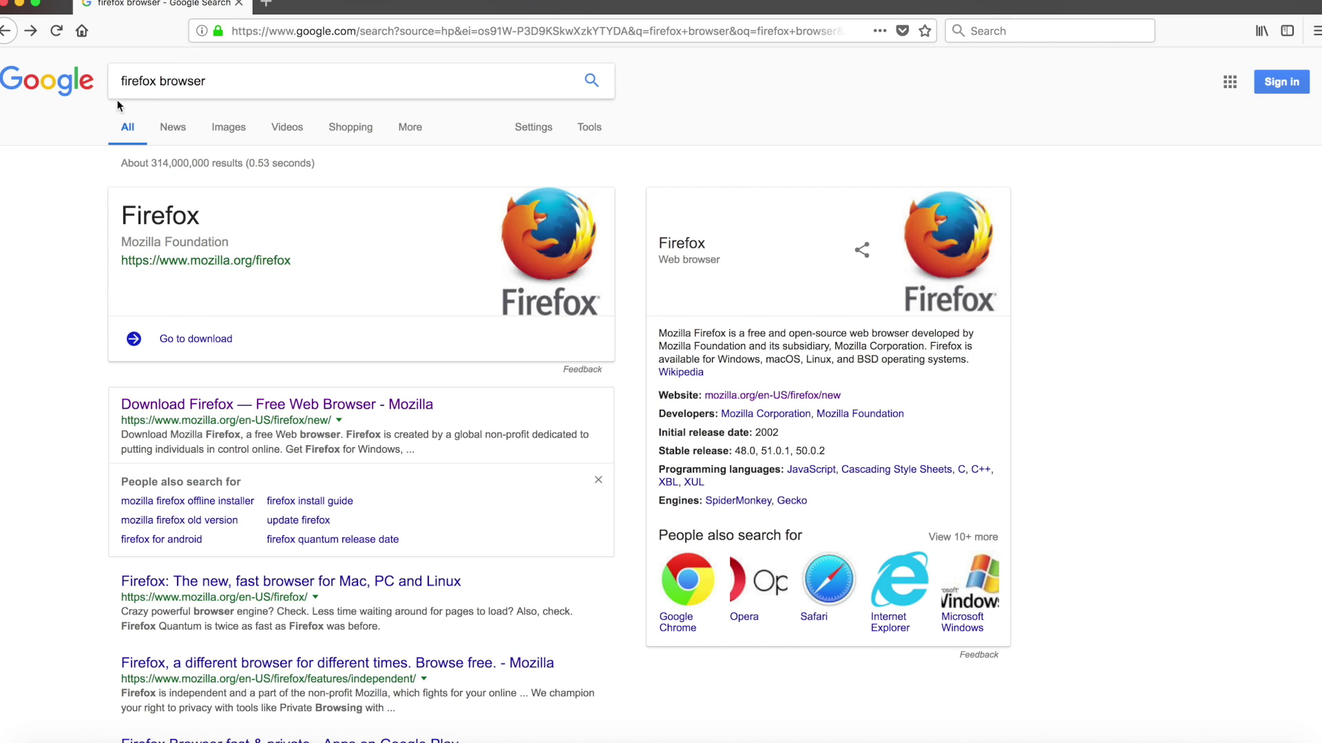
click(10, 32)
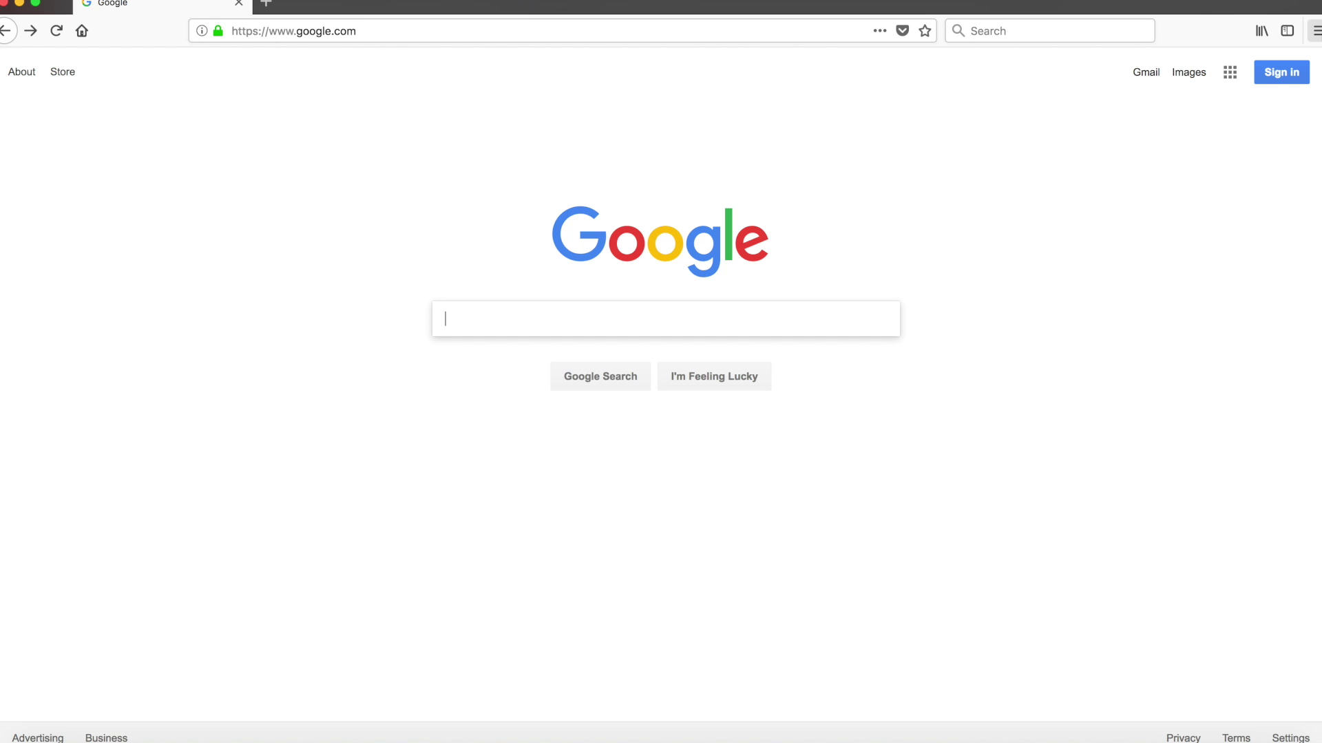
Open the browser's add-ons manager and search addons.mozilla.org for "lightbeam"
click(1315, 31)
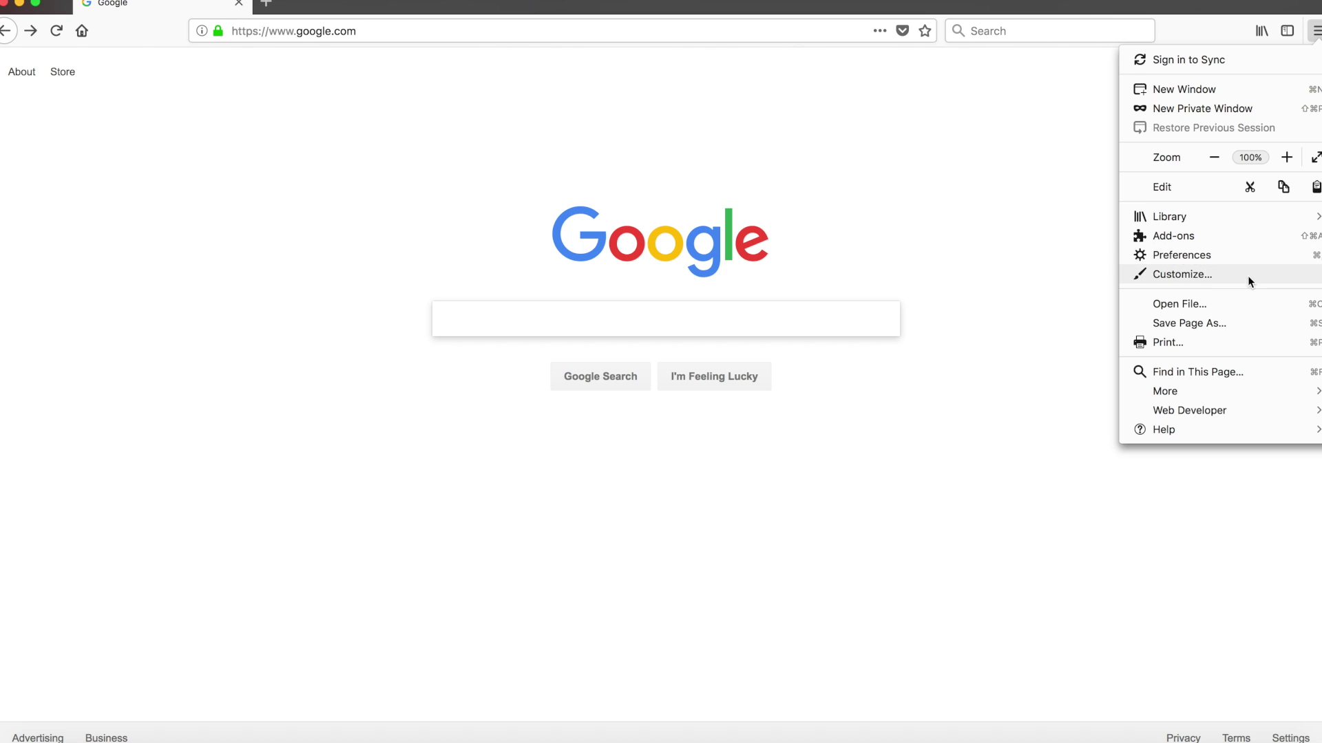
click(1177, 236)
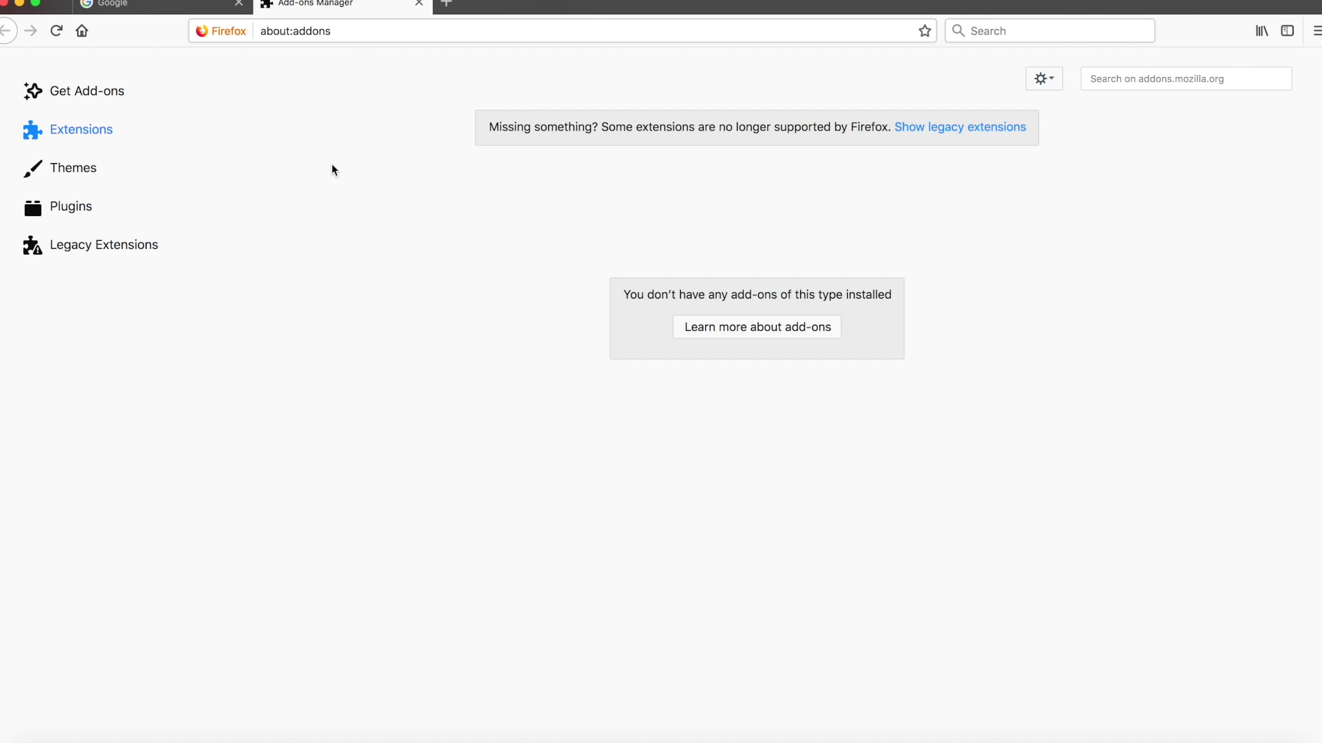
click(1131, 78)
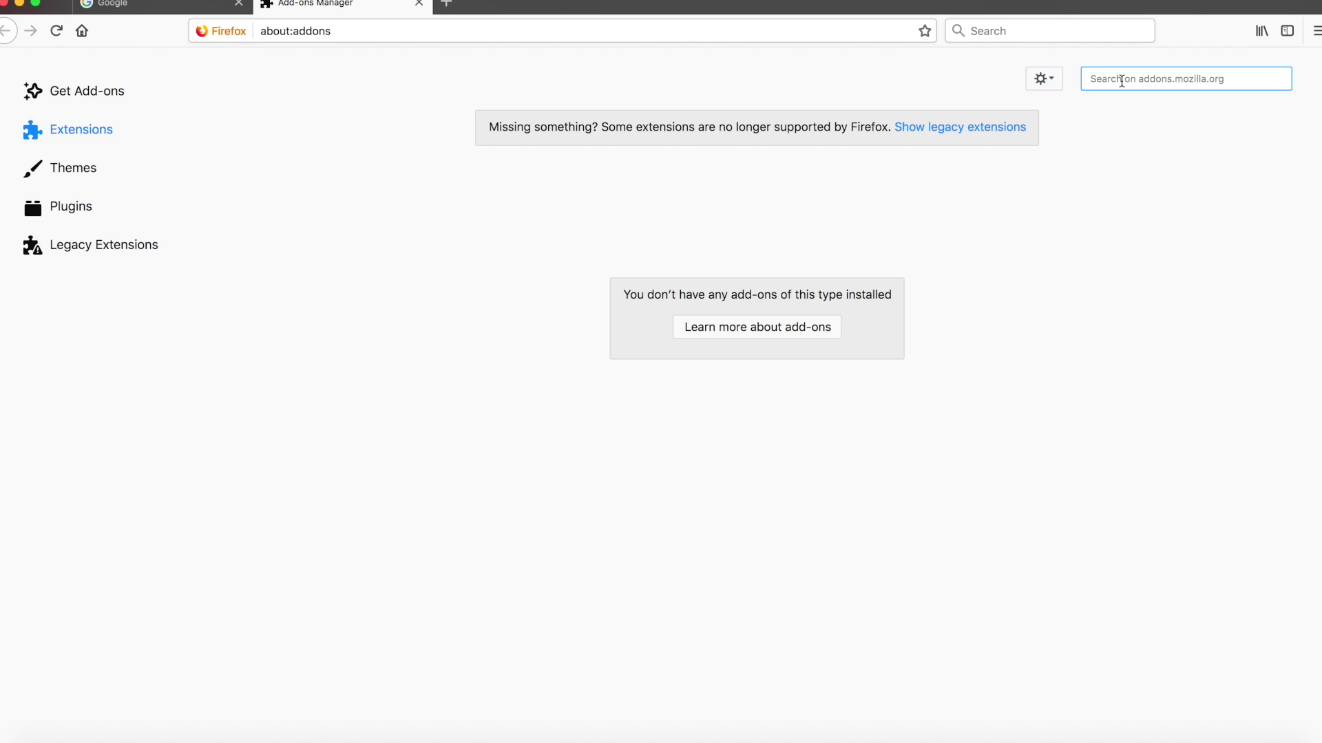
text(lightbeam)
key(Return)
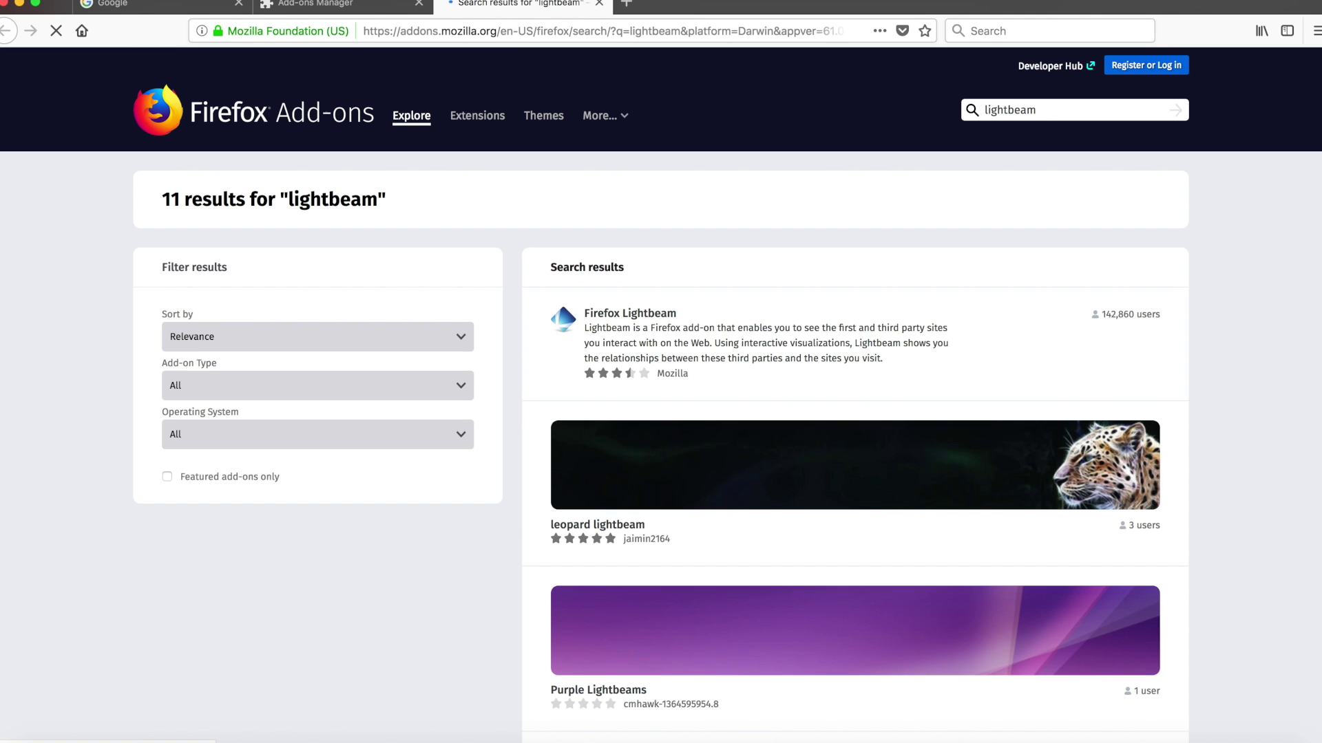
Open the Firefox Lightbeam page from the search results and look through its extension description
scroll(888, 275, down, 1)
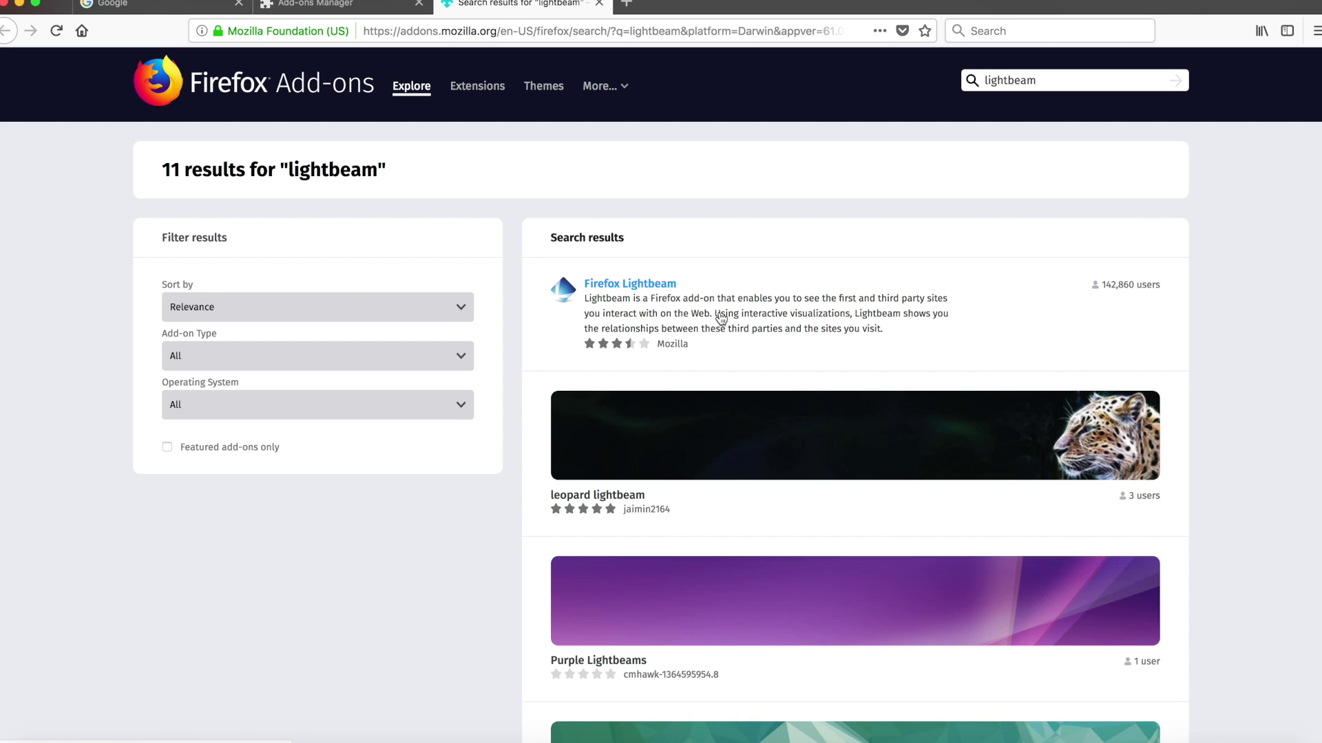
click(635, 285)
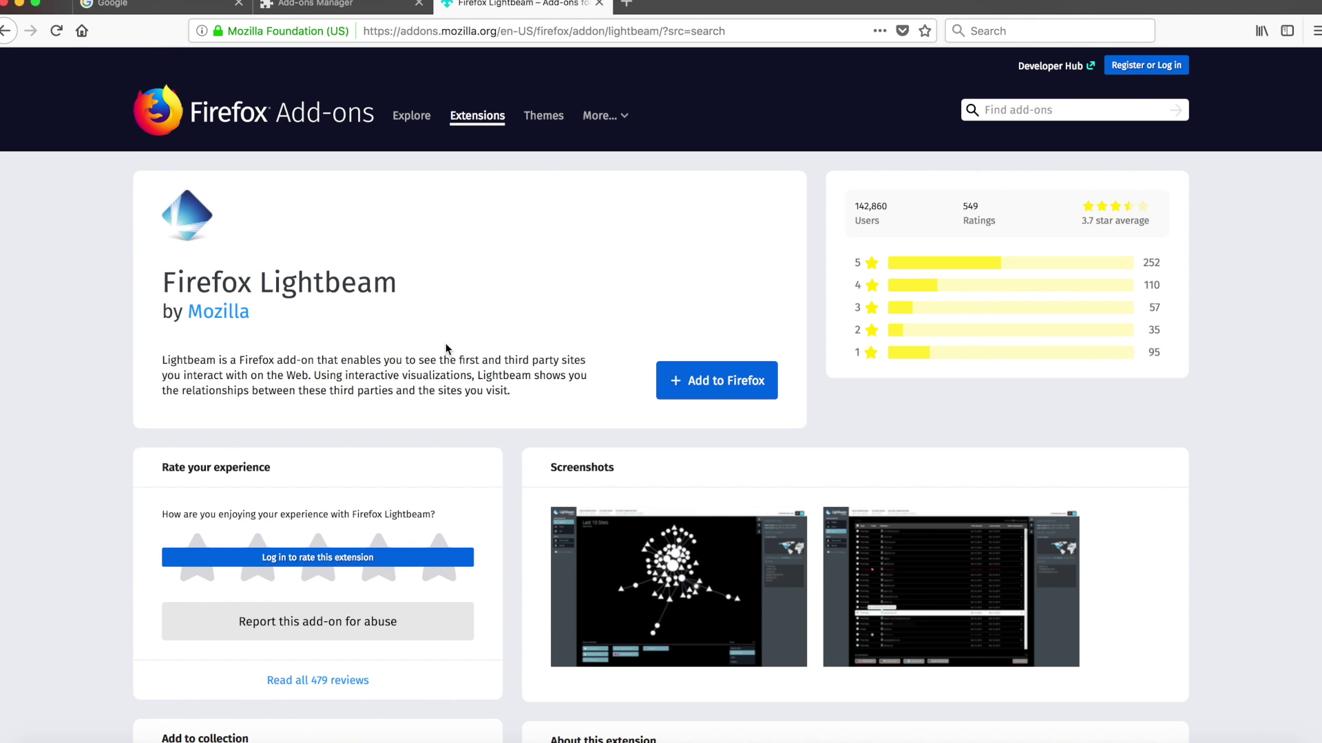
scroll(454, 348, down, 1)
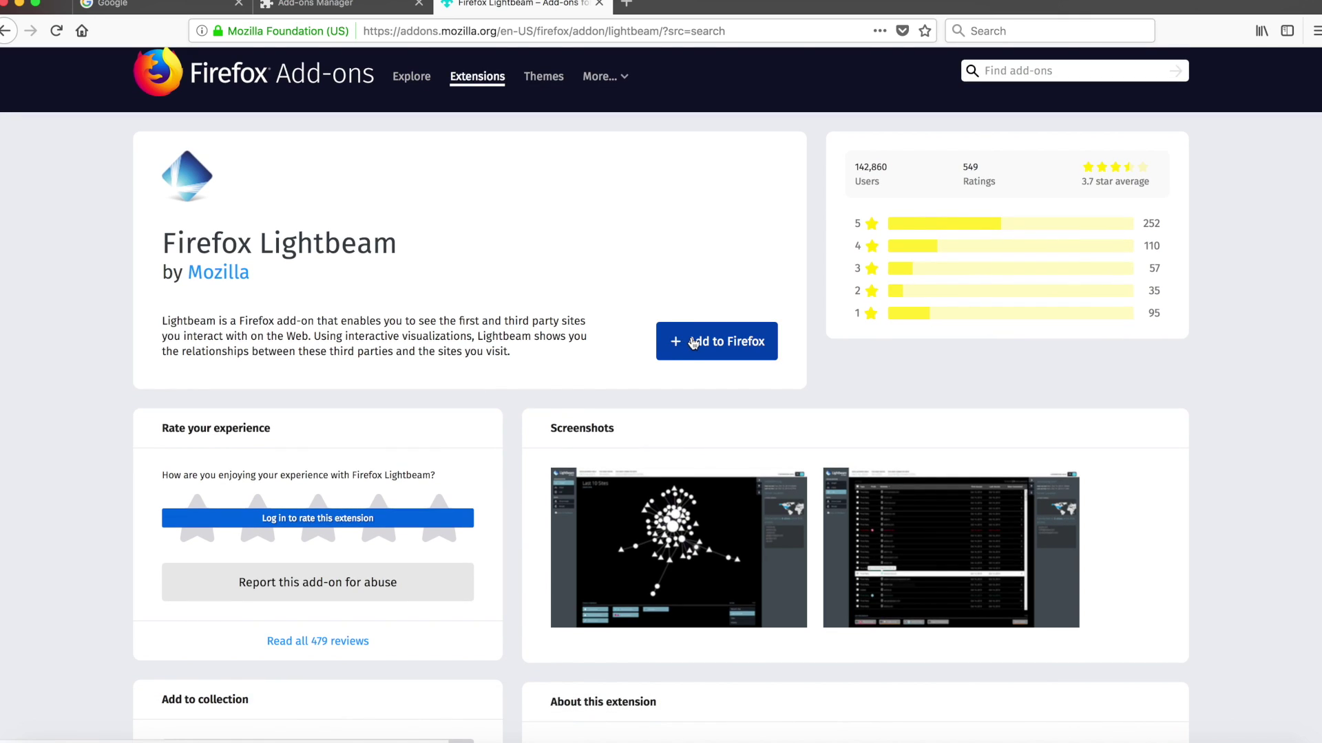
scroll(691, 342, down, 10)
scroll(692, 337, down, 5)
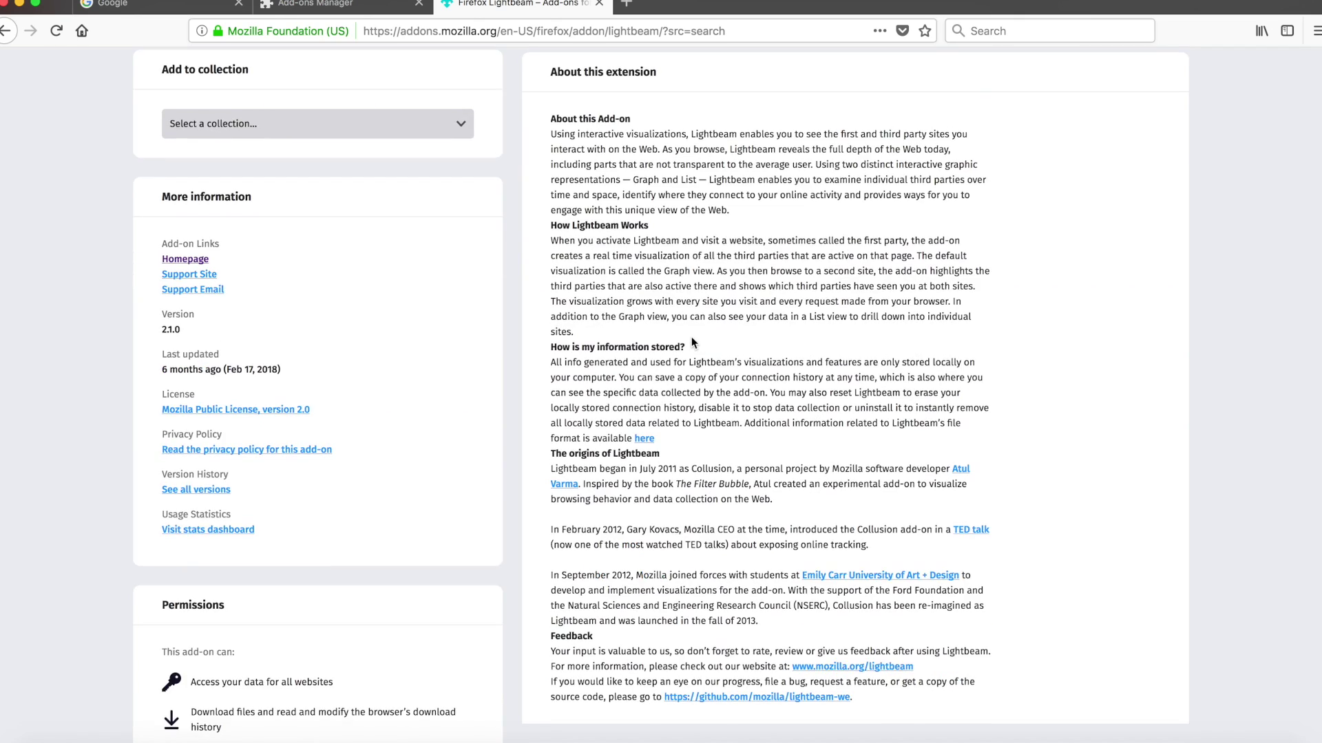
scroll(691, 337, up, 15)
Add the Firefox Lightbeam extension to the browser, granting its requested permissions and dismissing the installation notice
click(749, 305)
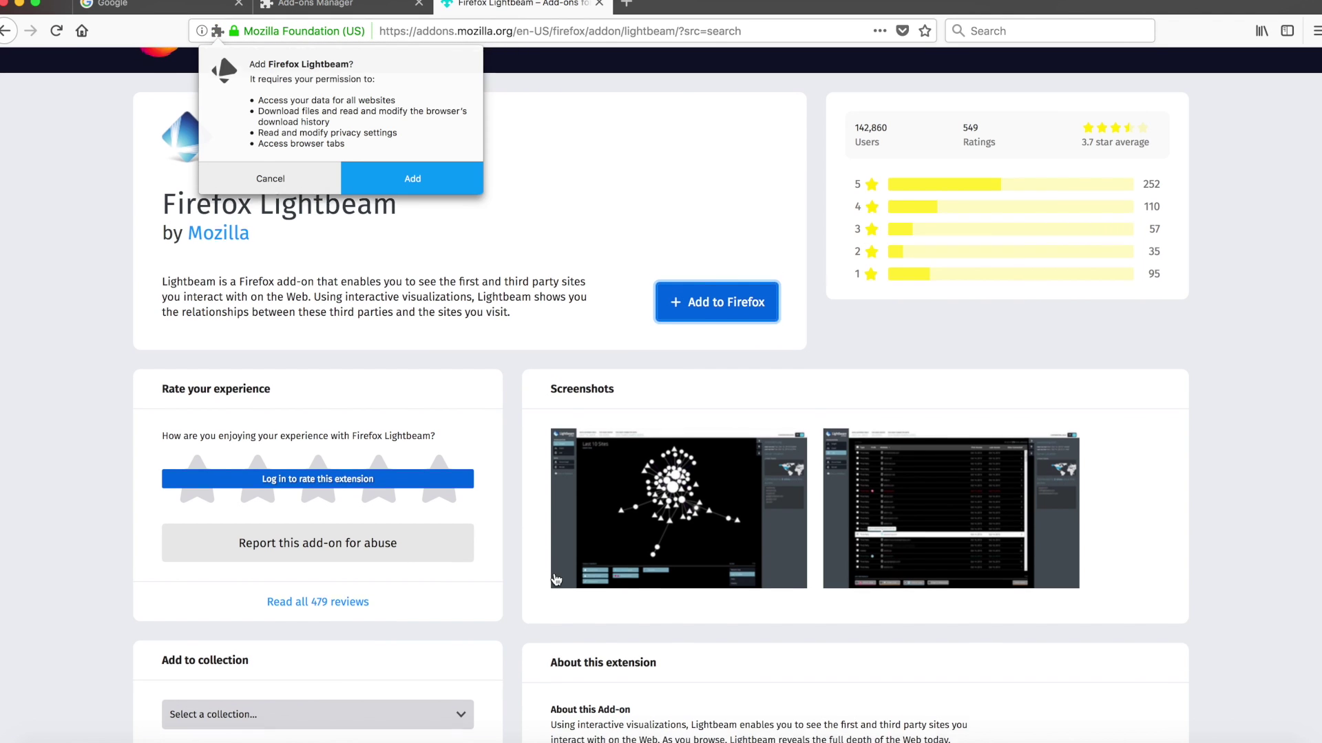
scroll(482, 344, down, 1)
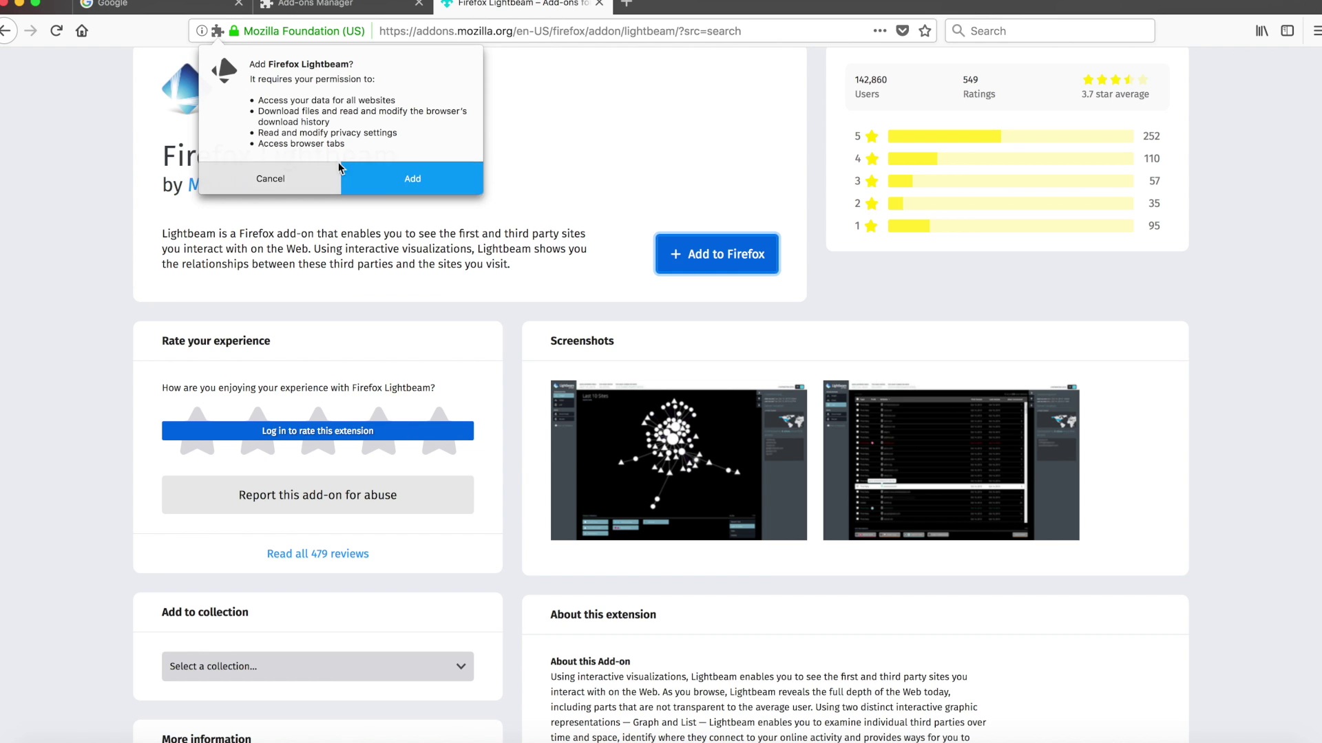
click(404, 180)
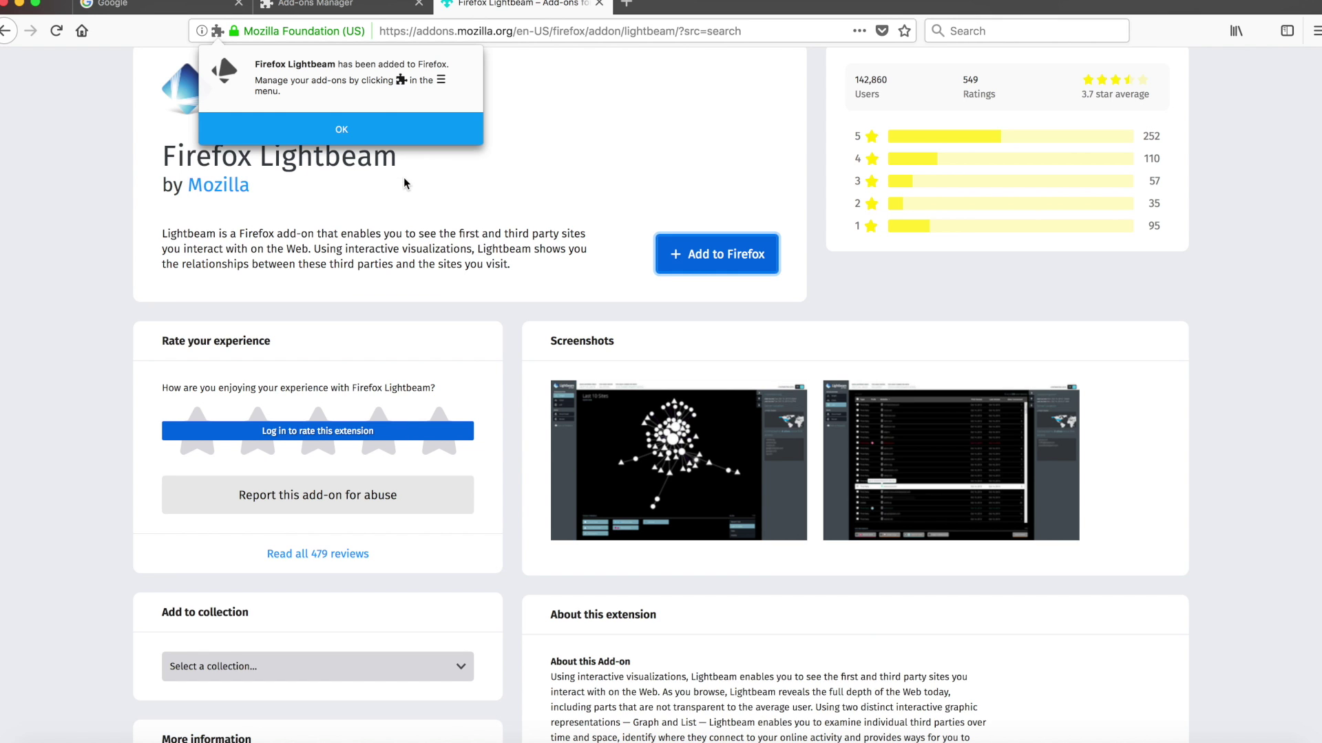
click(377, 126)
Review the Lightbeam add-on page, including how it works, how information is stored, and its permissions
scroll(430, 236, down, 5)
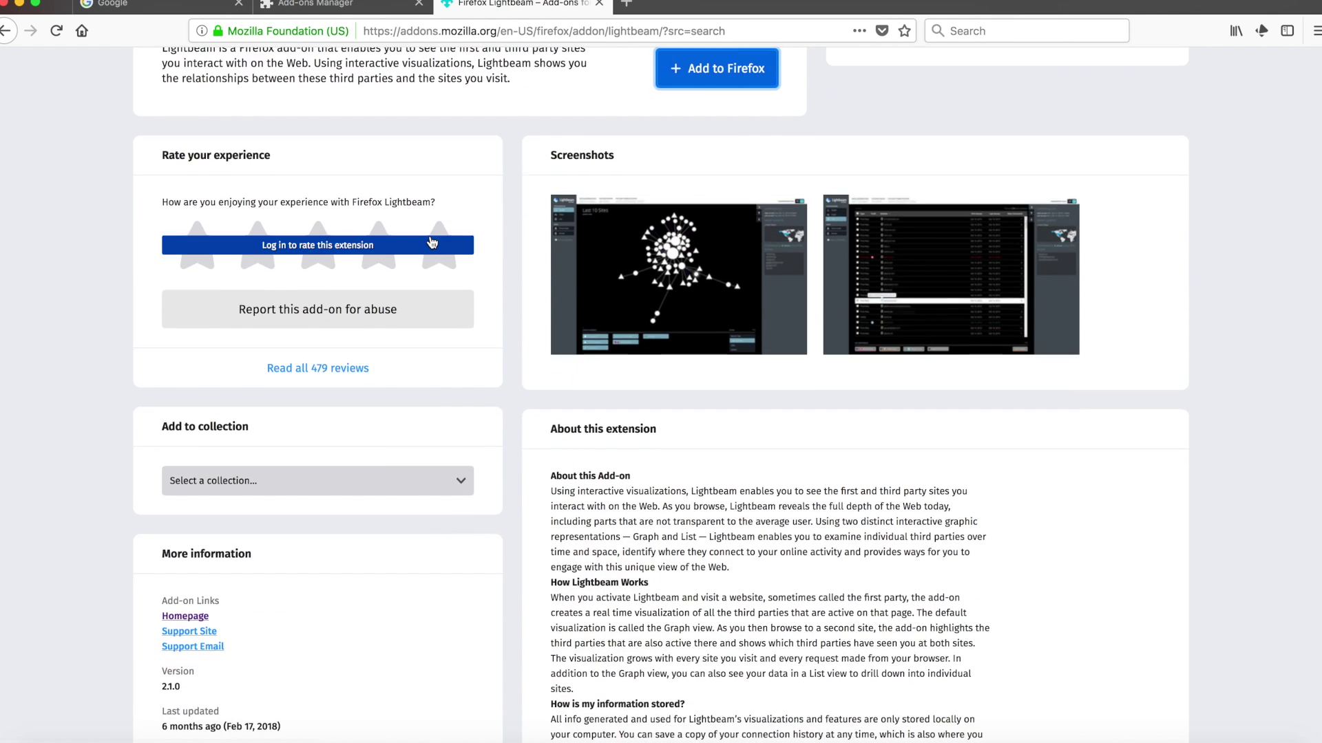
scroll(430, 235, down, 4)
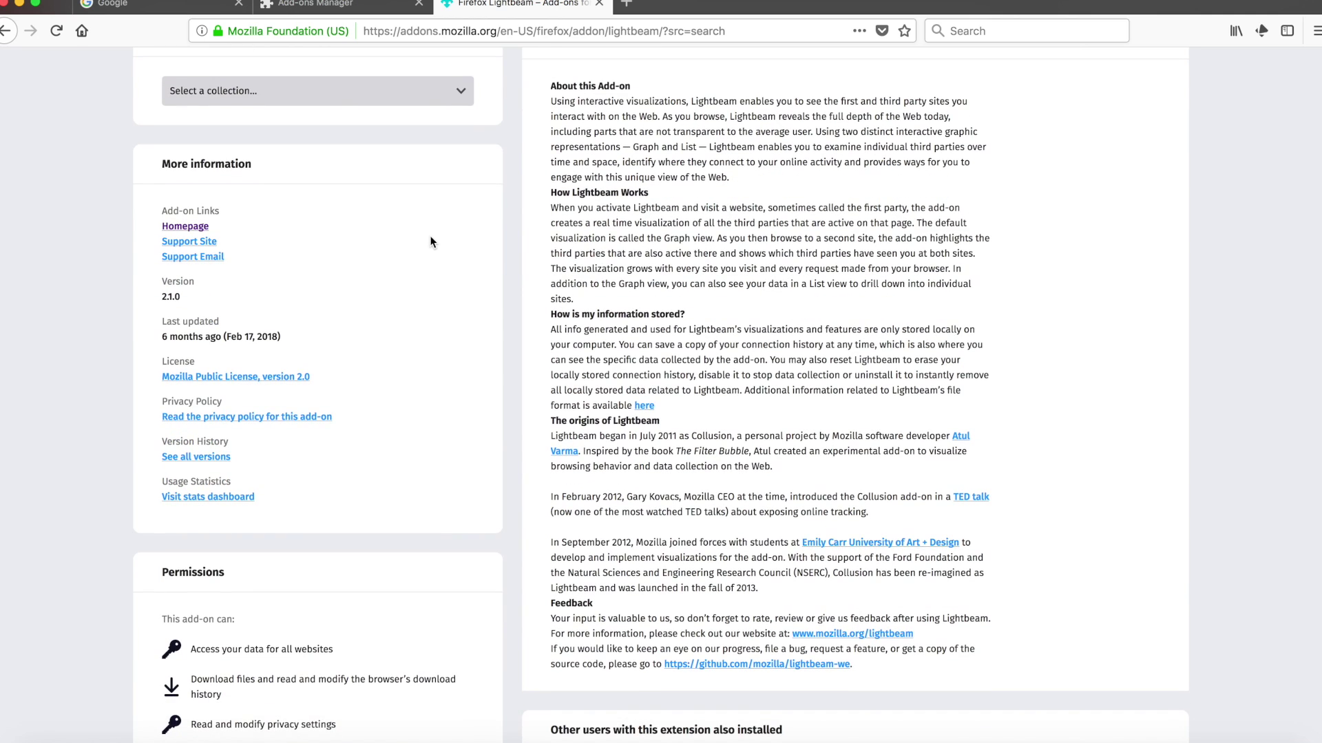
scroll(796, 365, down, 4)
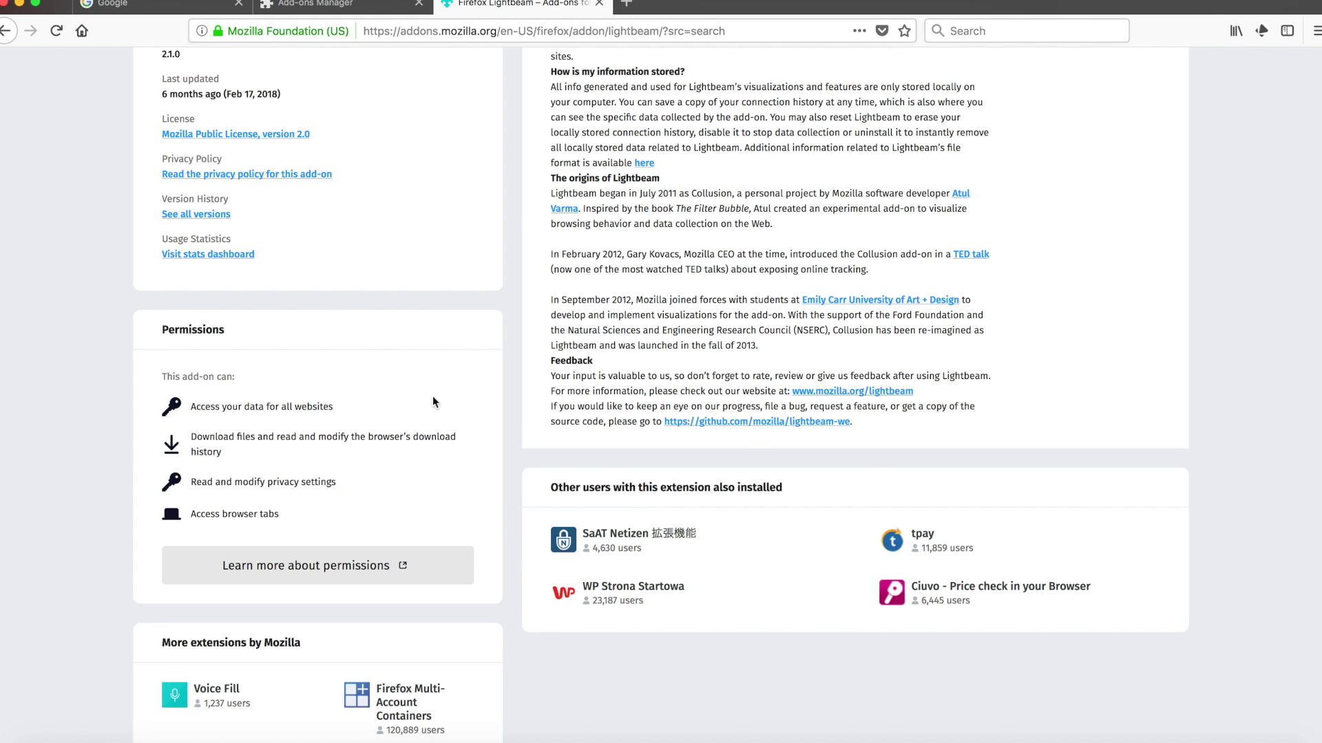
scroll(582, 282, up, 1)
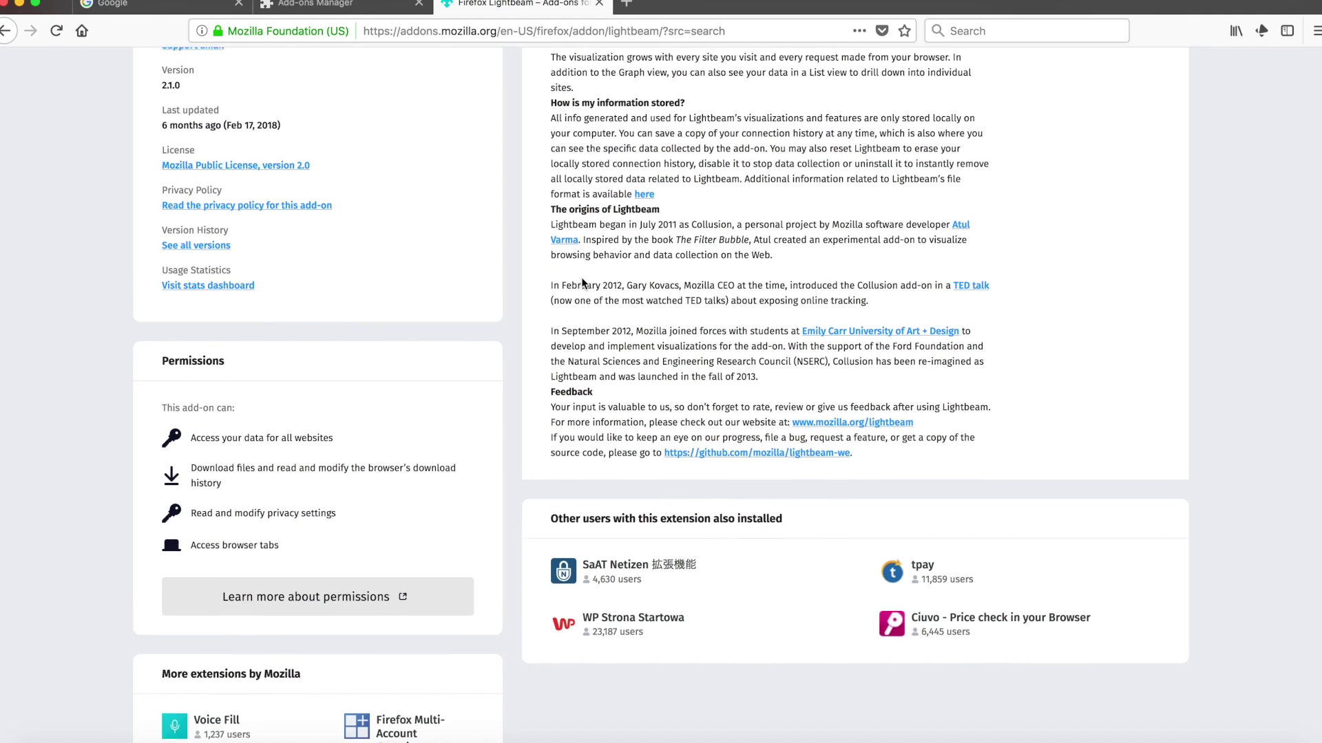
scroll(582, 282, up, 10)
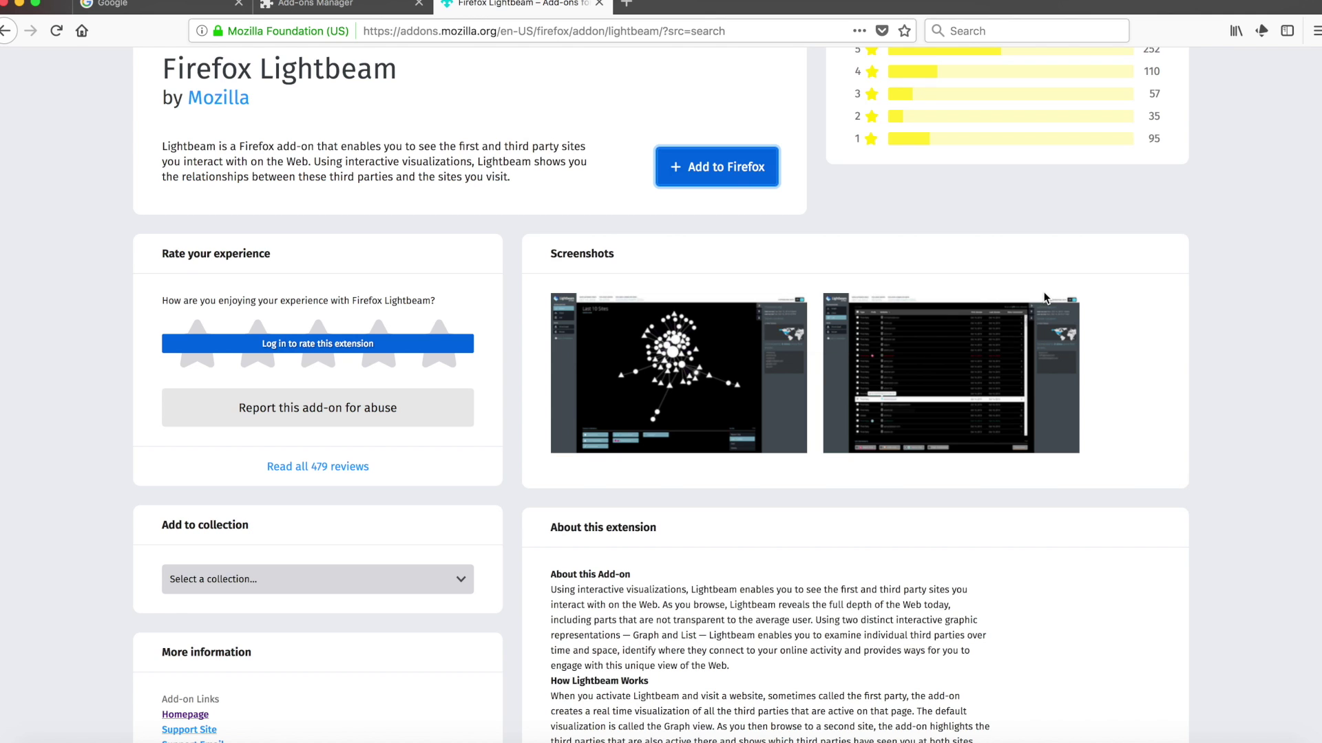
scroll(1043, 298, up, 3)
scroll(1044, 296, up, 3)
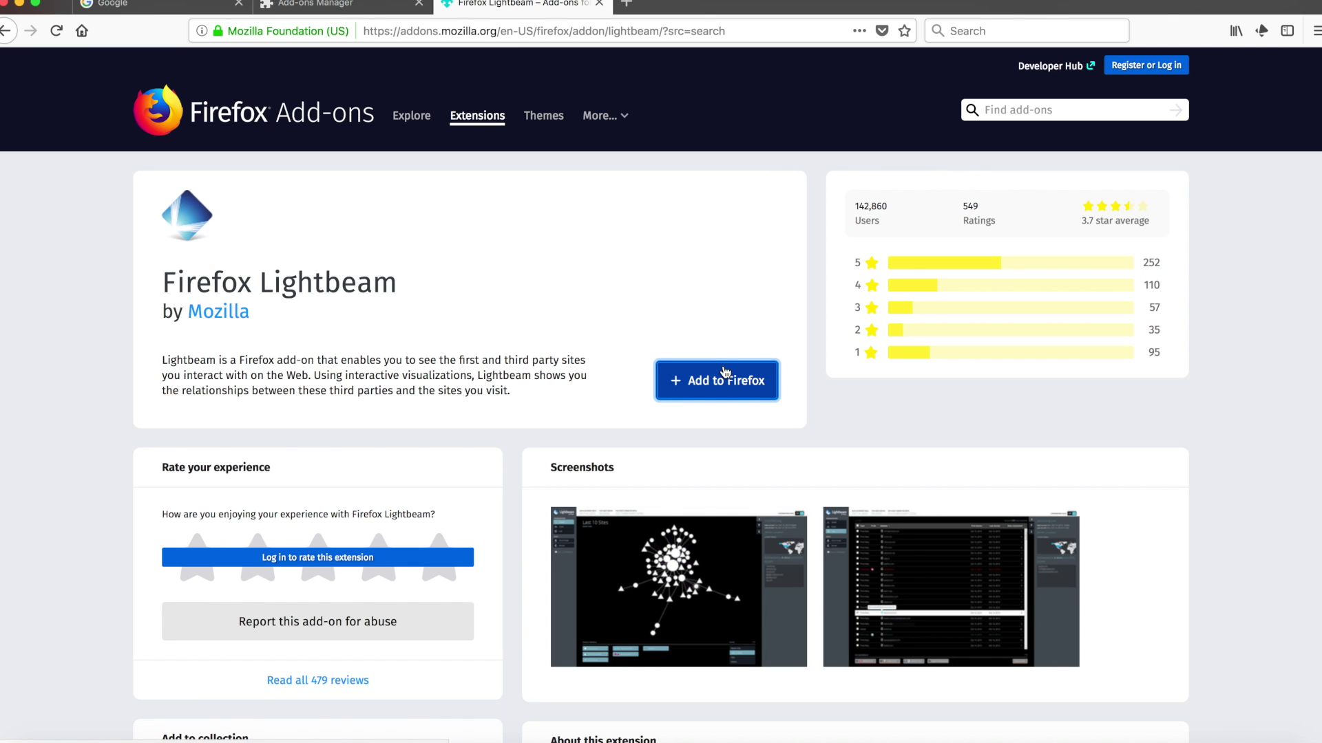
Launch the installed Lightbeam extension to view its graph page and tracking protection setting
click(1262, 31)
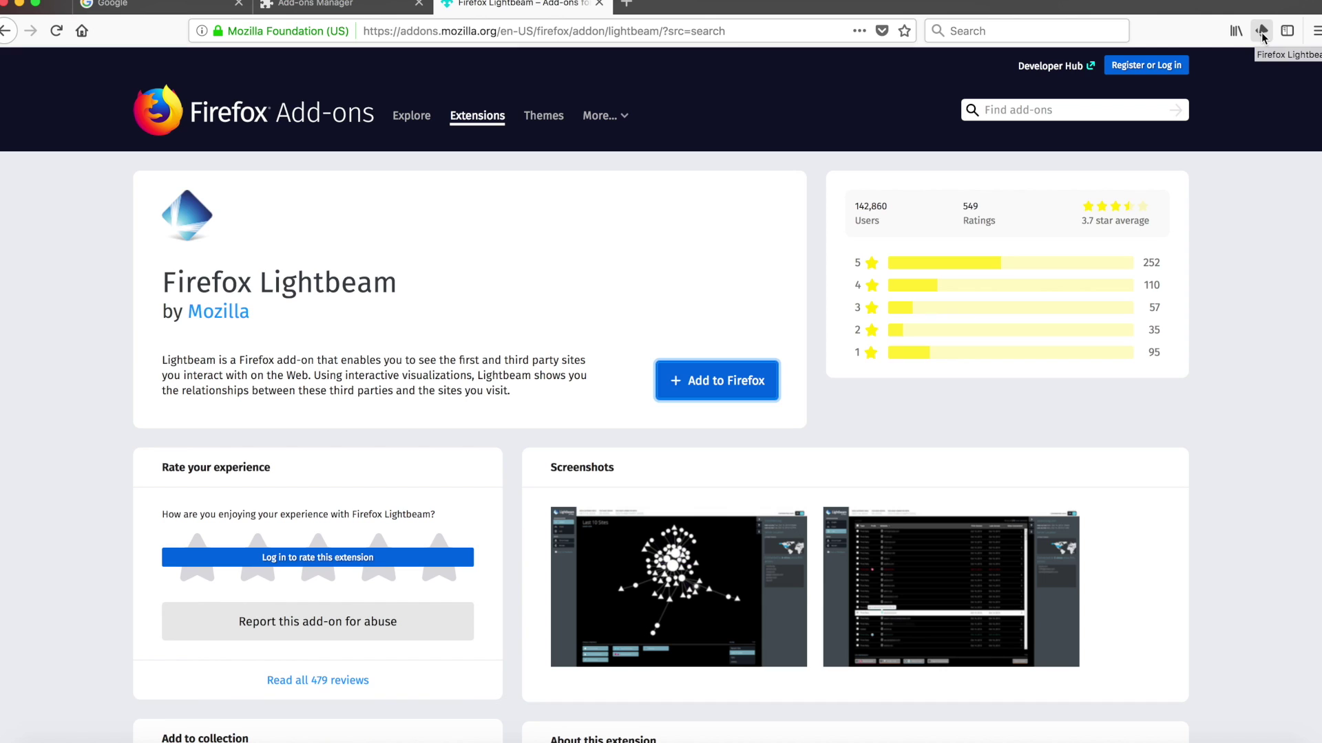
click(1262, 31)
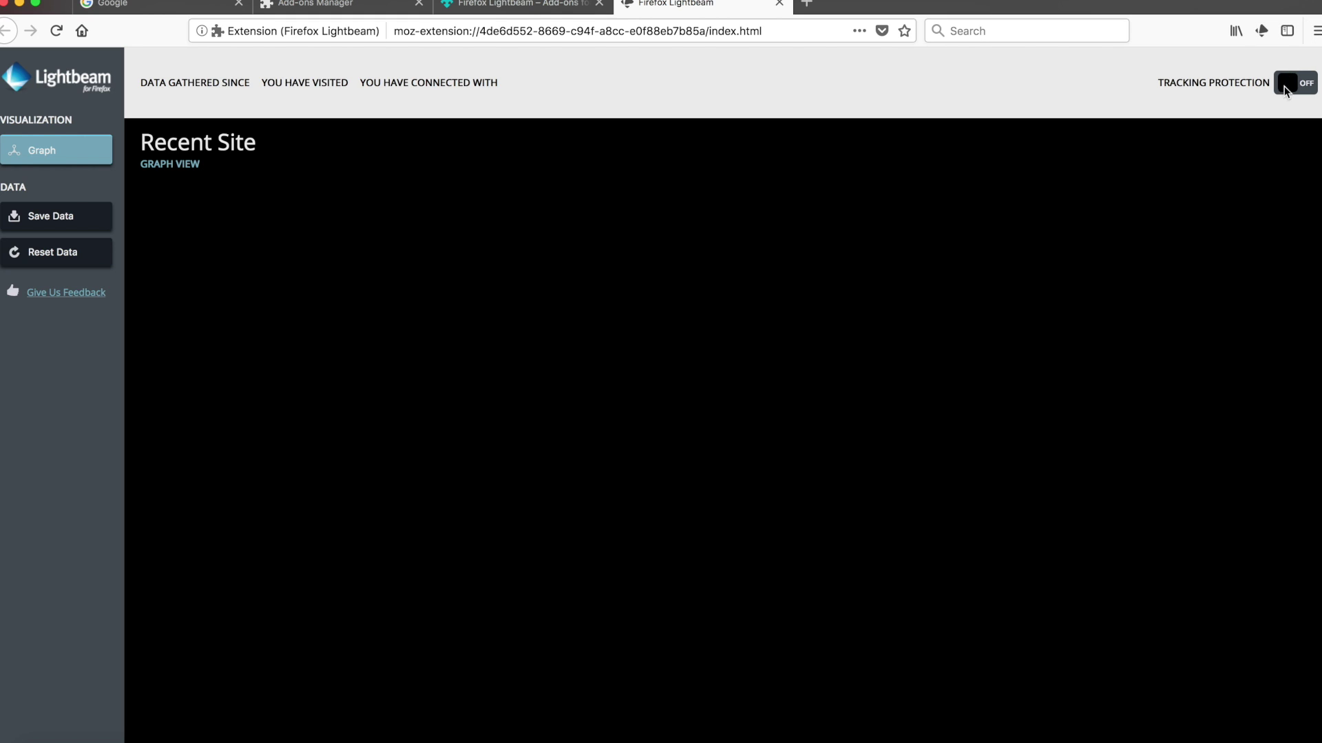
click(1316, 31)
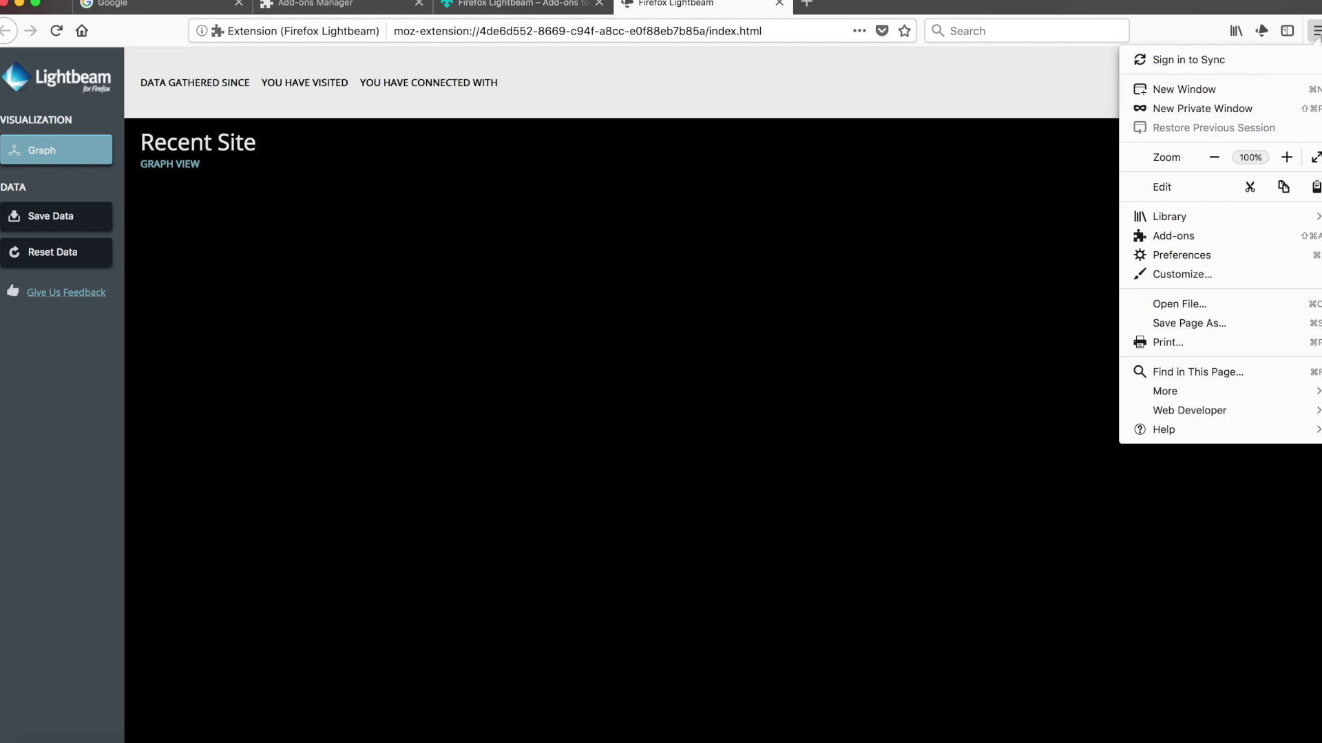
click(1183, 35)
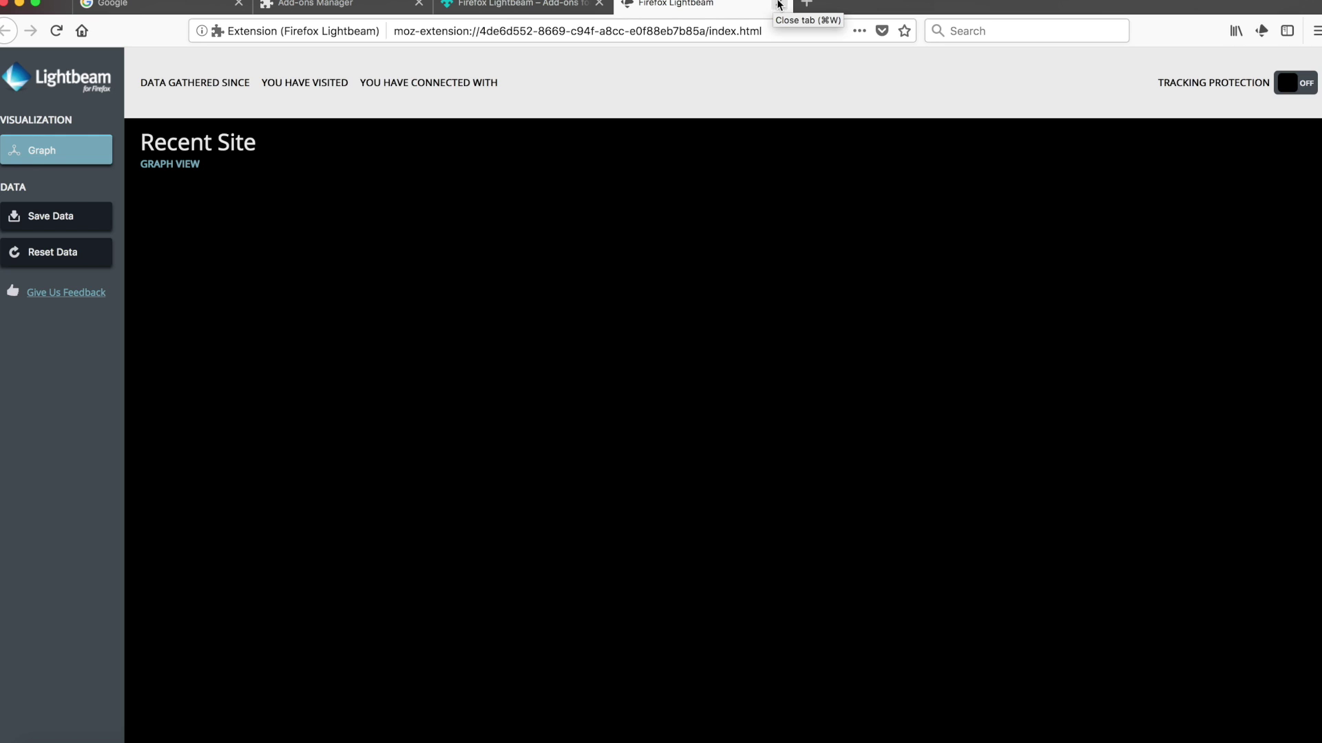
Close the Lightbeam graph, the Lightbeam add-on page and the Add-ons Manager, leaving only the Google page open
click(778, 3)
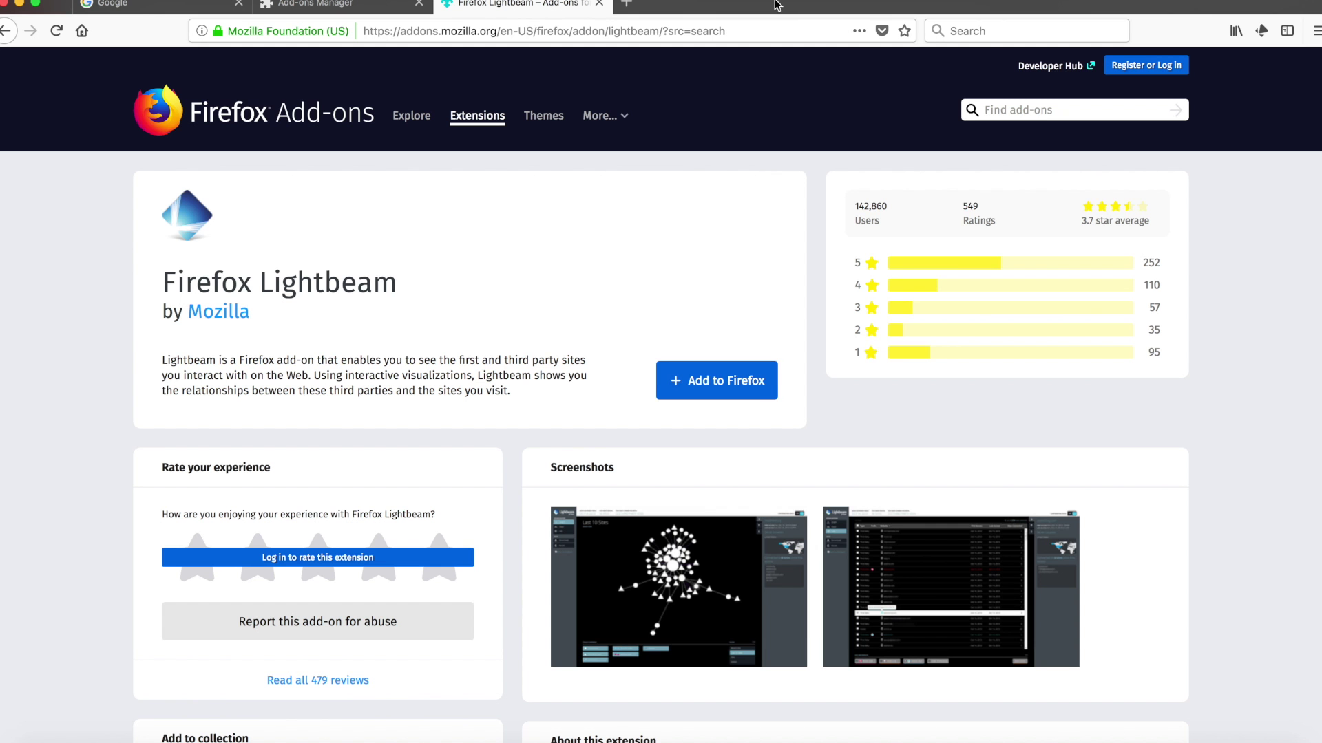
click(596, 4)
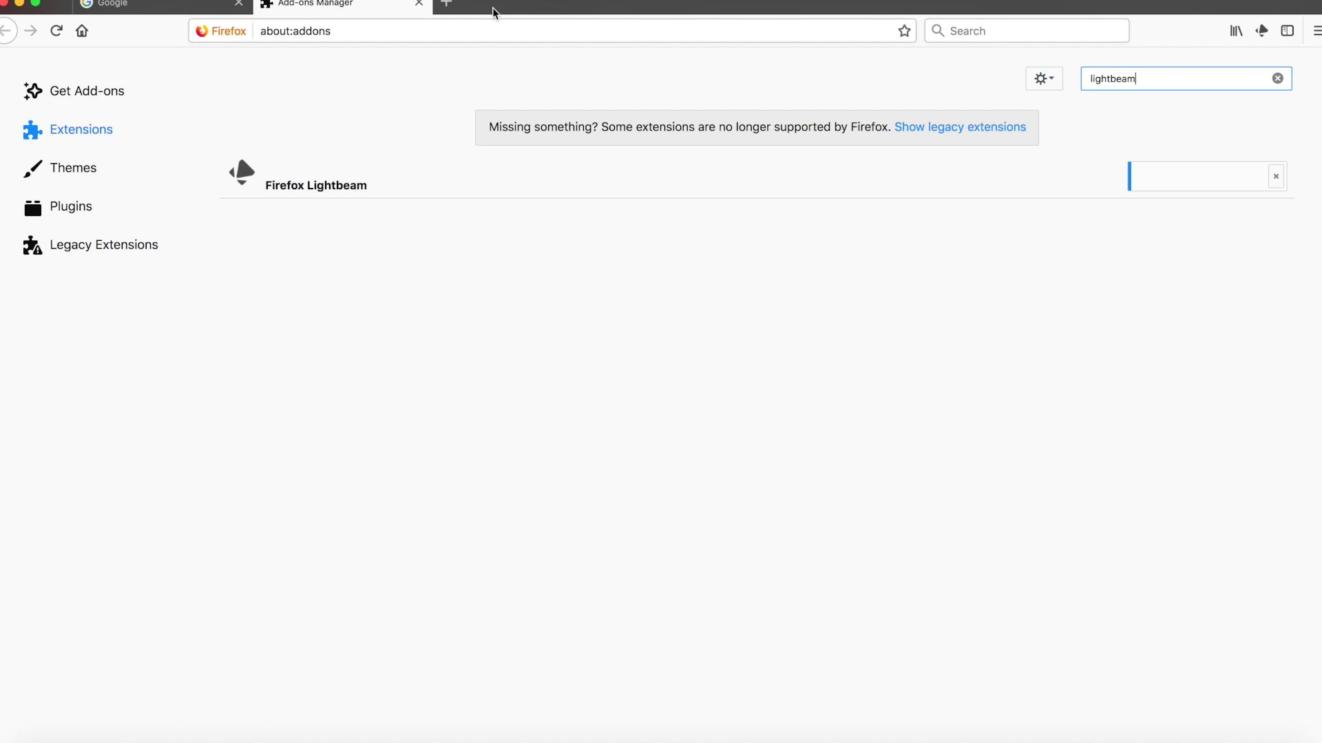
click(419, 4)
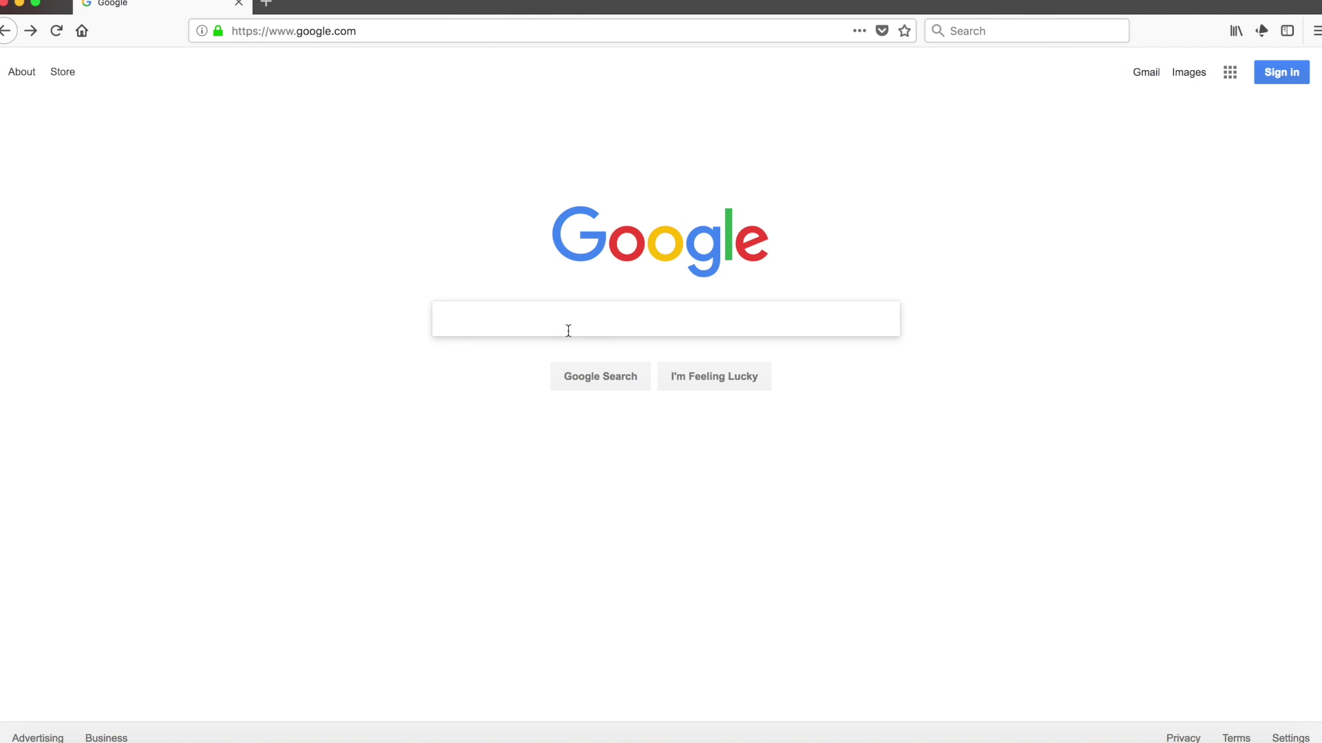
Search Google for "new york times" and open the newspaper's website, nytimes.com, from the results
text(new york times)
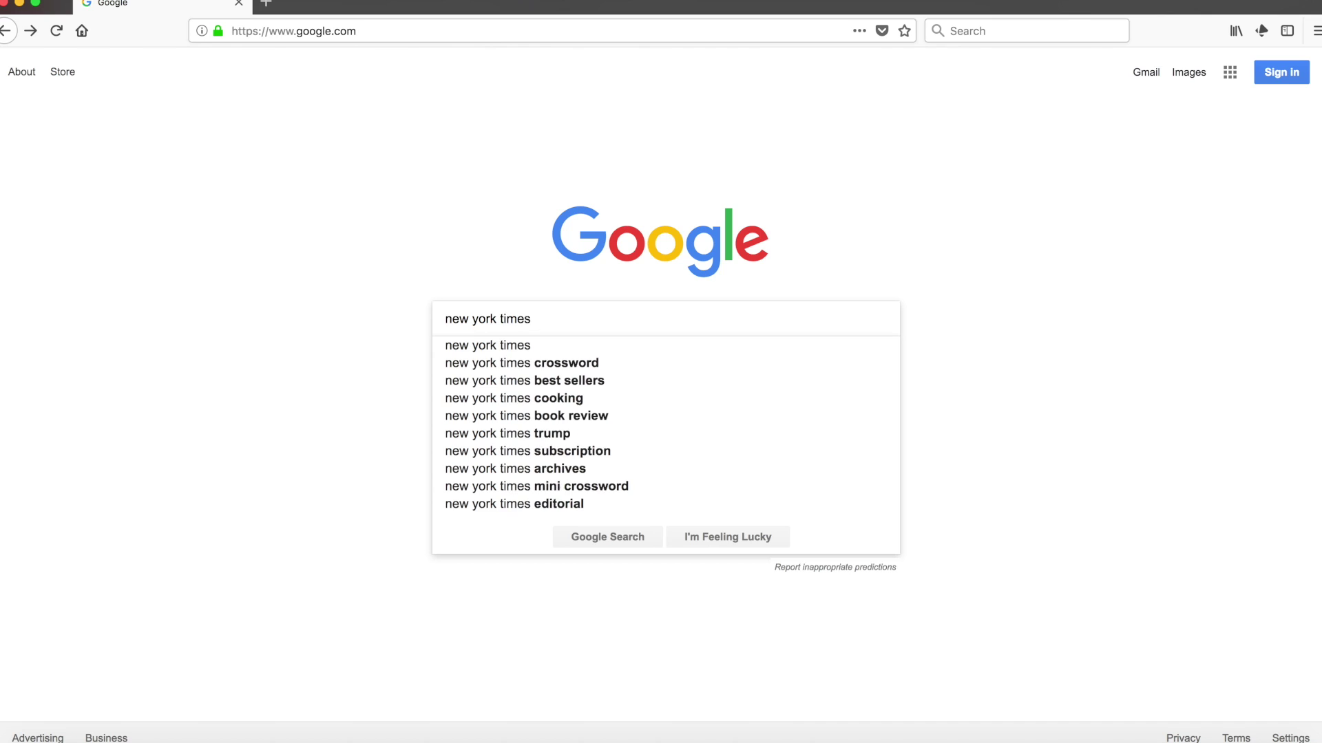
key(Return)
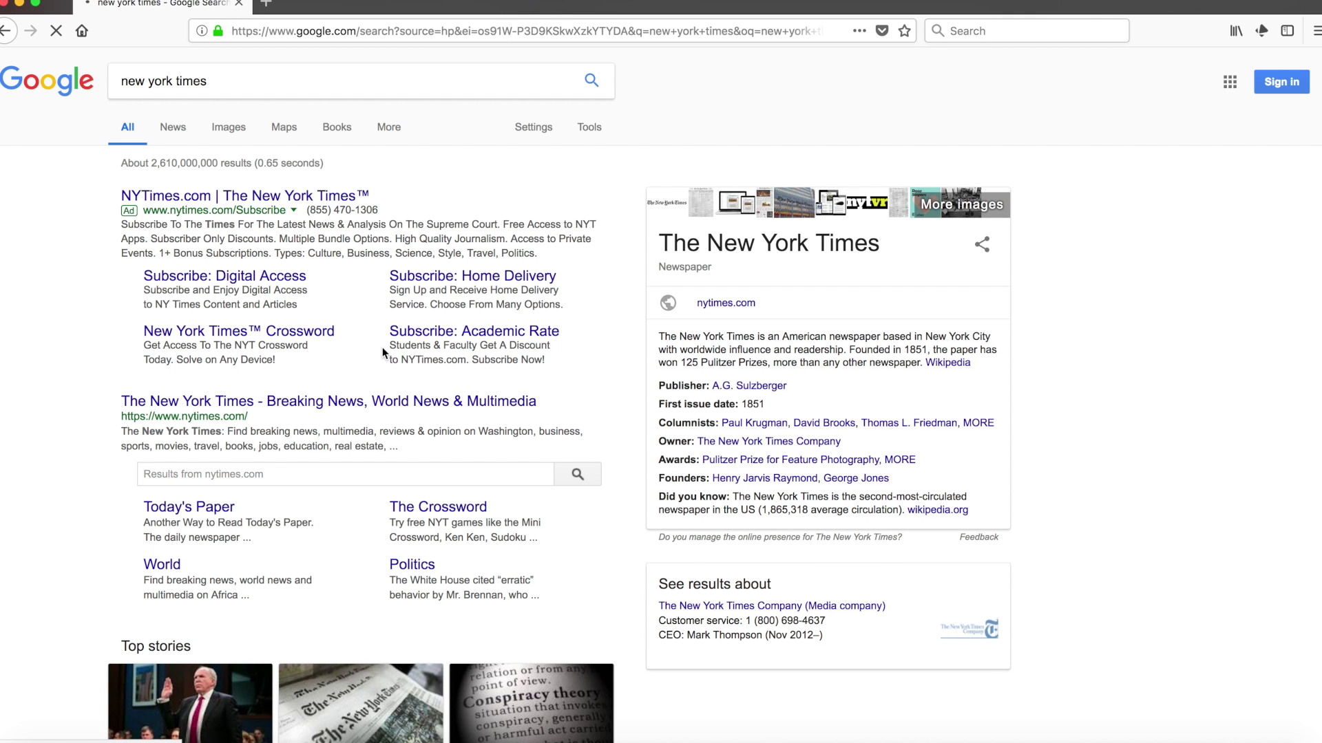
scroll(406, 348, down, 1)
scroll(431, 364, down, 3)
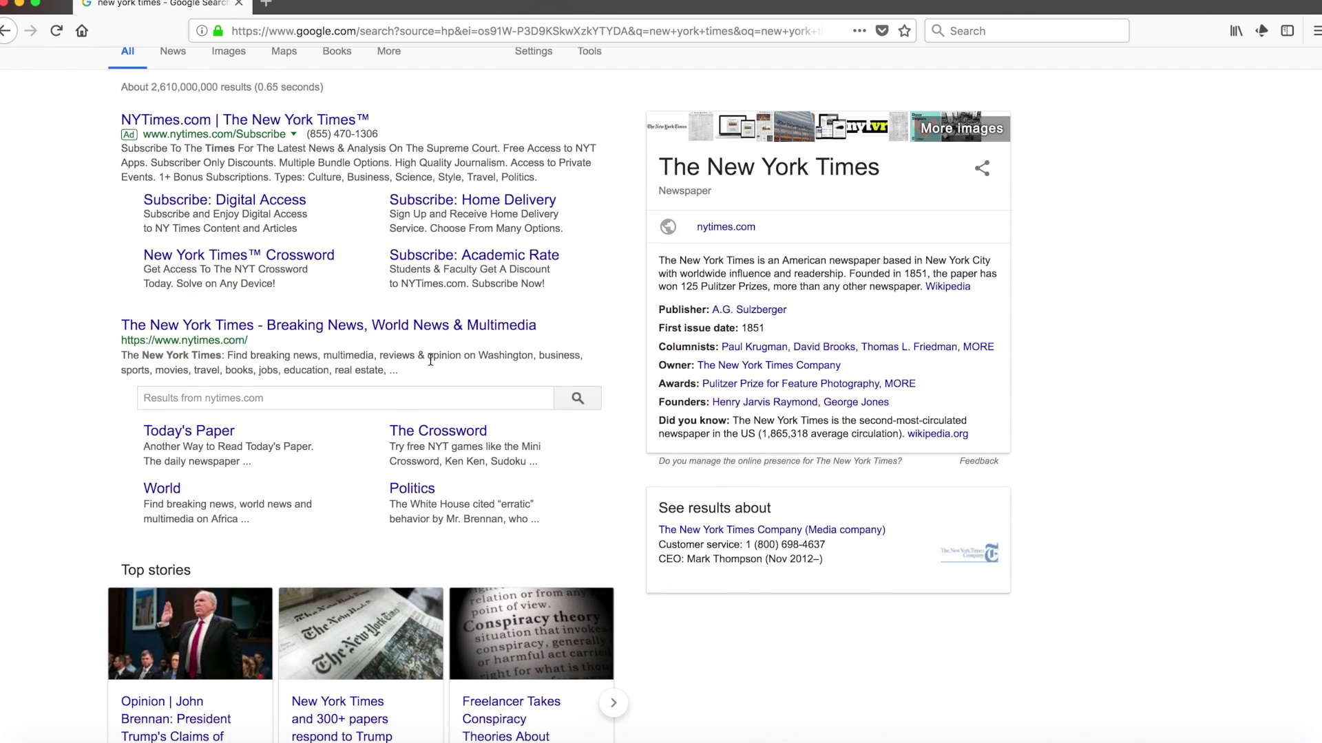
click(413, 285)
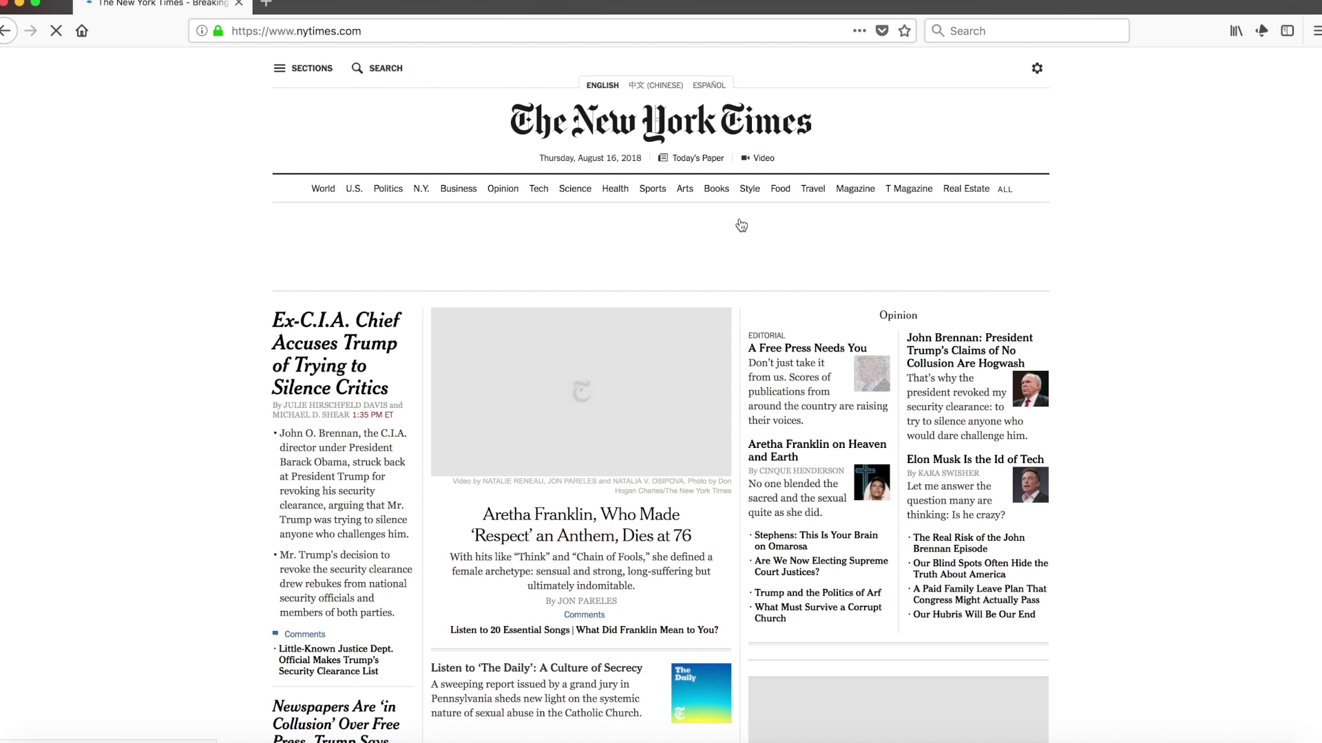
Browse through the New York Times home page down to its lower sections so its content loads
click(981, 156)
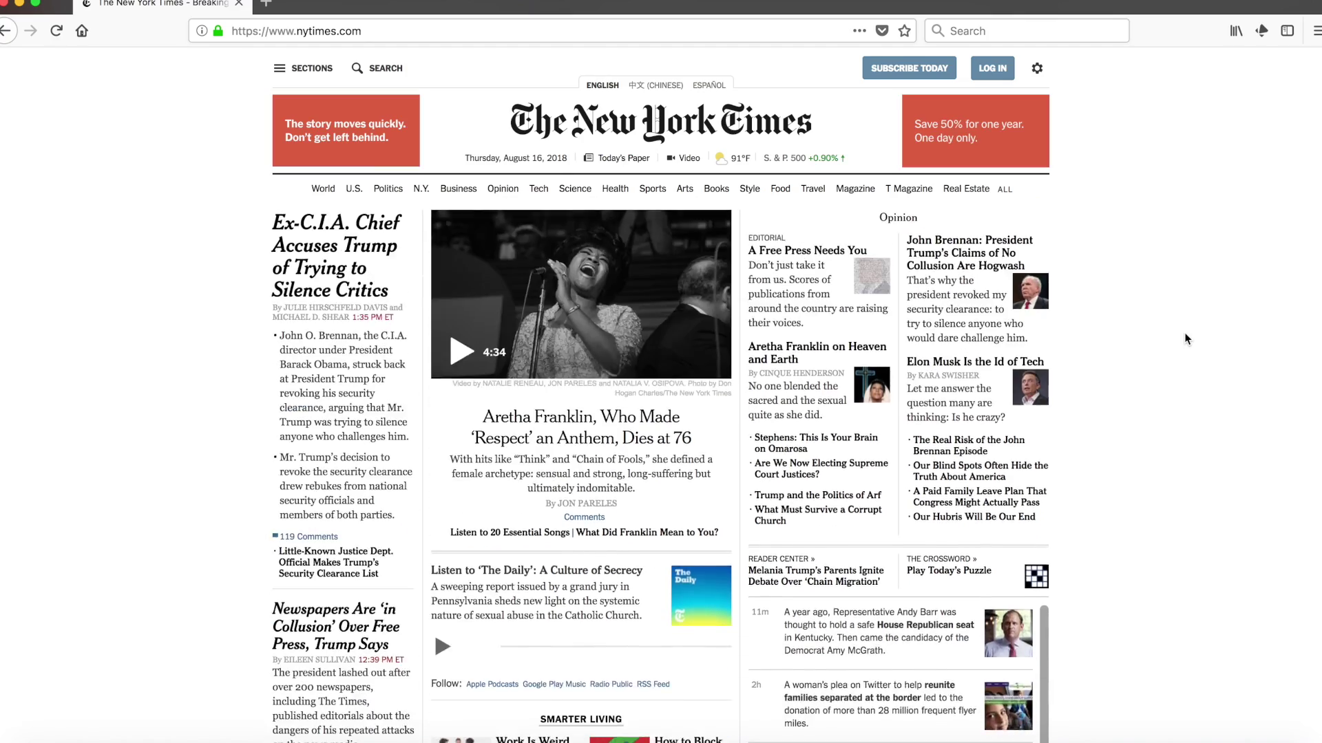
scroll(1185, 337, down, 15)
scroll(1184, 337, down, 20)
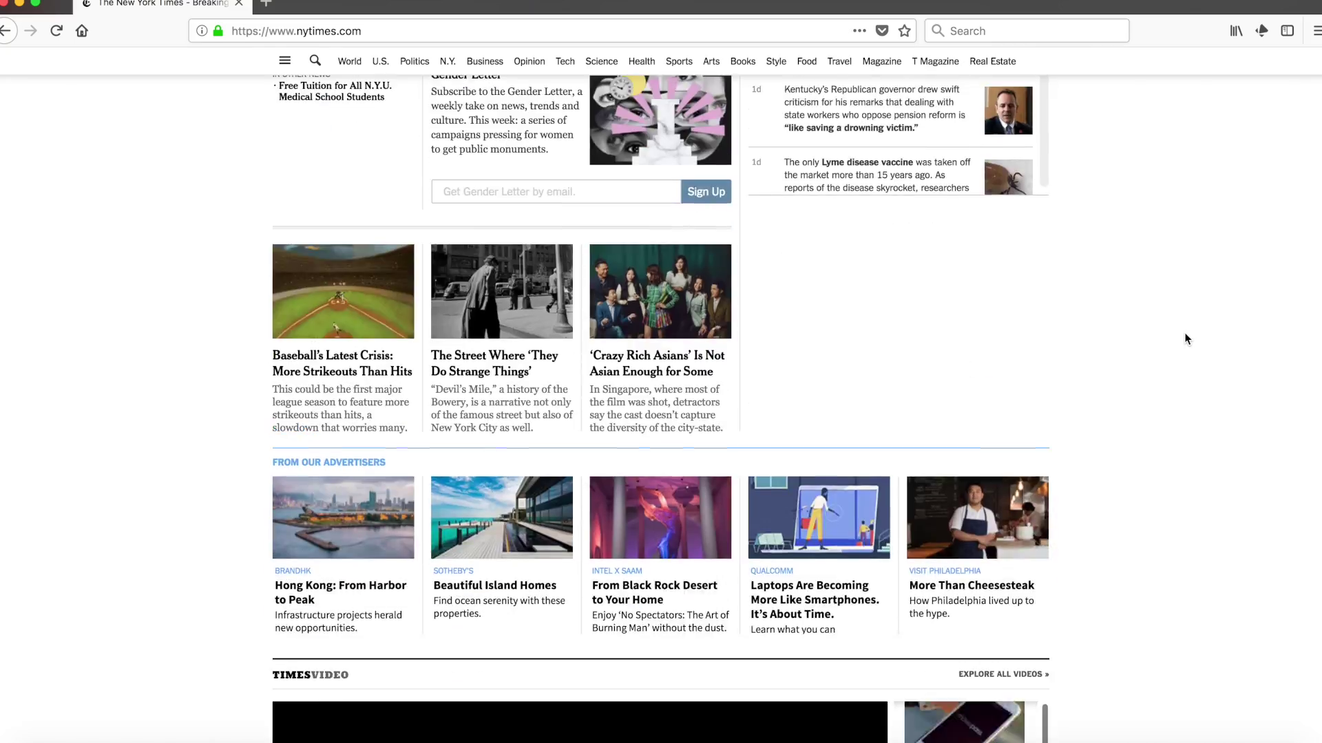
scroll(1184, 338, up, 20)
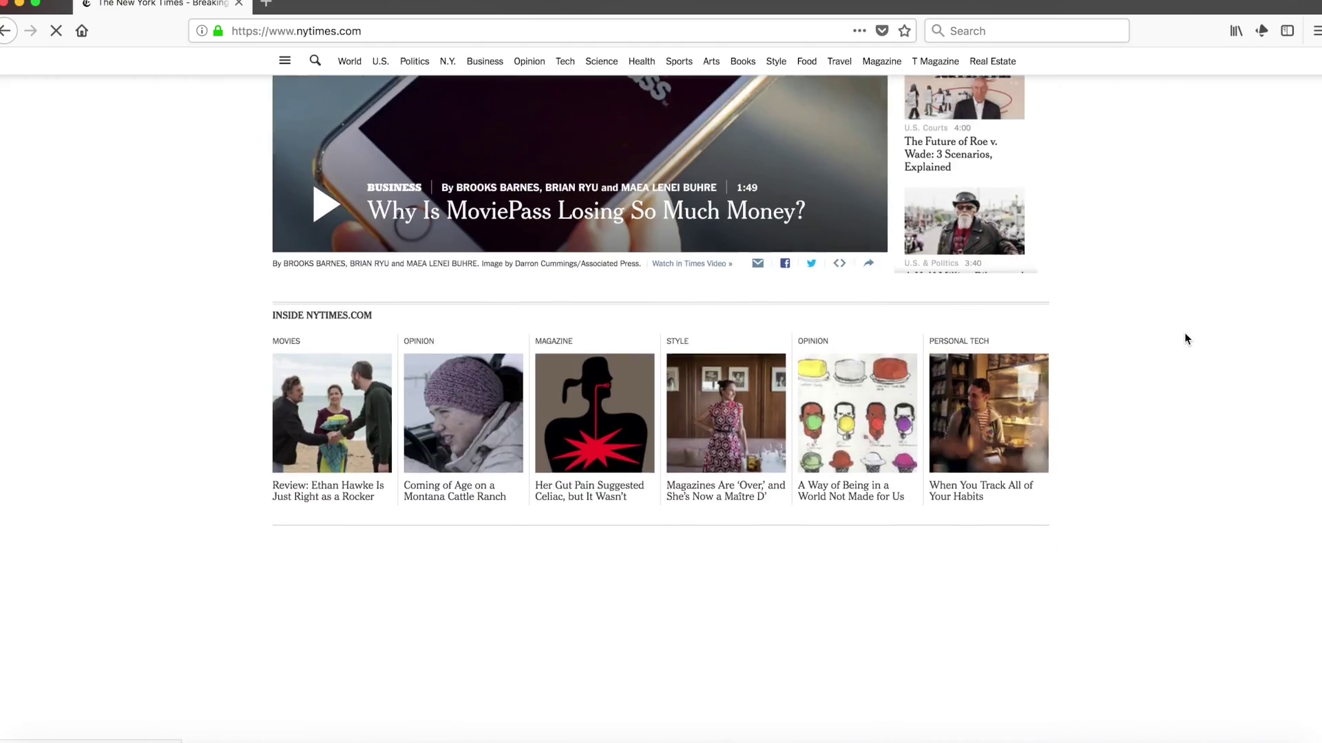
scroll(1184, 332, up, 15)
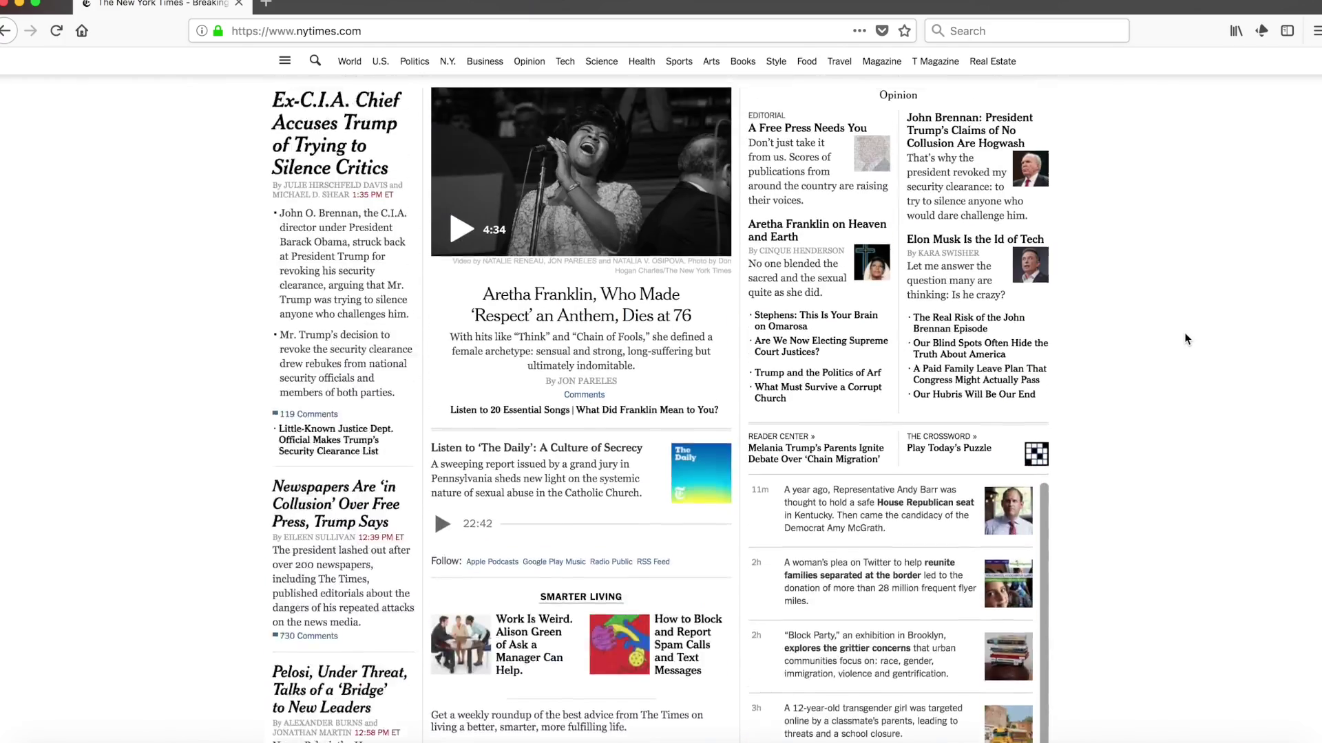
click(351, 31)
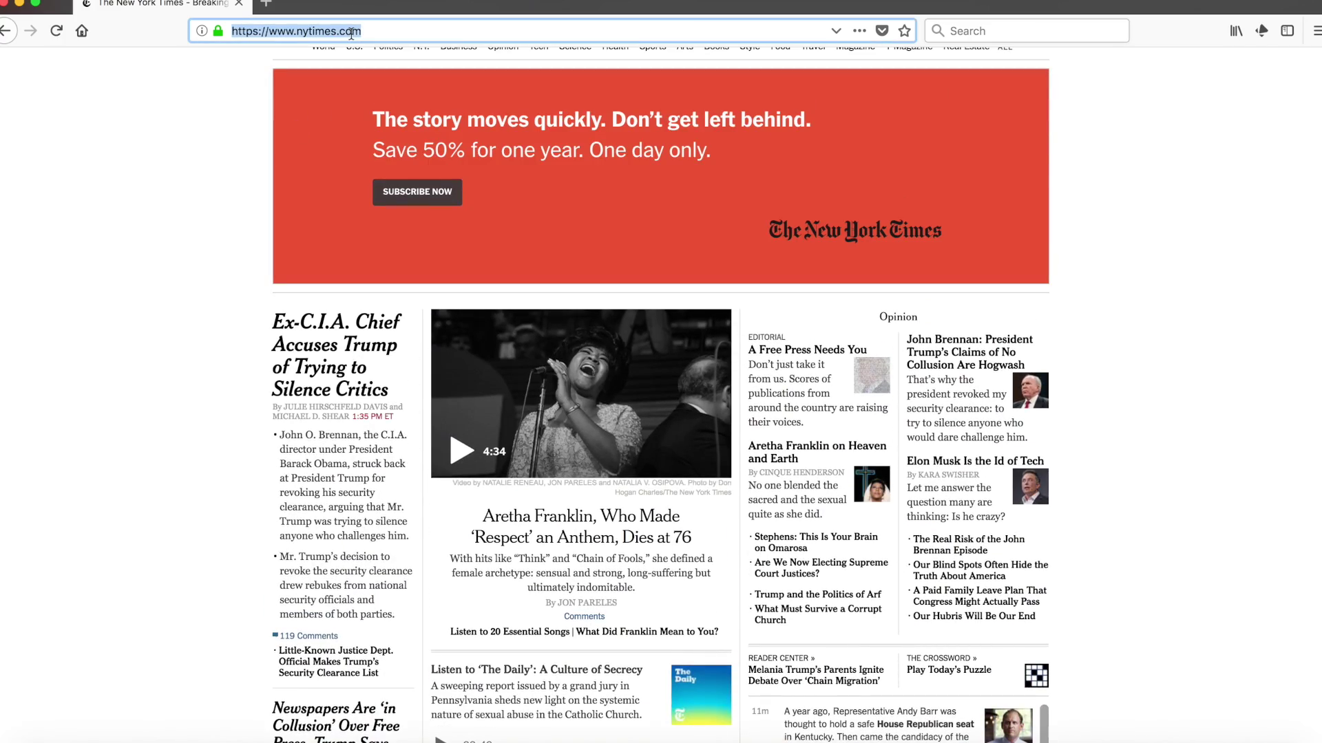
text(espn)
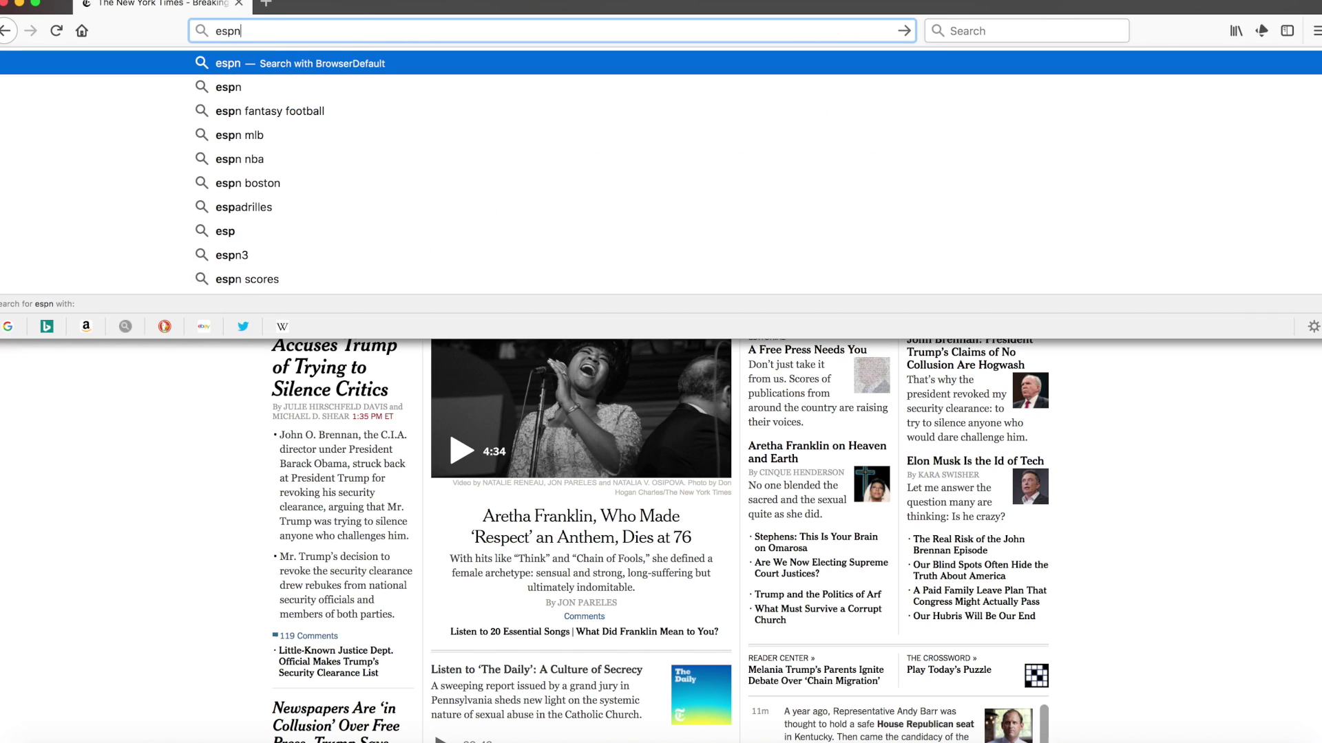
click(1131, 377)
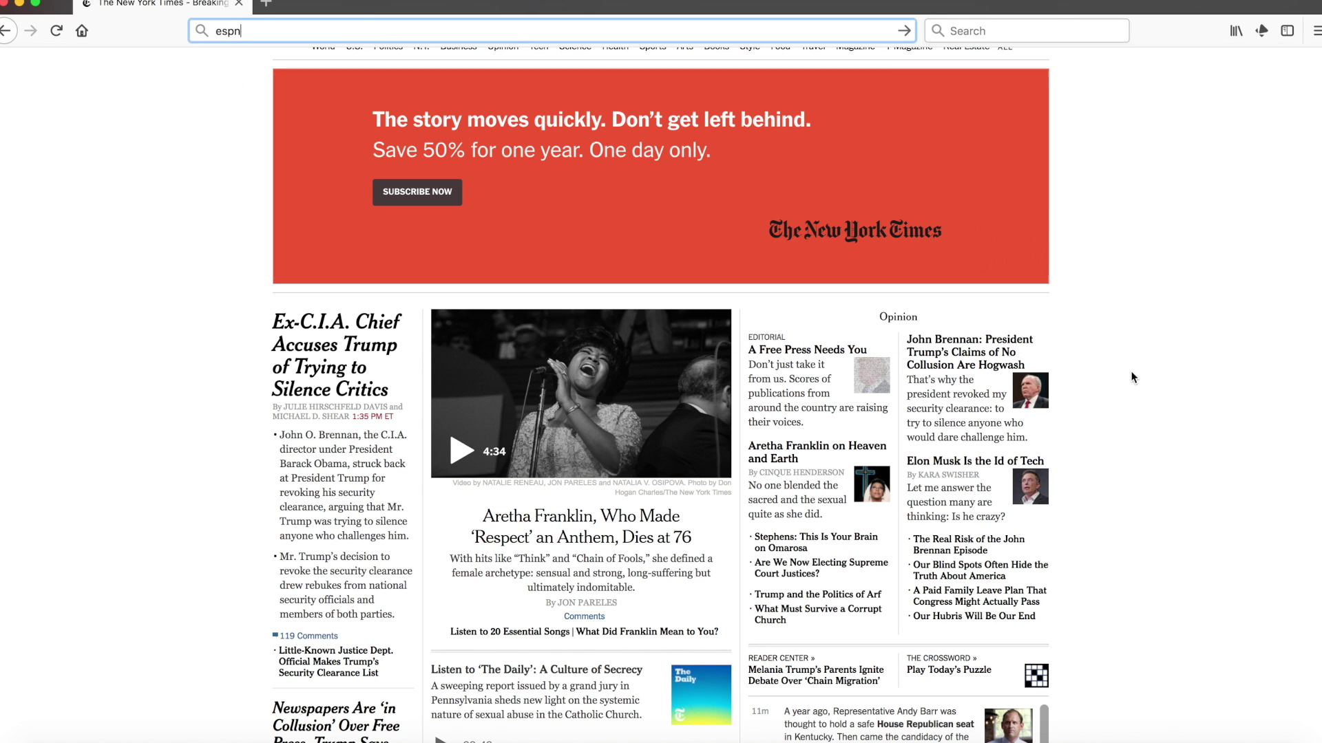
Return to the Google results, search for "espn", and open espn.com to browse its home page
click(12, 31)
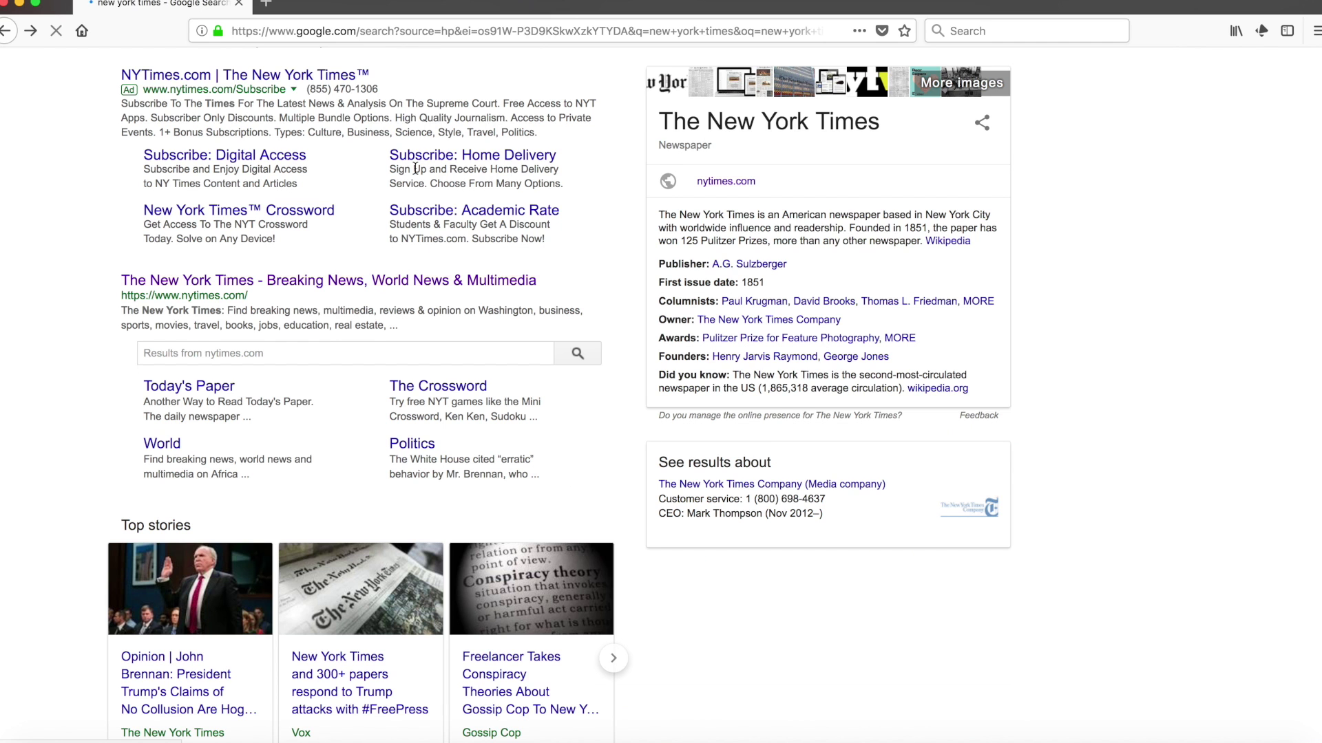
drag(206, 81, 121, 81)
text(espn)
key(Return)
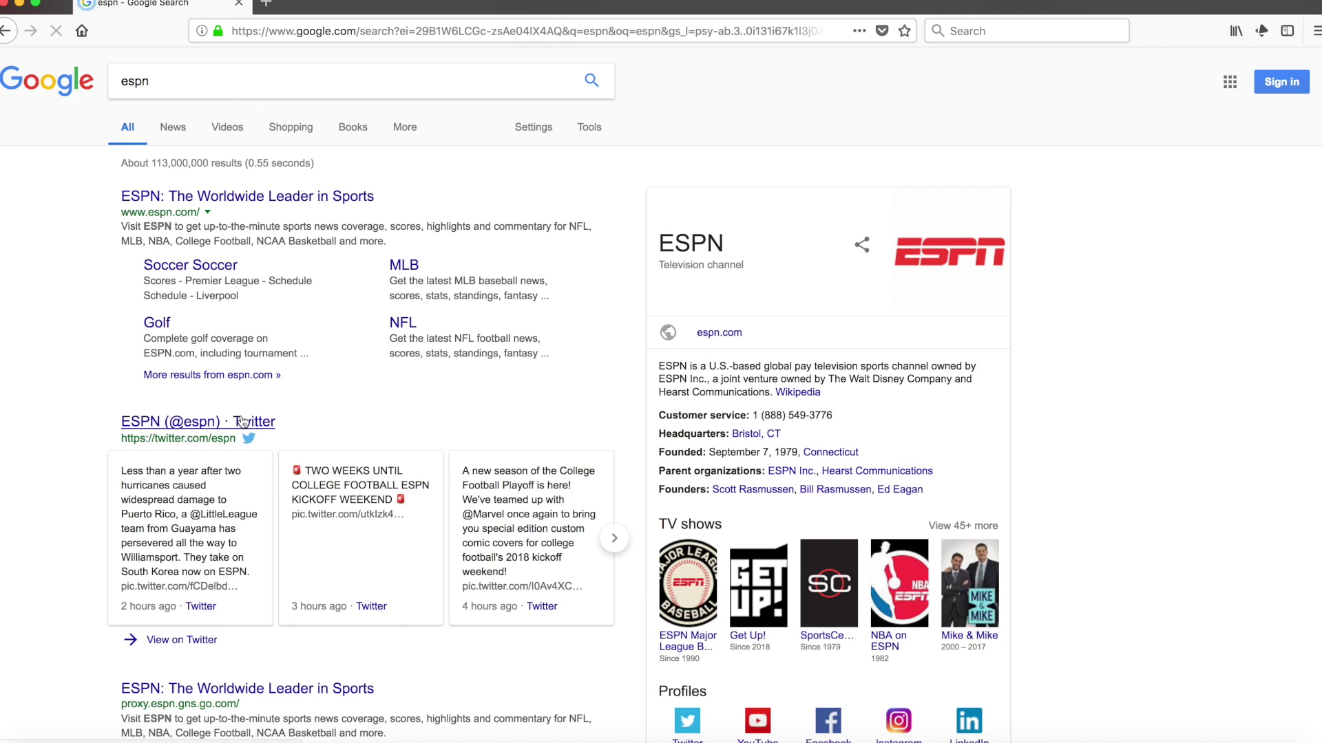
scroll(275, 296, down, 2)
click(263, 136)
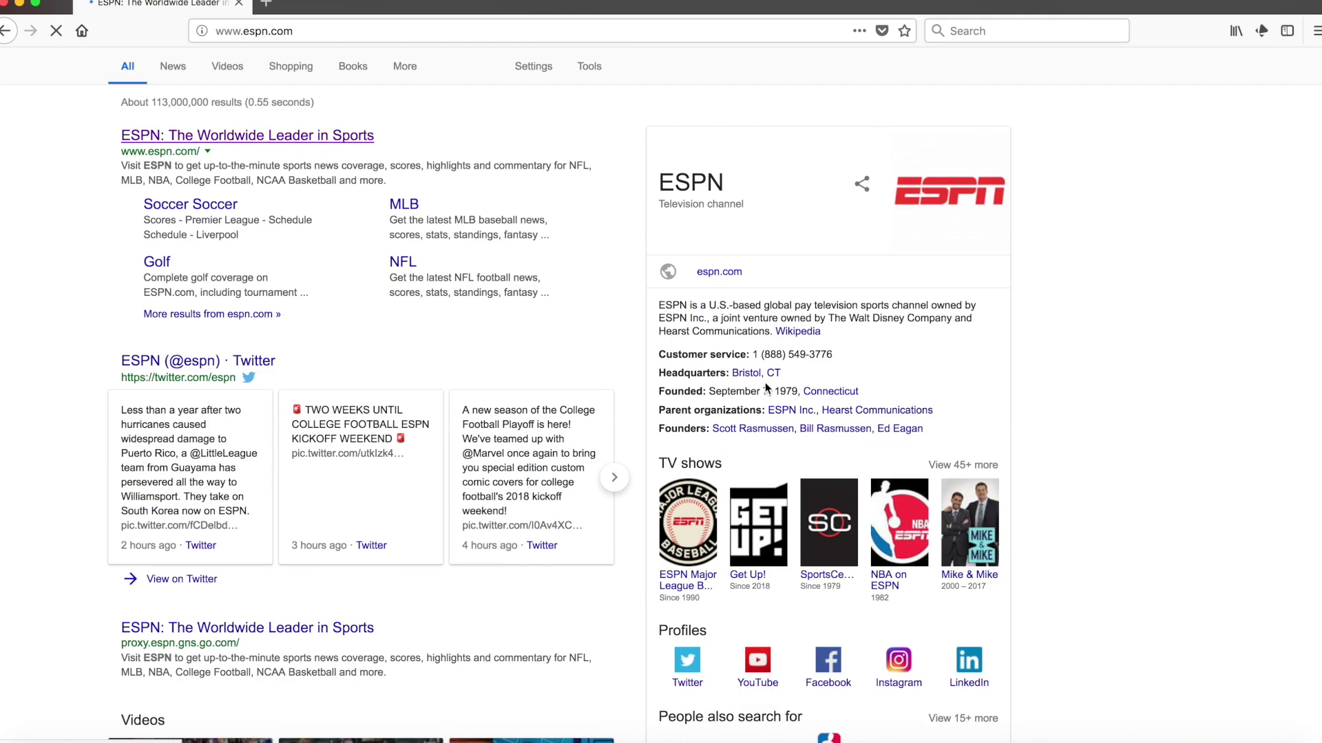
scroll(767, 389, down, 20)
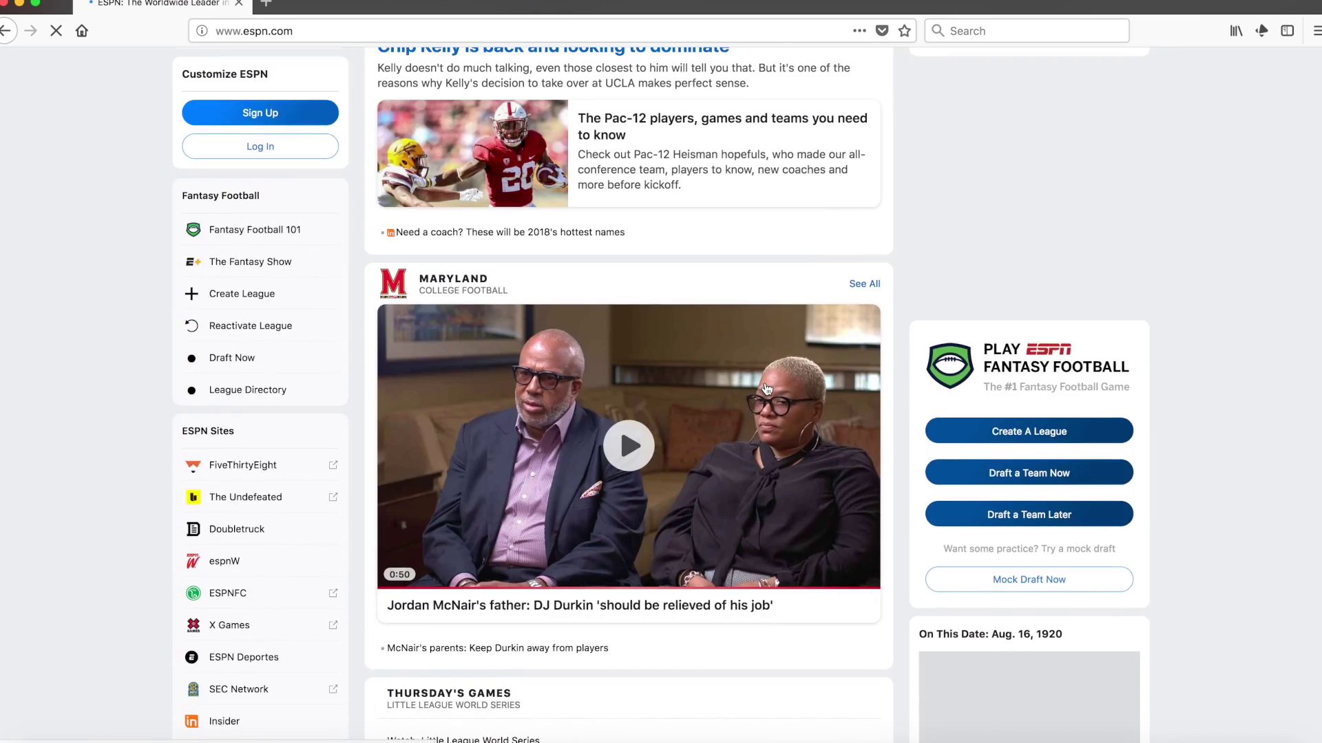
scroll(767, 389, up, 5)
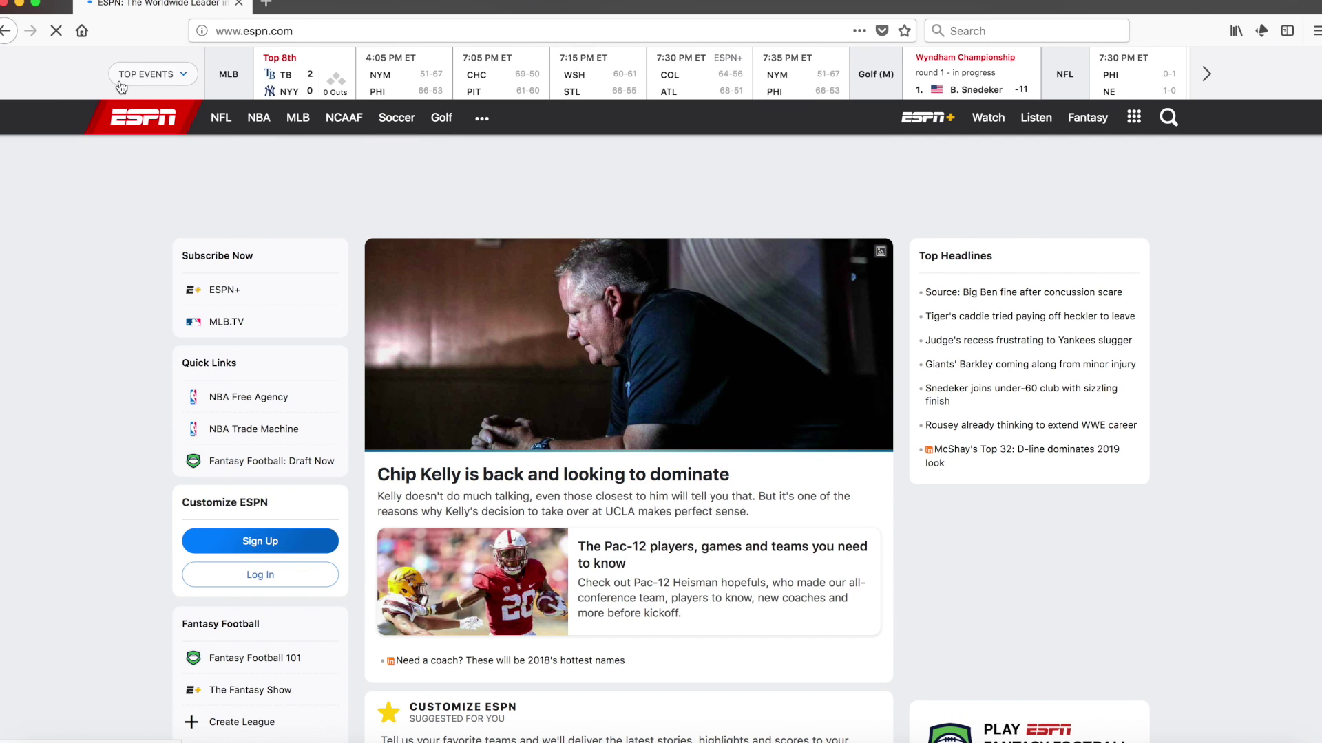
Go back to the search results, open ESPN's Twitter page and browse down through its tweets
click(7, 30)
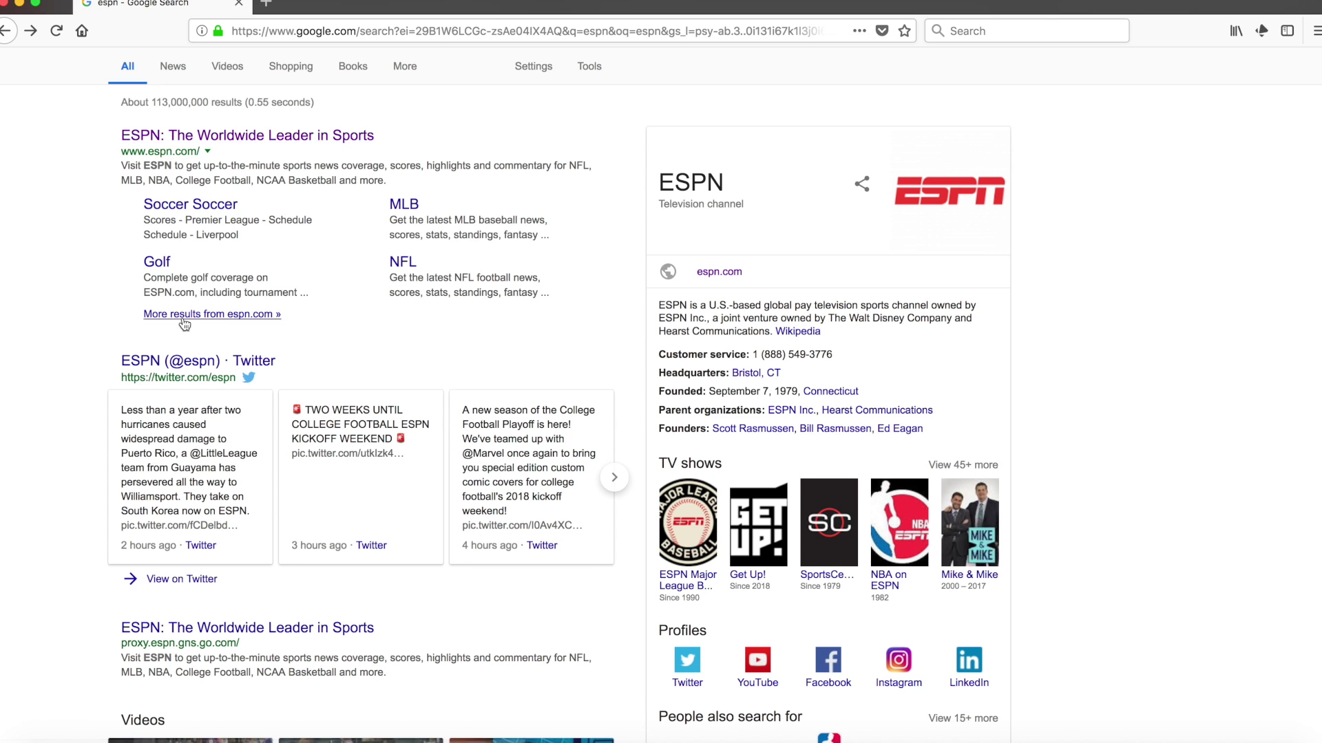
click(230, 362)
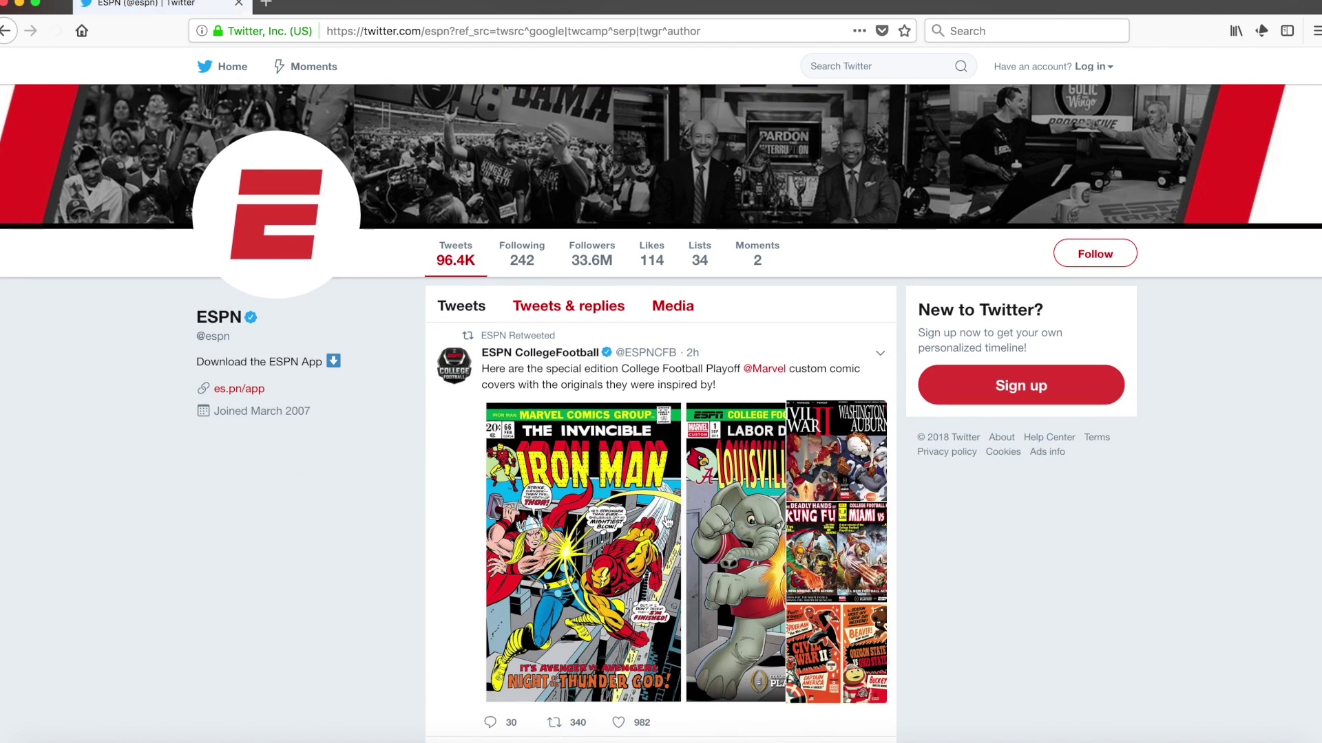
scroll(665, 521, down, 10)
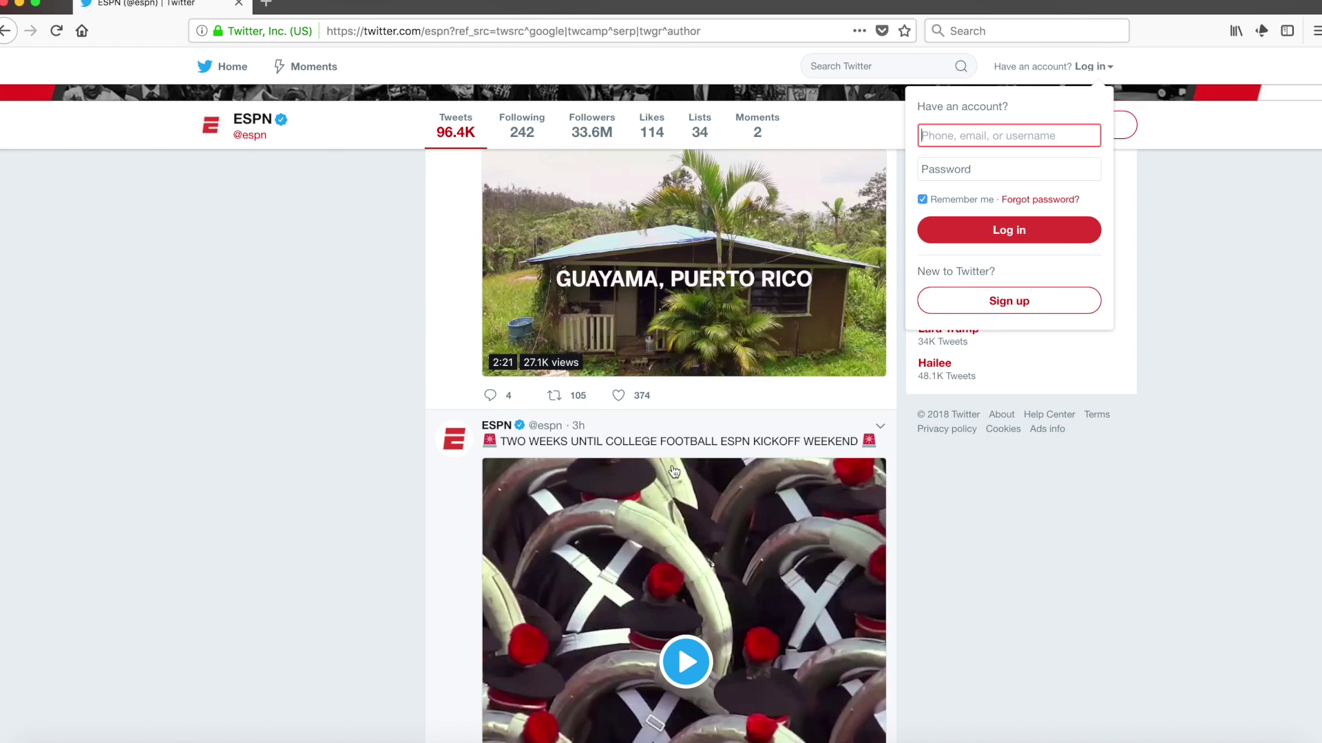
scroll(668, 505, down, 8)
scroll(603, 480, down, 10)
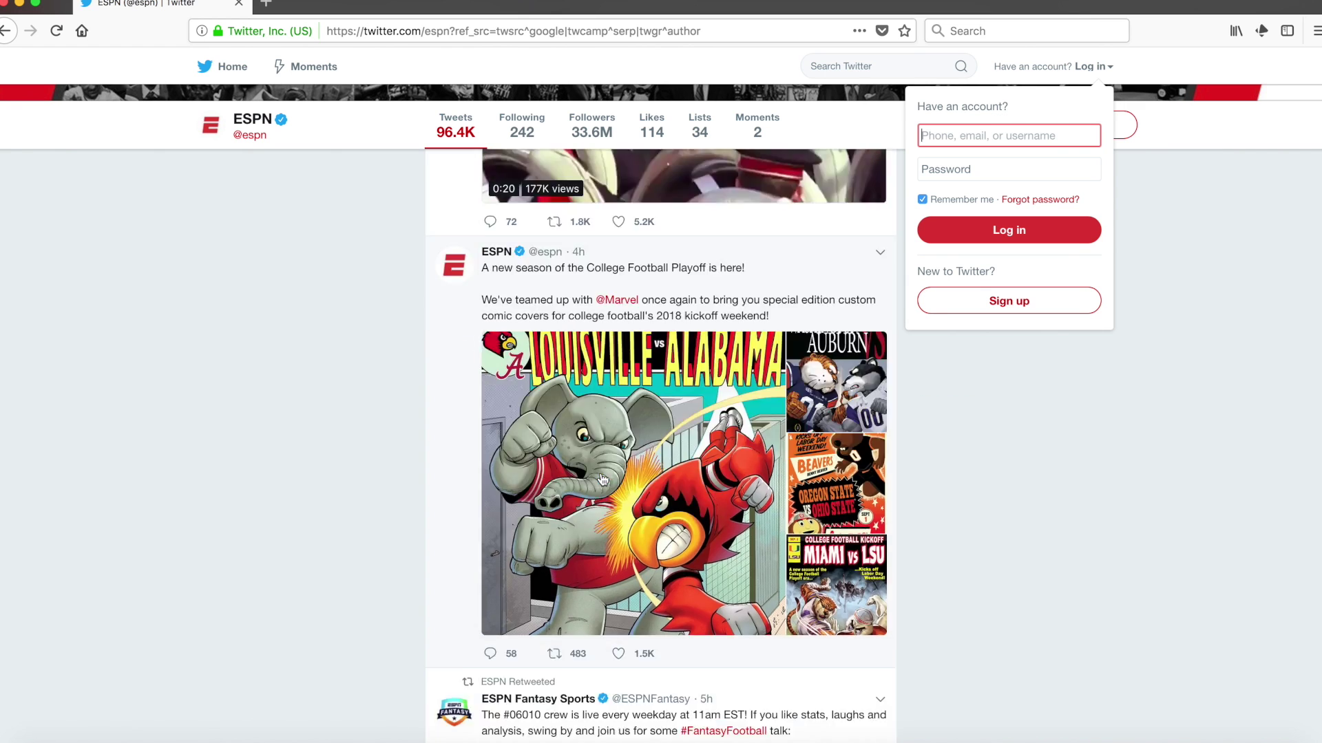
Go back to the ESPN results and open the New York Post article about a changing ESPN, browsing into its text
click(9, 33)
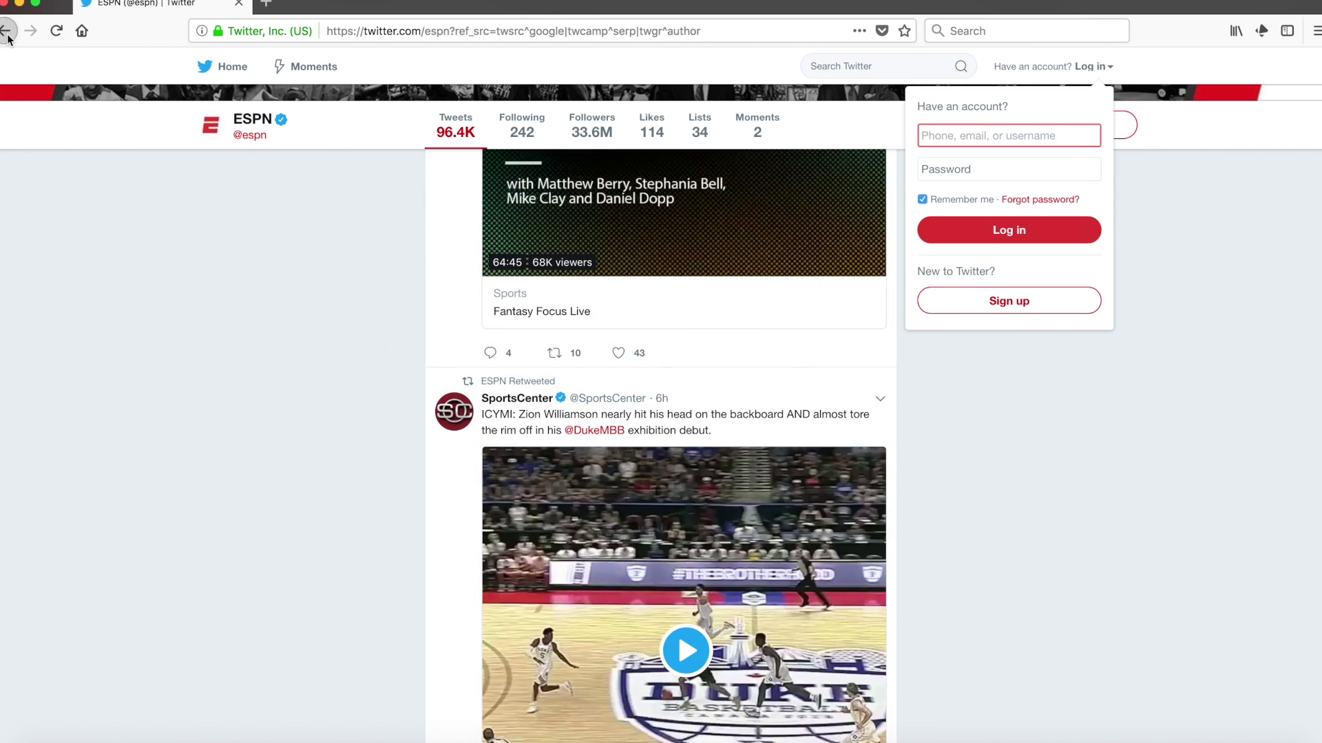
scroll(362, 304, down, 6)
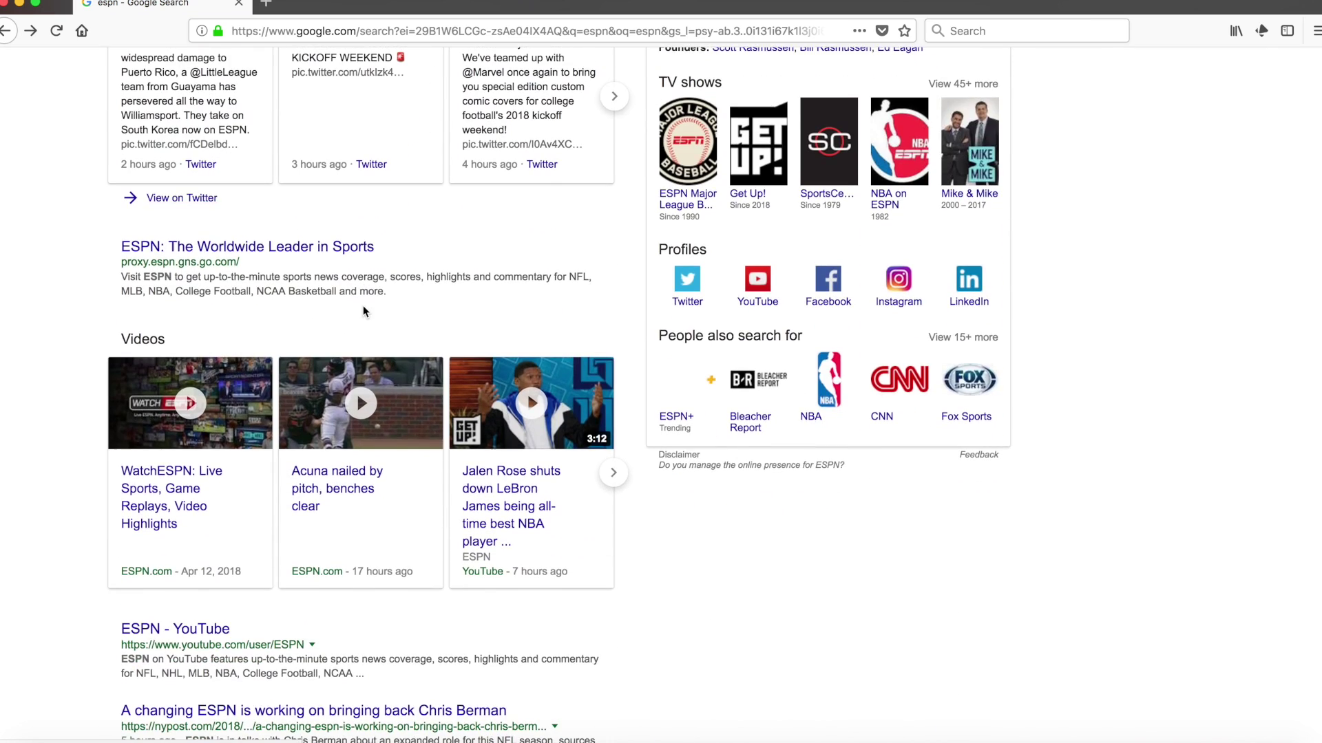
scroll(364, 311, down, 4)
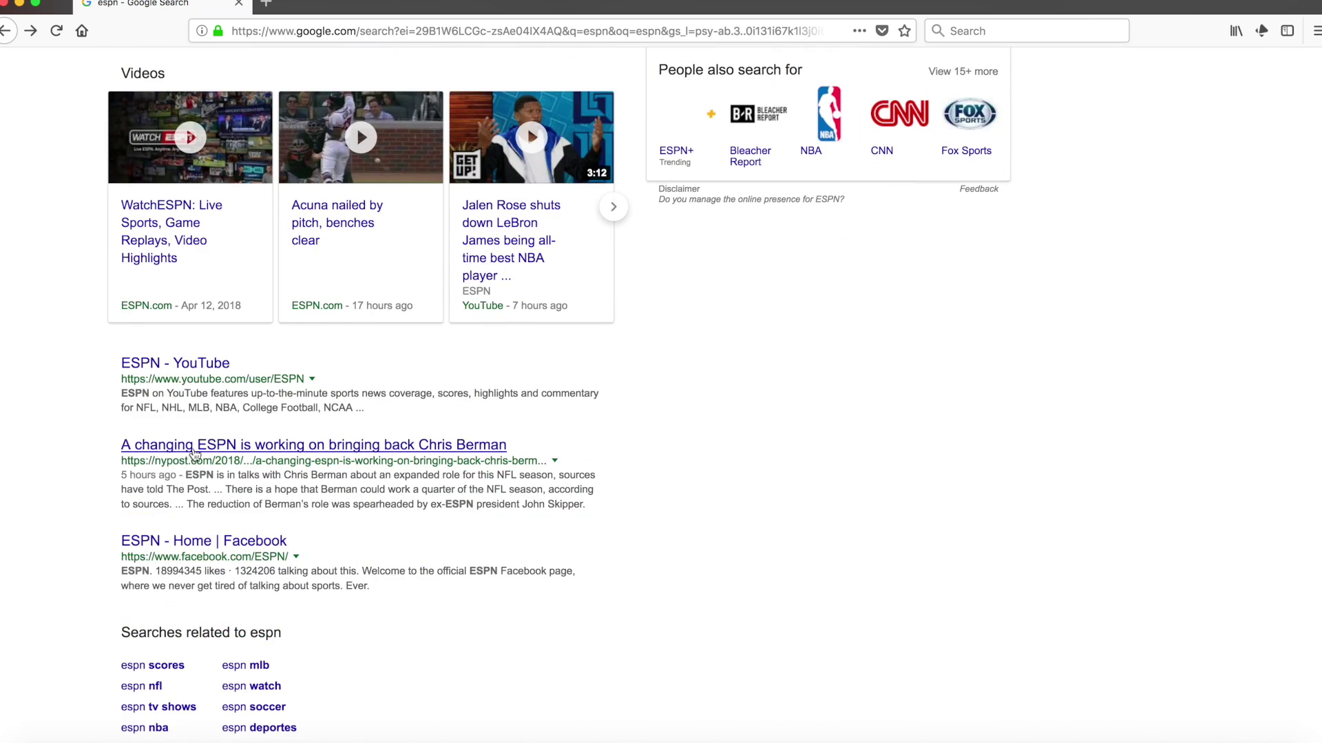
click(195, 449)
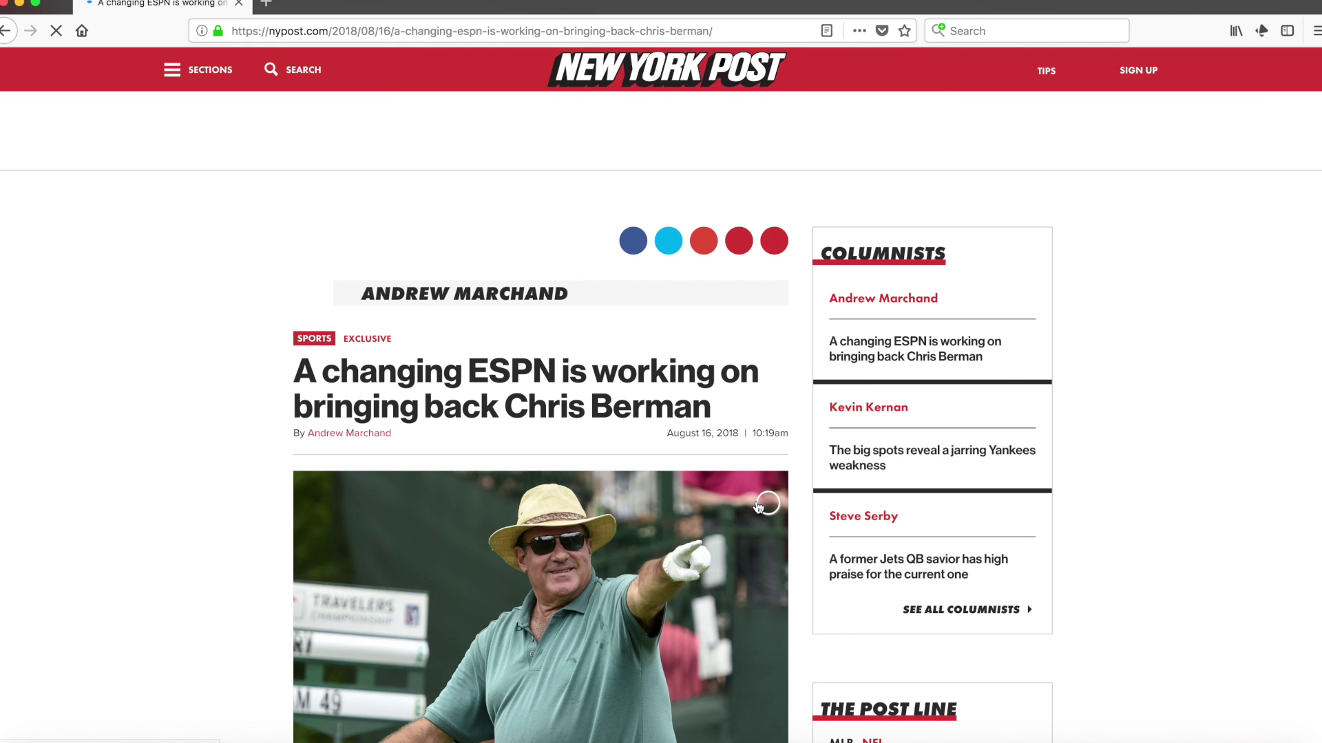
scroll(580, 386, down, 6)
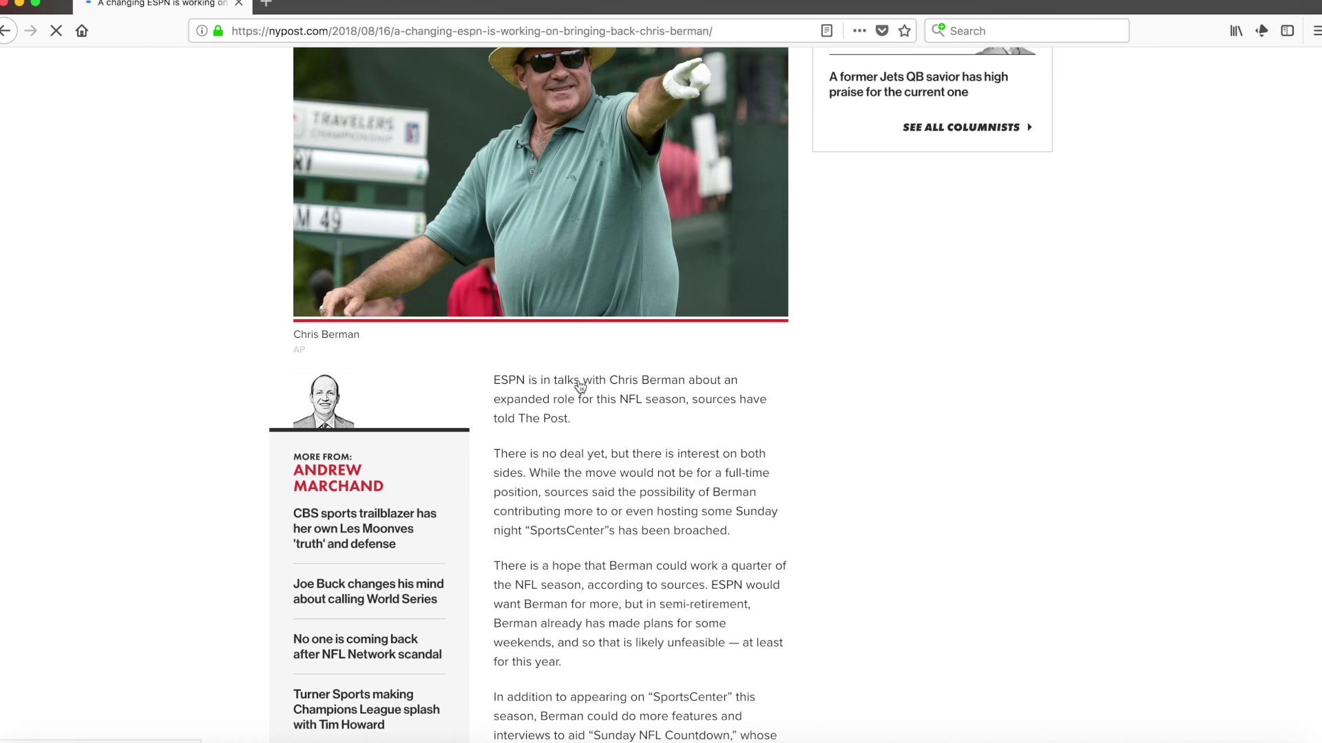
Return from the article to the Google results and run a new search for "cnn"
click(7, 31)
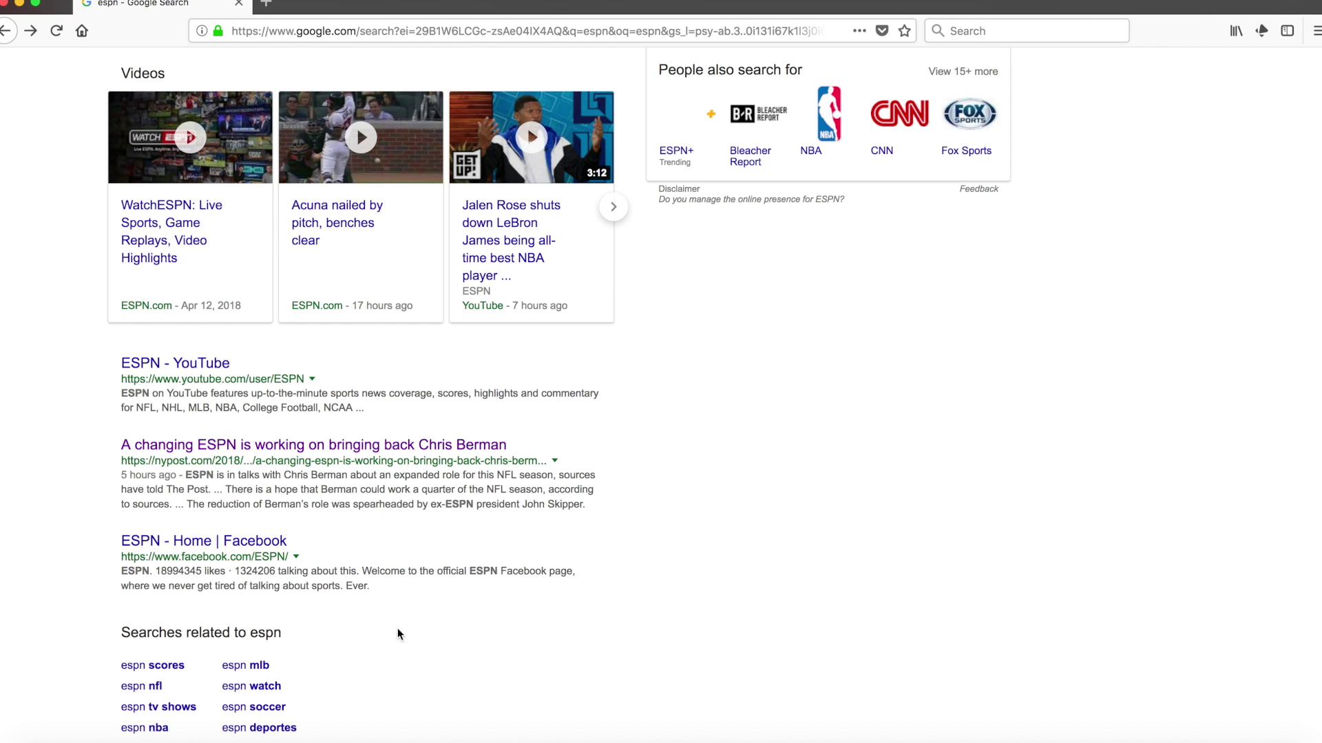
scroll(826, 489, down, 3)
scroll(826, 488, up, 15)
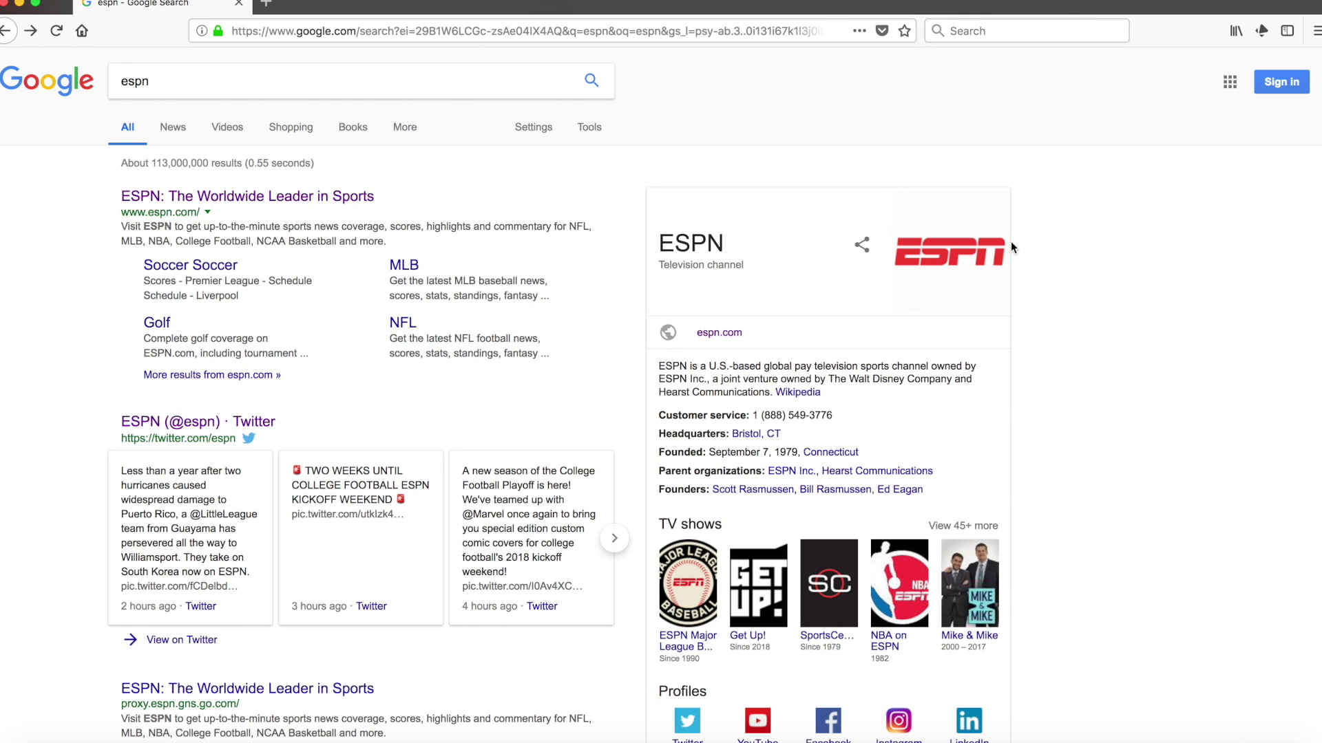
scroll(357, 594, down, 4)
scroll(356, 593, up, 5)
double_click(133, 80)
text(cn)
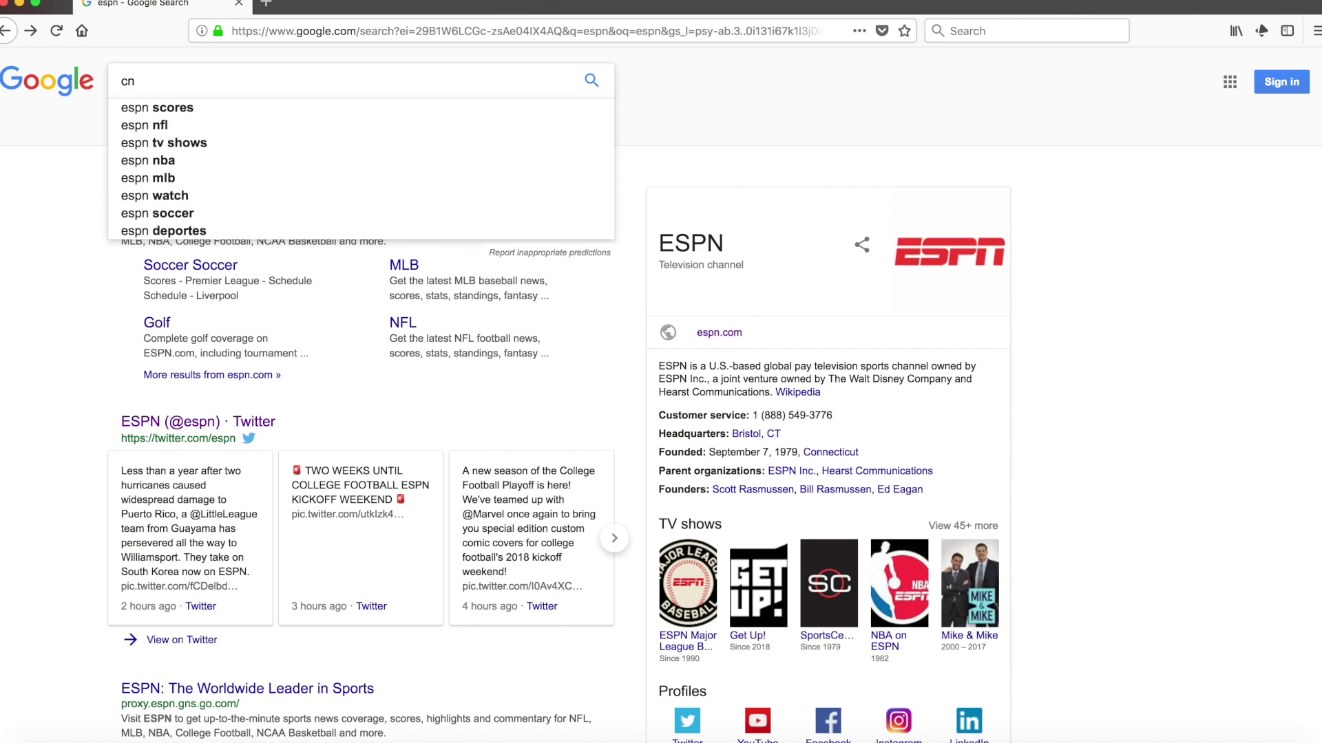
text(n)
key(Return)
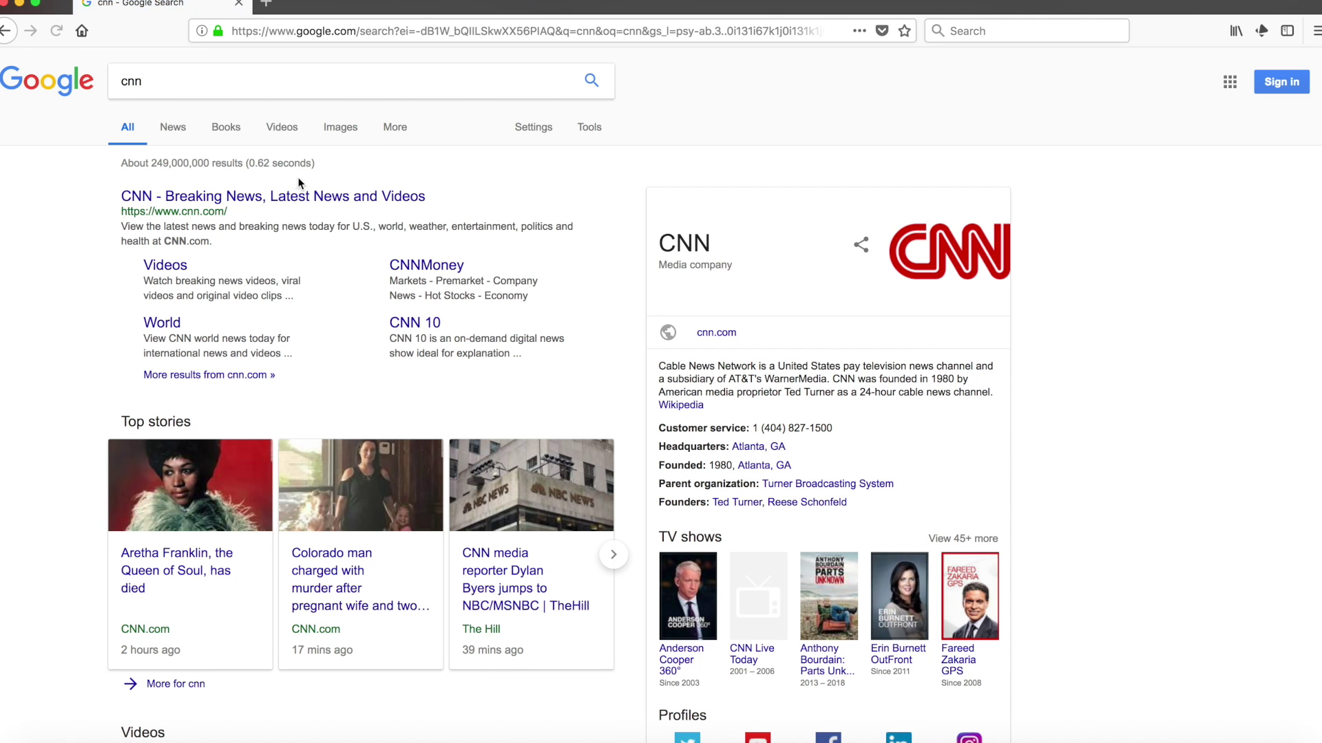
Open cnn.com from the search results and browse through its home page
click(282, 198)
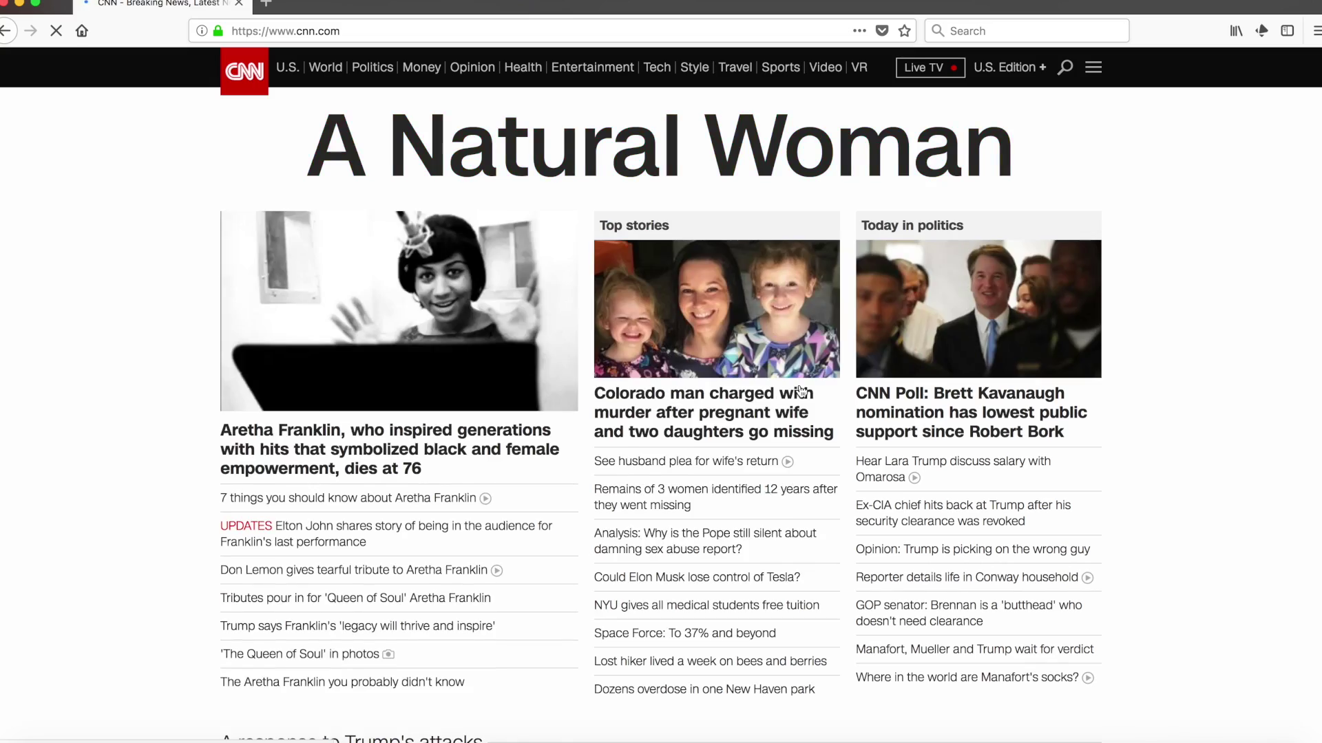
scroll(801, 391, down, 5)
scroll(800, 392, down, 8)
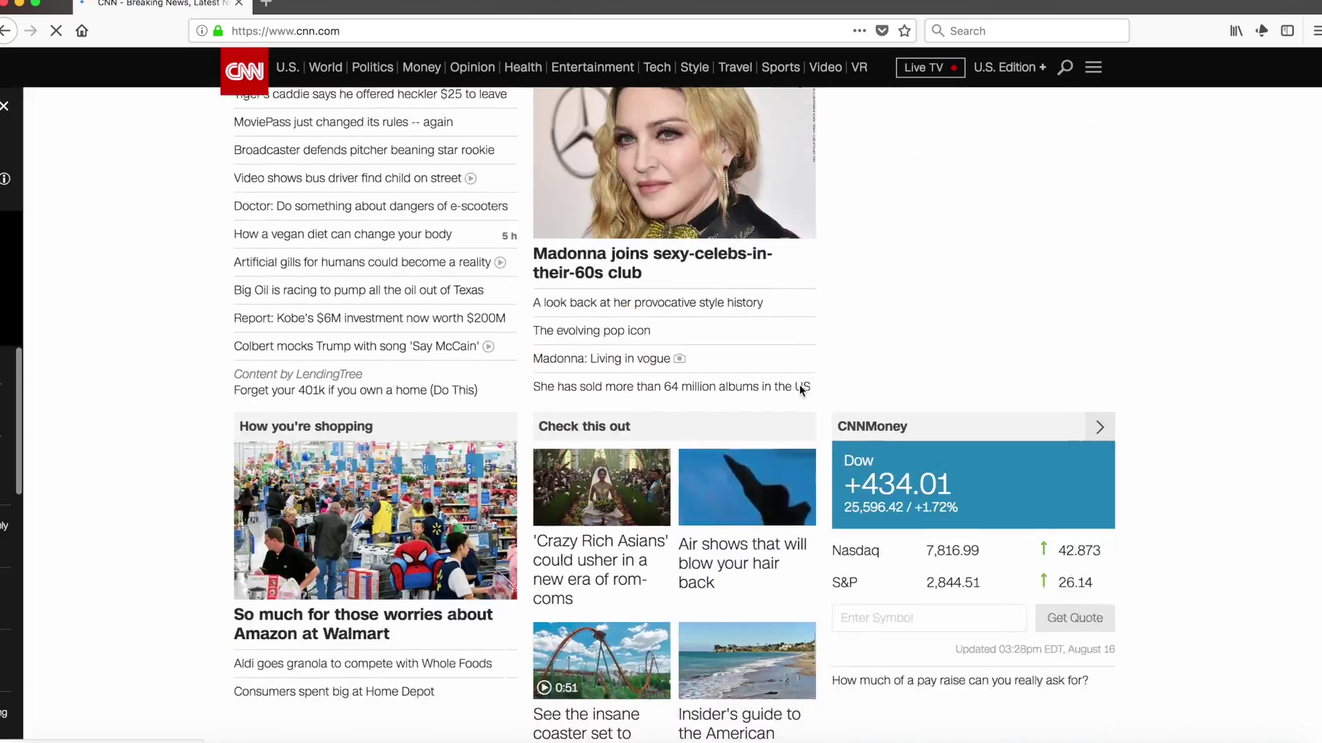
scroll(800, 392, up, 15)
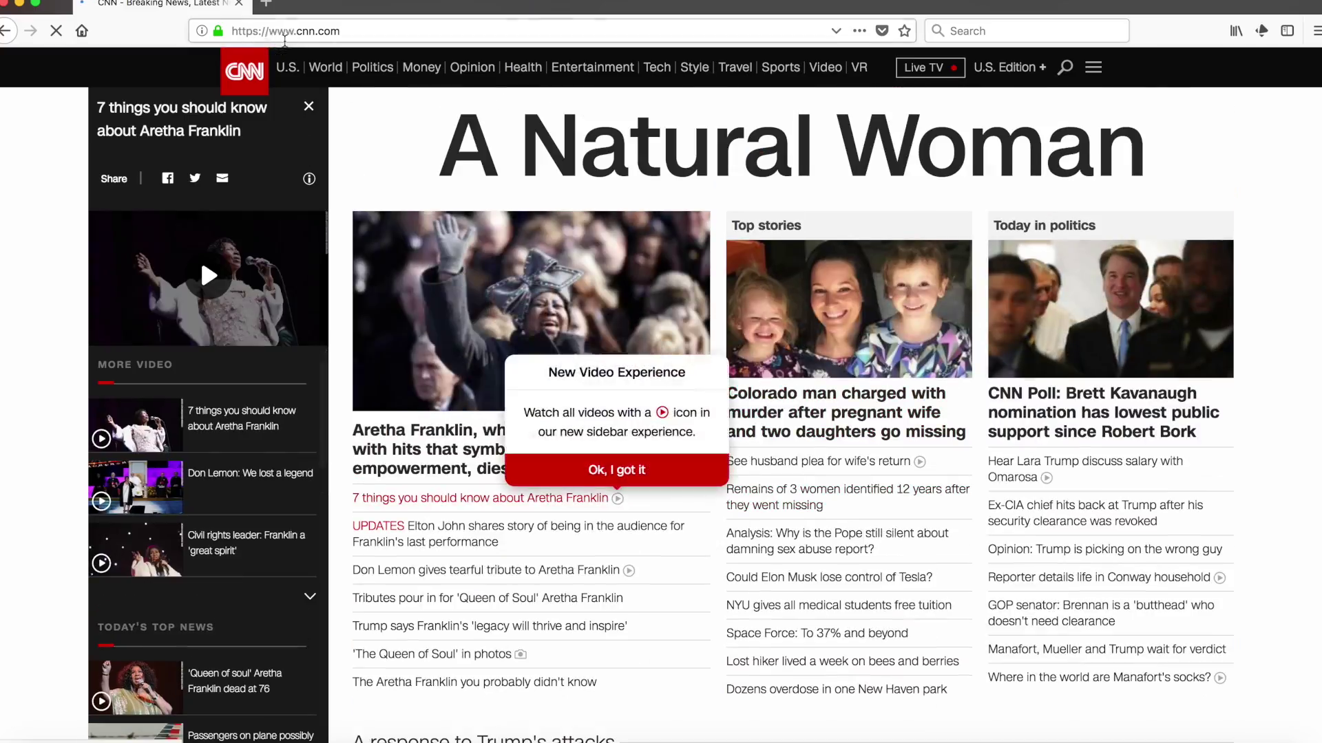
Load the amazon.com home page in the current tab
click(284, 38)
text(amazon.com/)
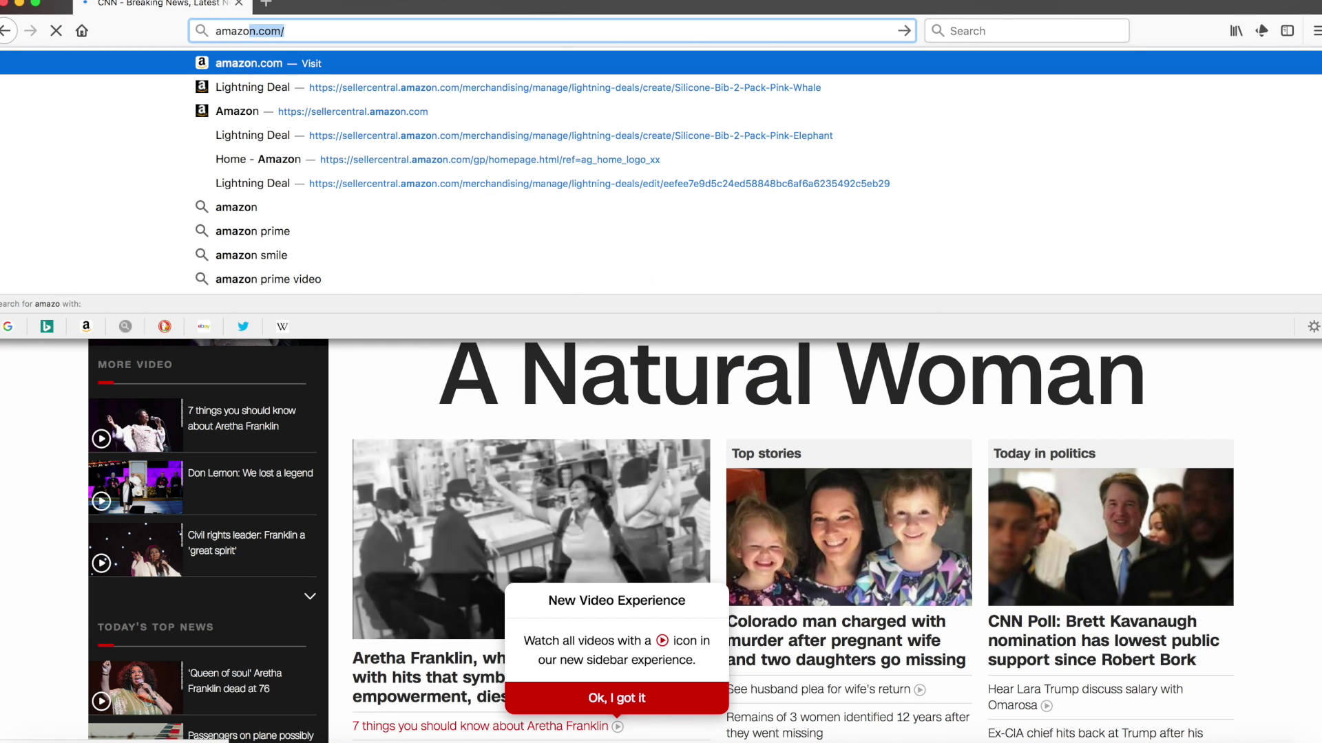
key(Return)
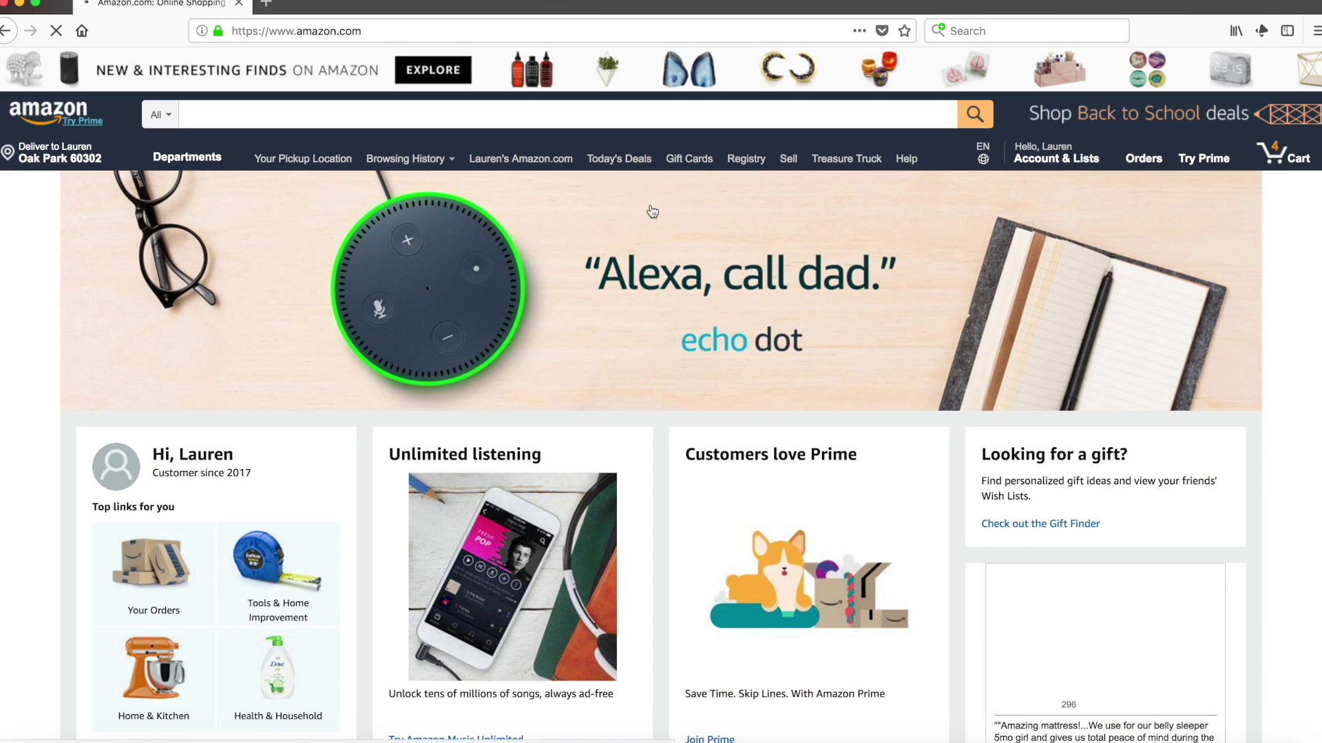
Load facebook.com in the same tab
click(331, 30)
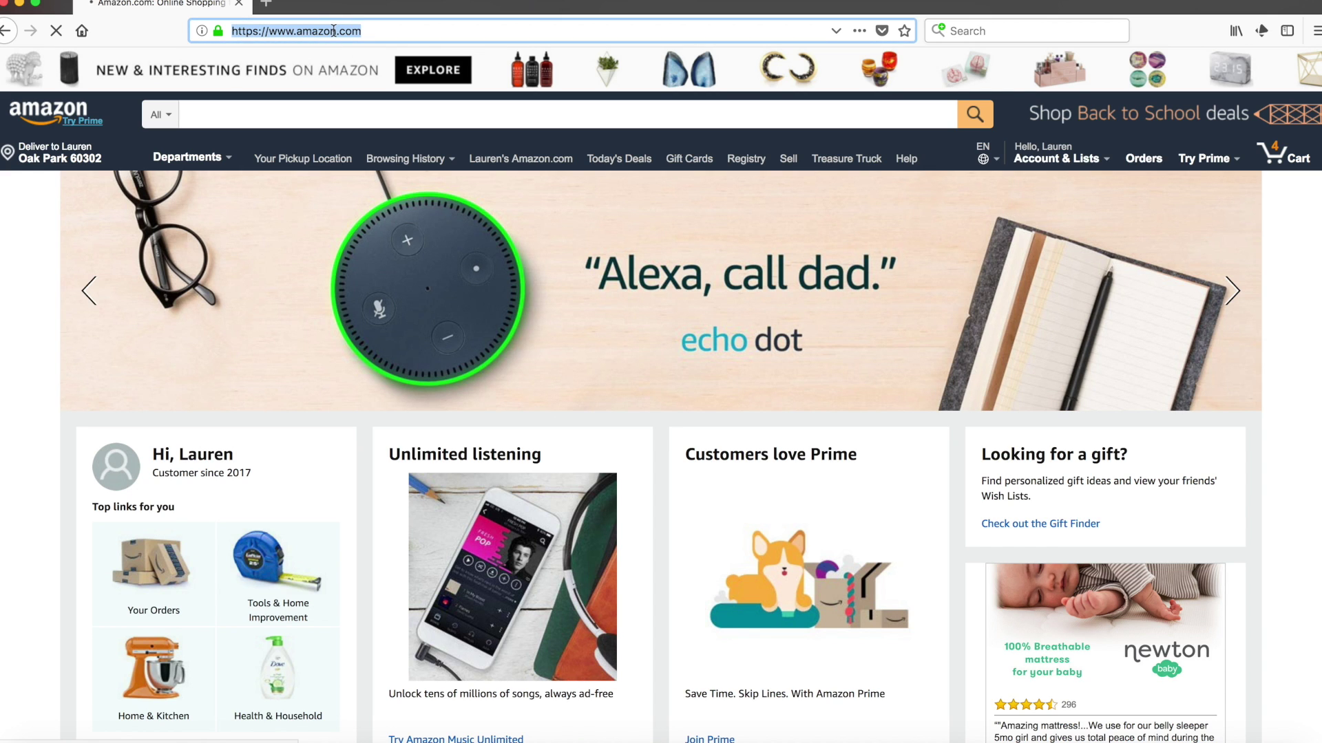
text(facebook.com)
key(Return)
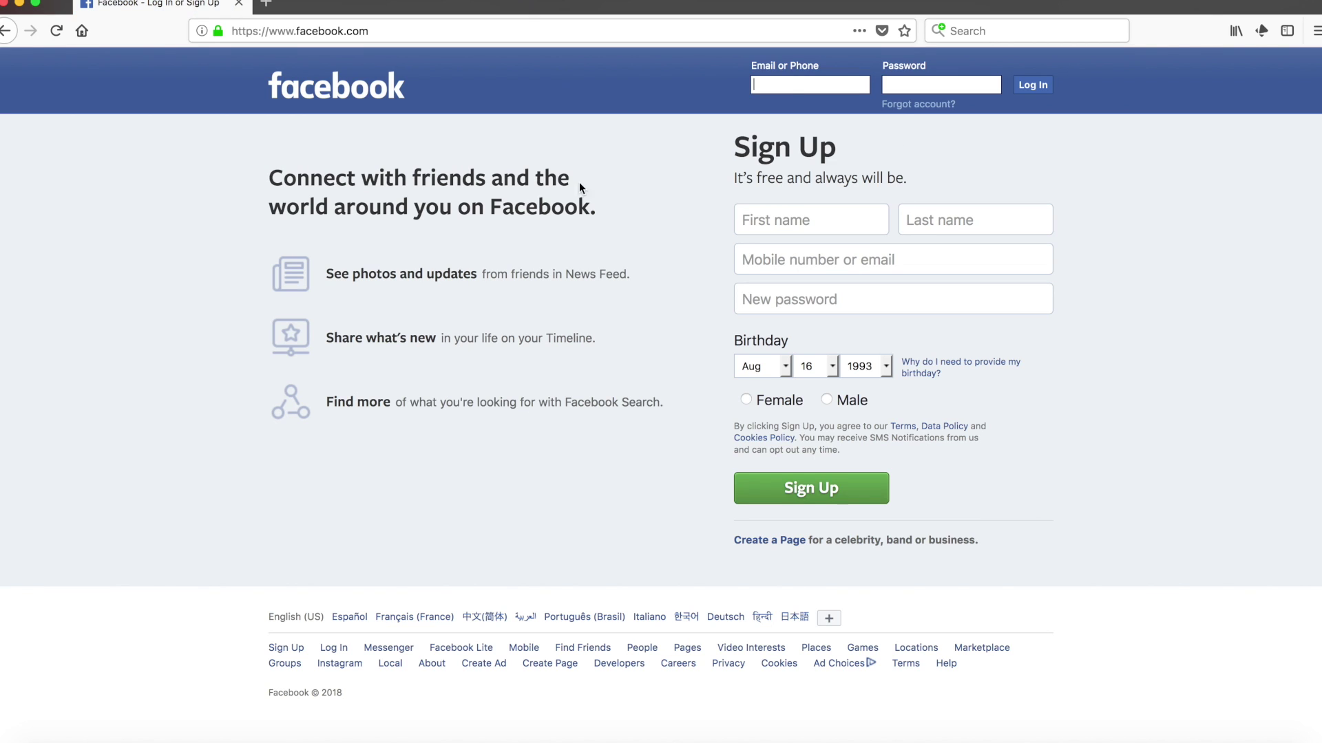
double_click(329, 30)
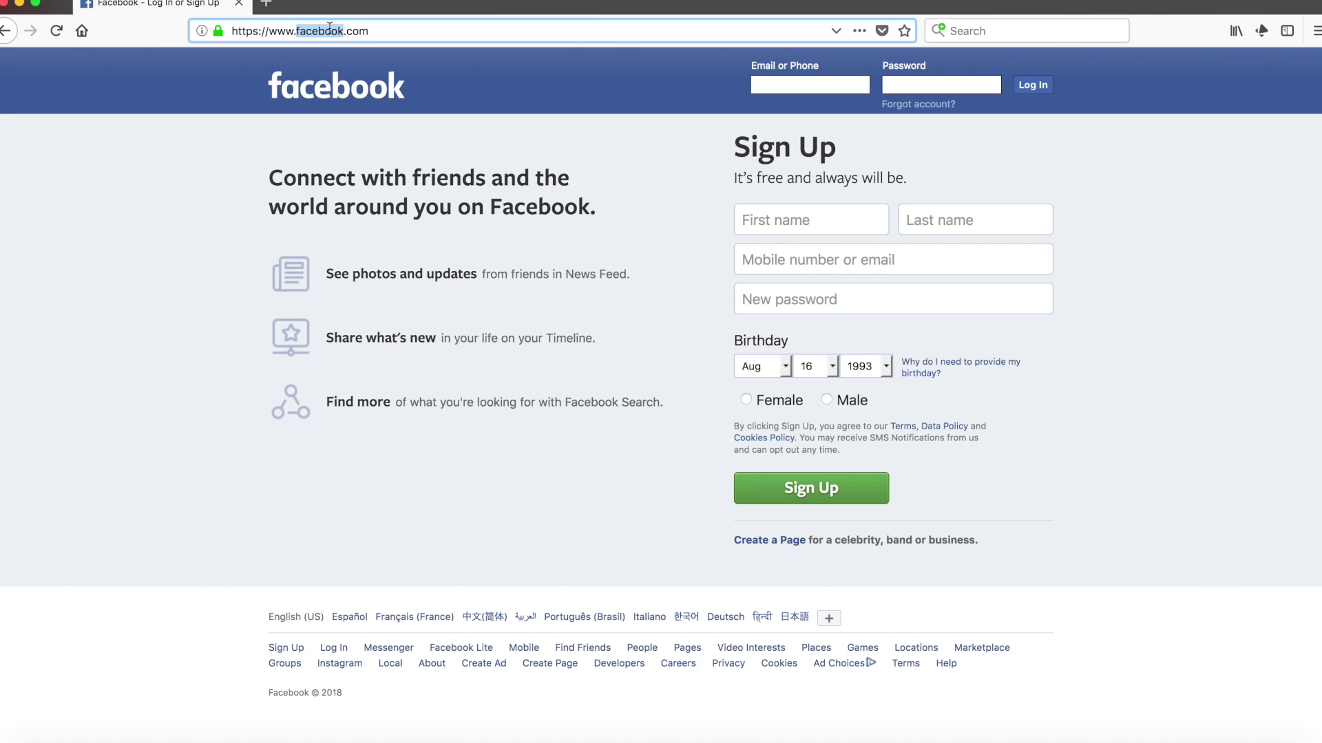
key(super+a)
text(disney)
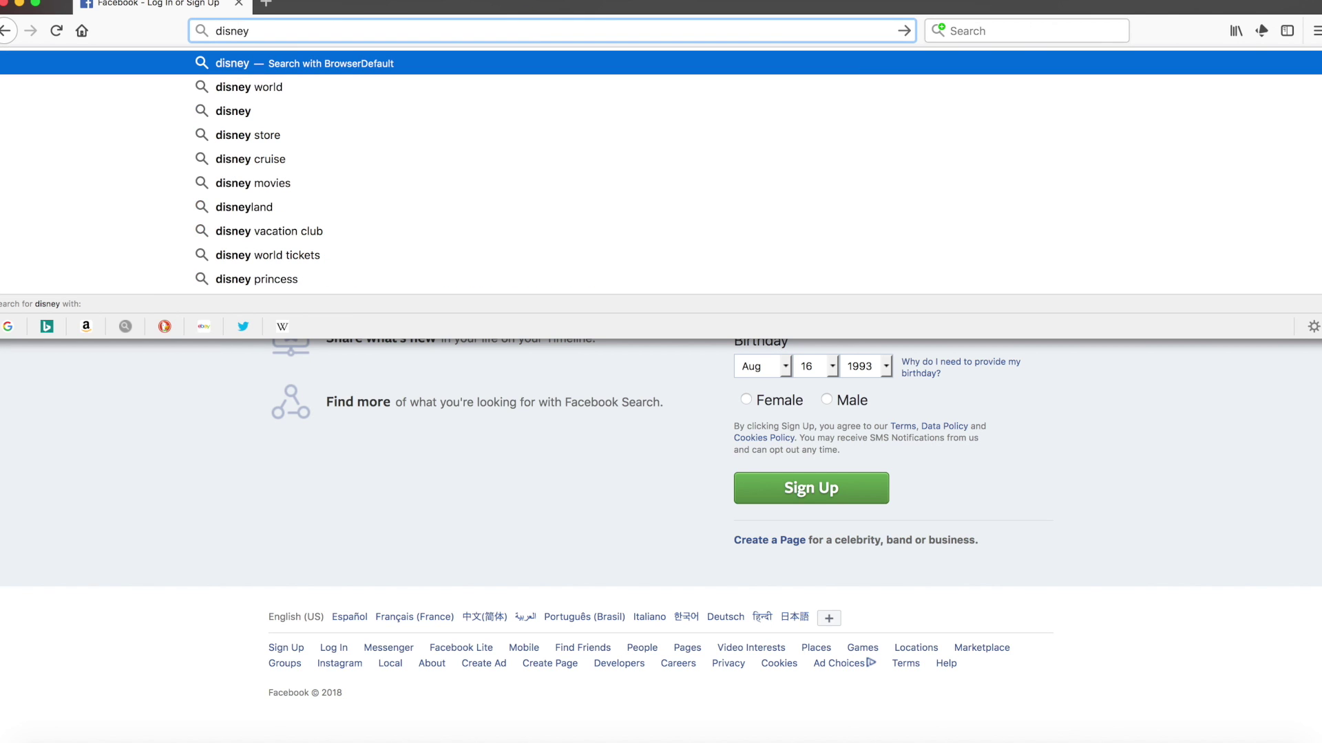
Load google.com, search for "disney" and open the official disney.com site from the results
double_click(244, 31)
text(googl)
key(Return)
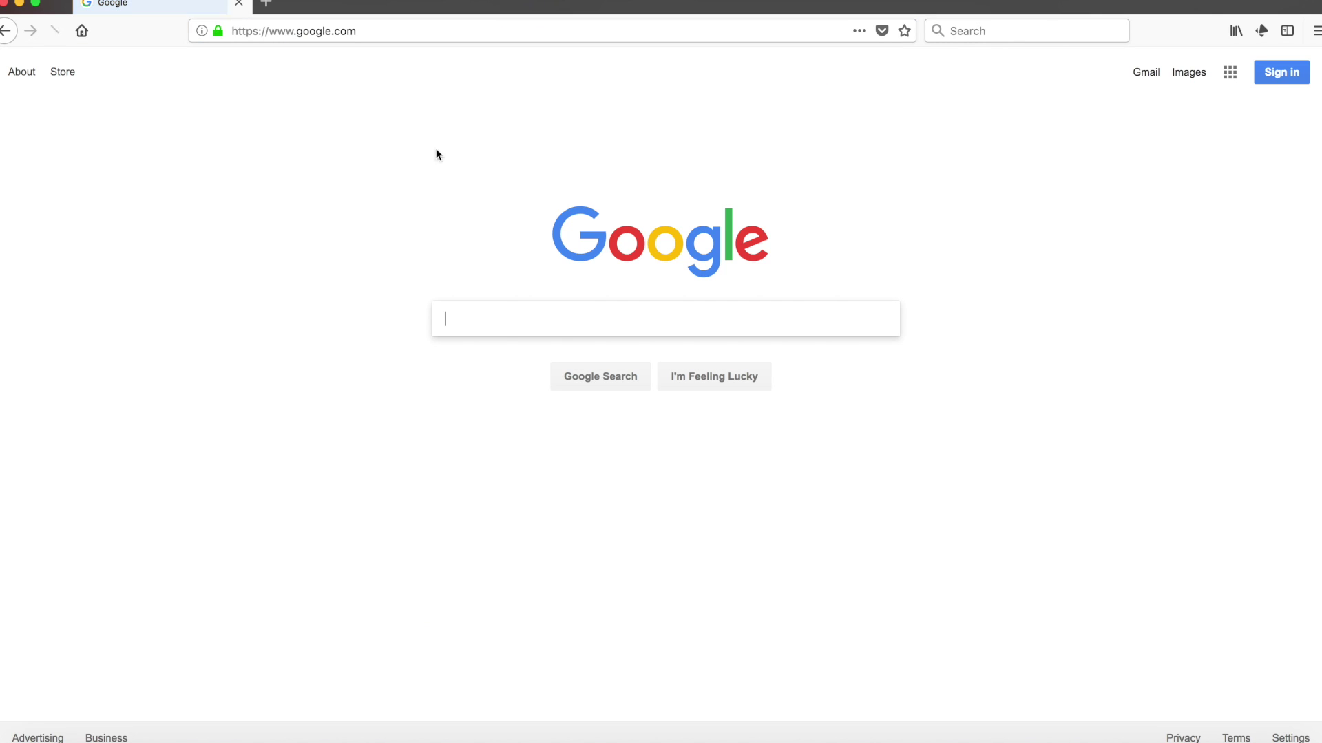
text(disney)
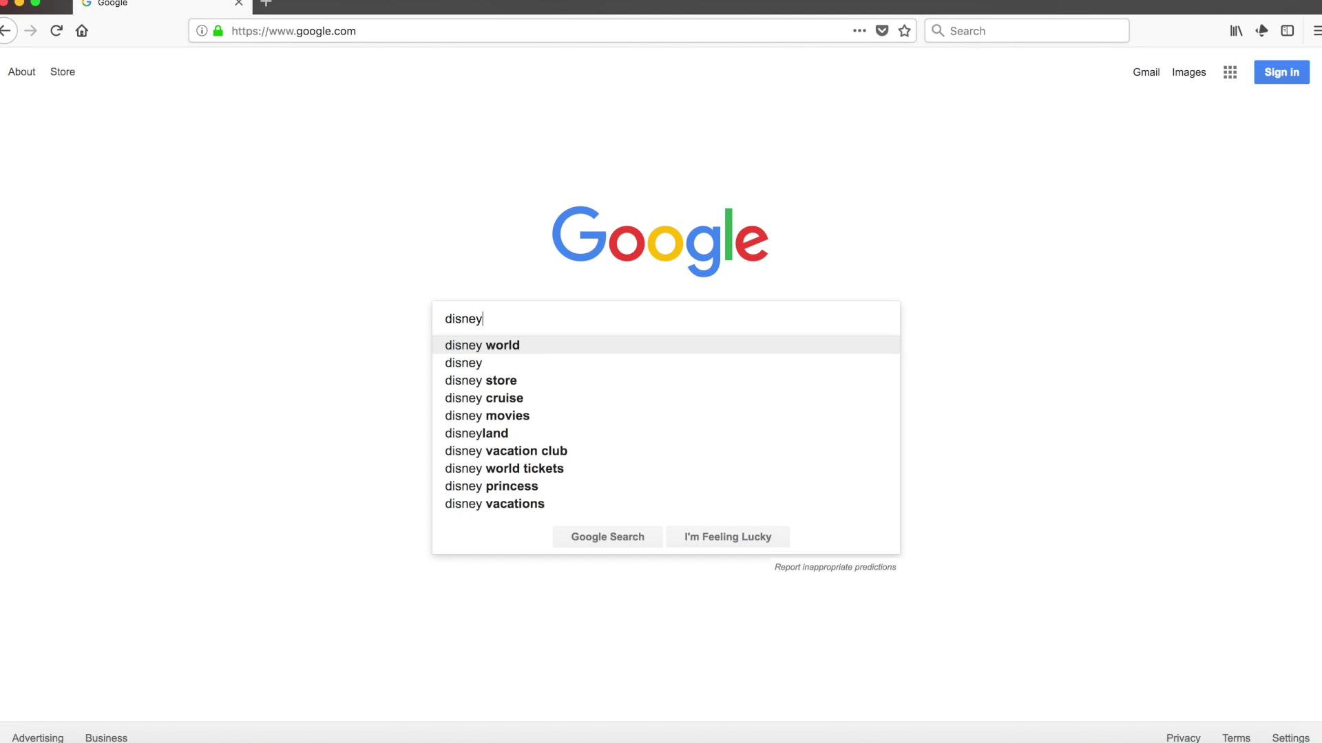
key(Return)
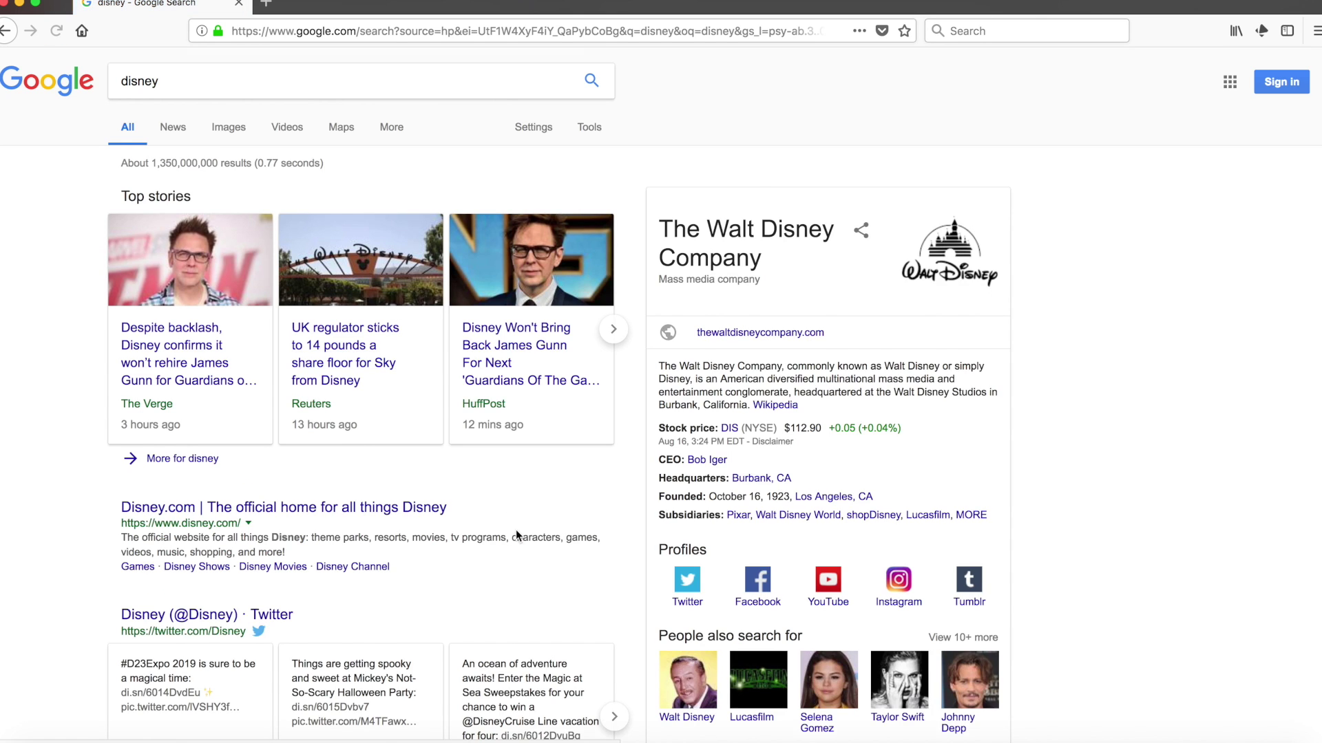
scroll(516, 531, down, 3)
click(338, 358)
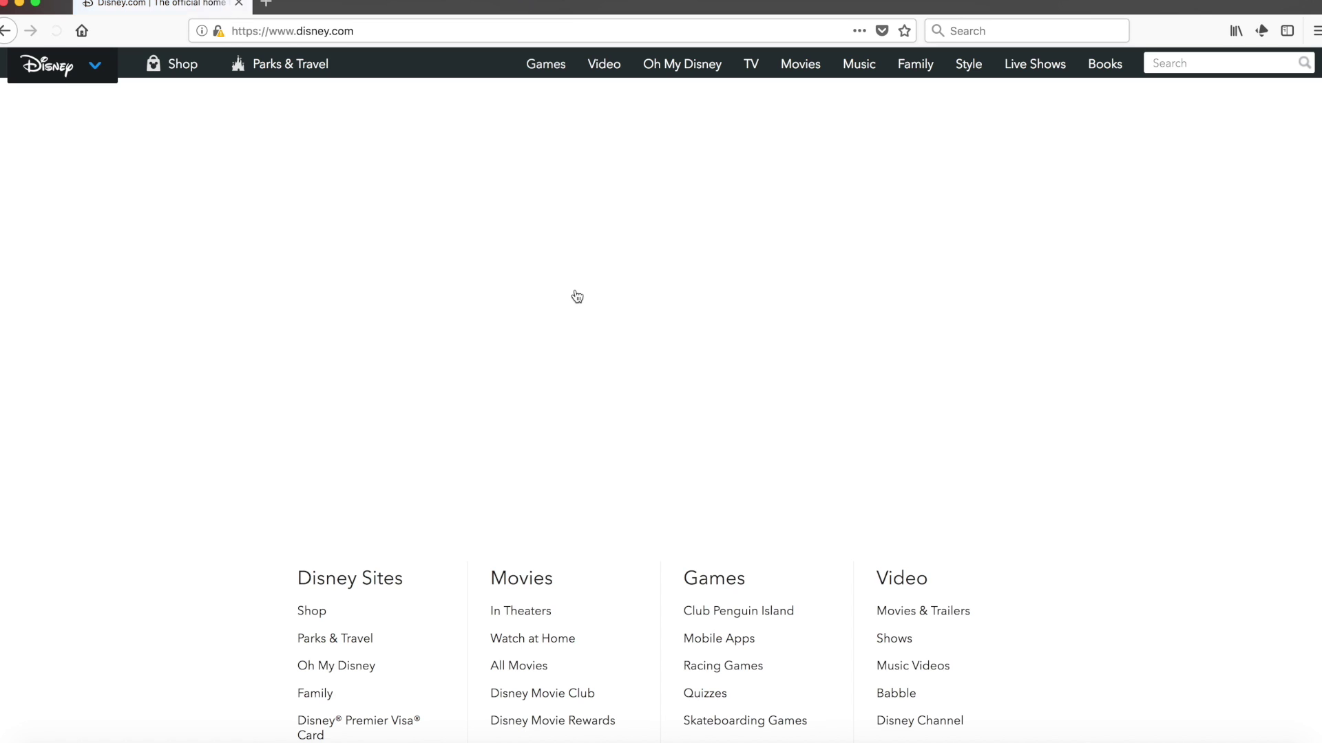
Look through the Disney home page and load macys.com in the same tab
scroll(682, 360, down, 10)
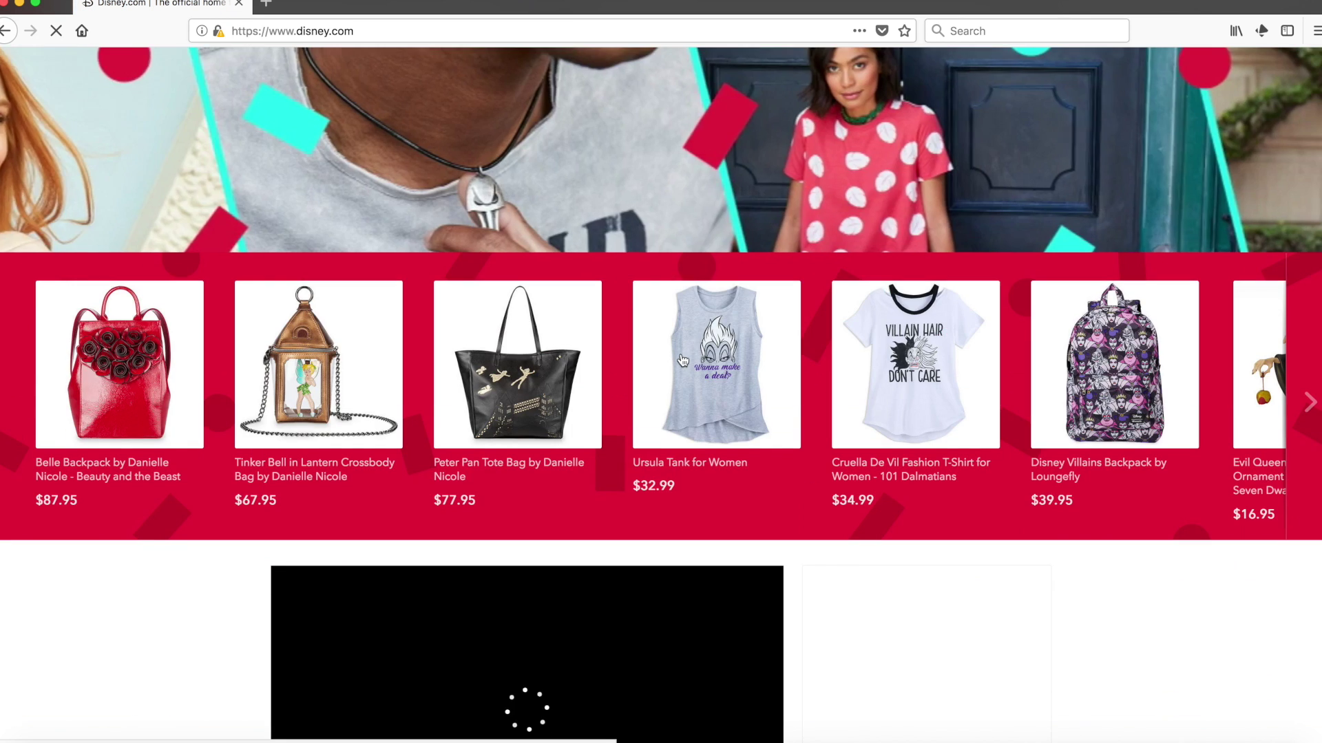
scroll(682, 360, up, 10)
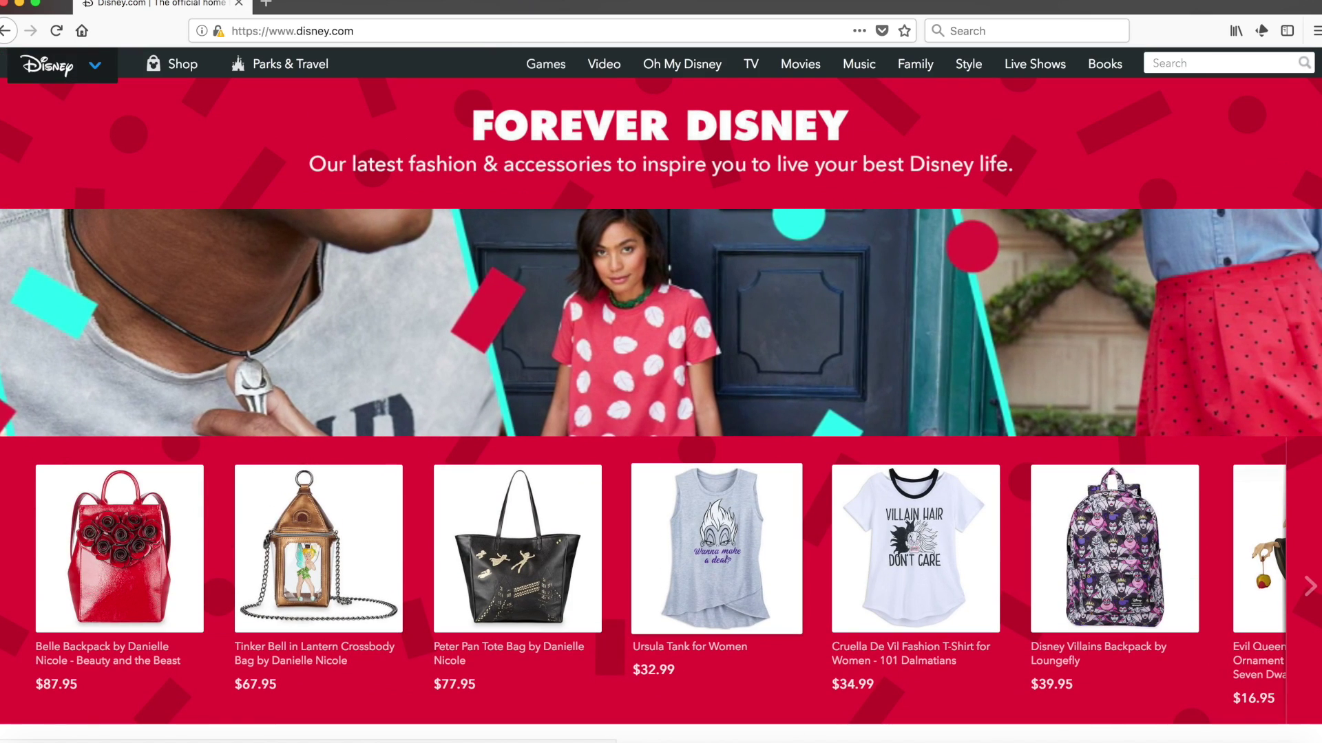
click(297, 32)
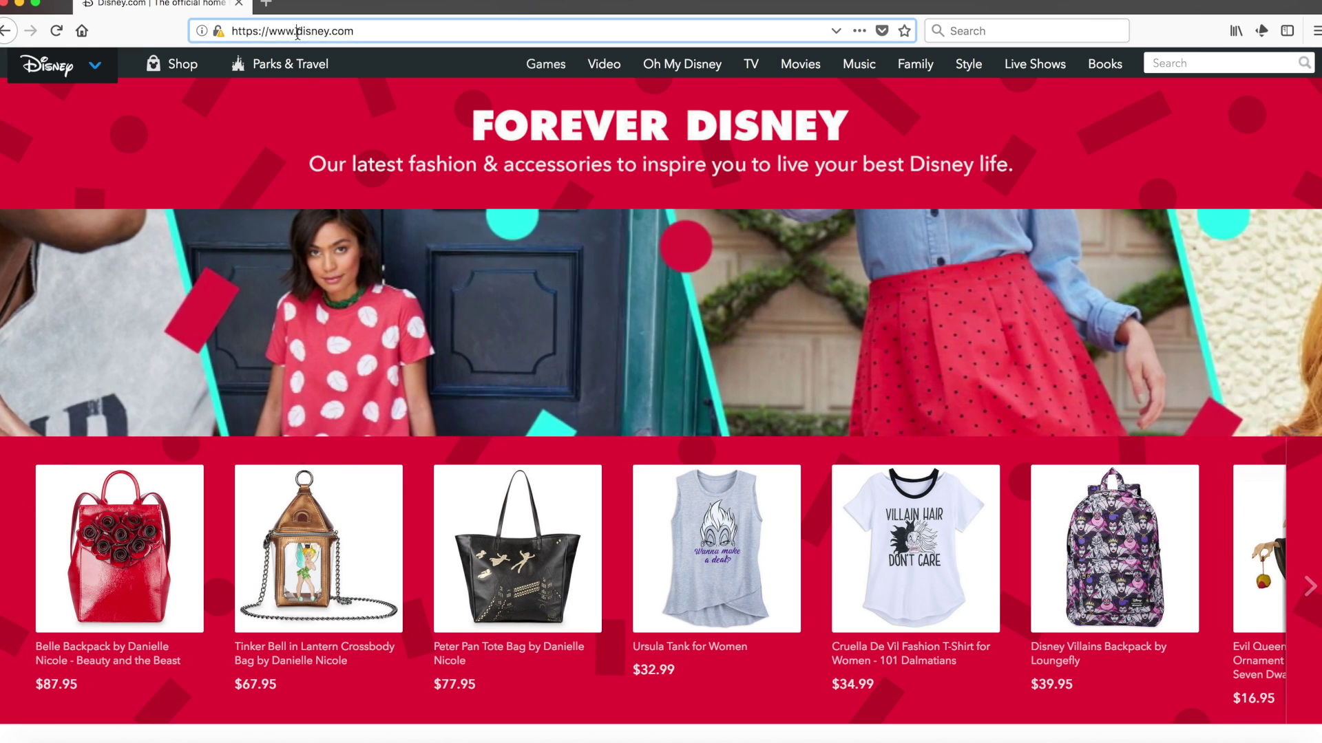
text(macy.c)
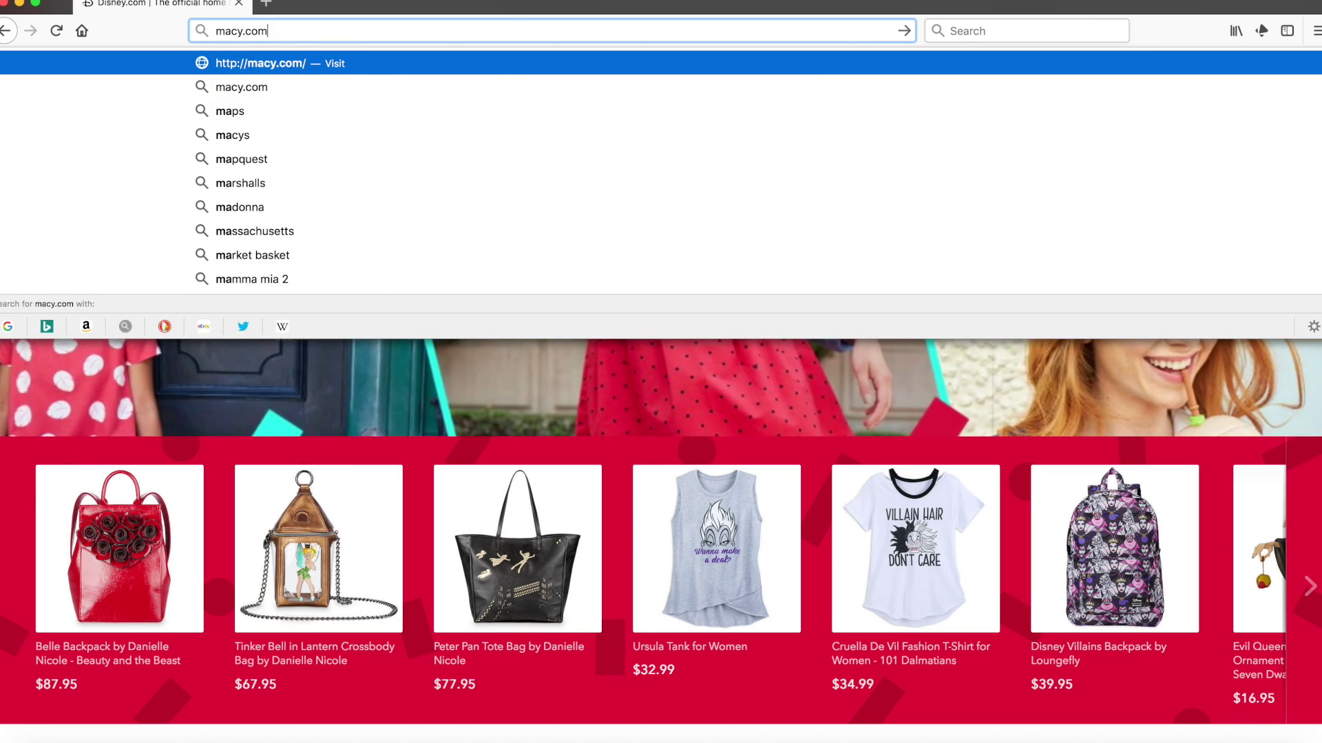
key(BackSpace)
key(BackSpace)
text(s.com)
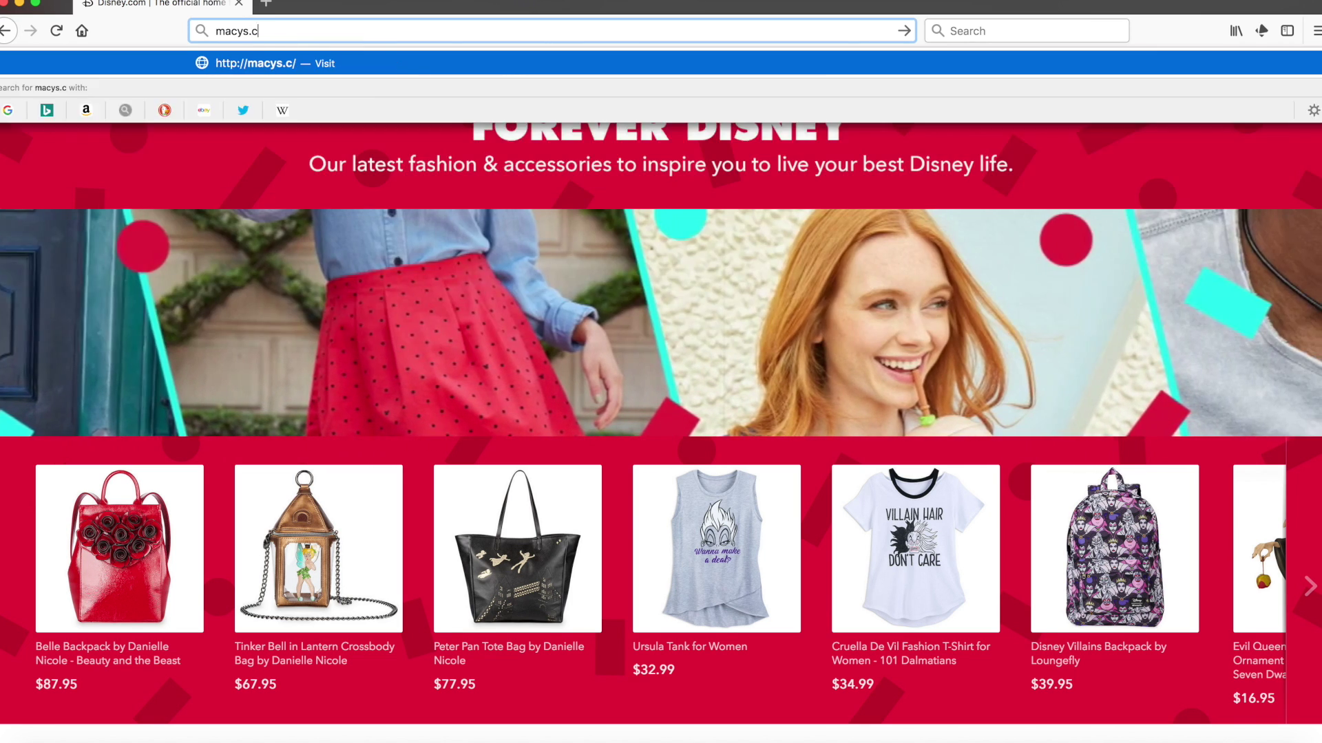
key(Return)
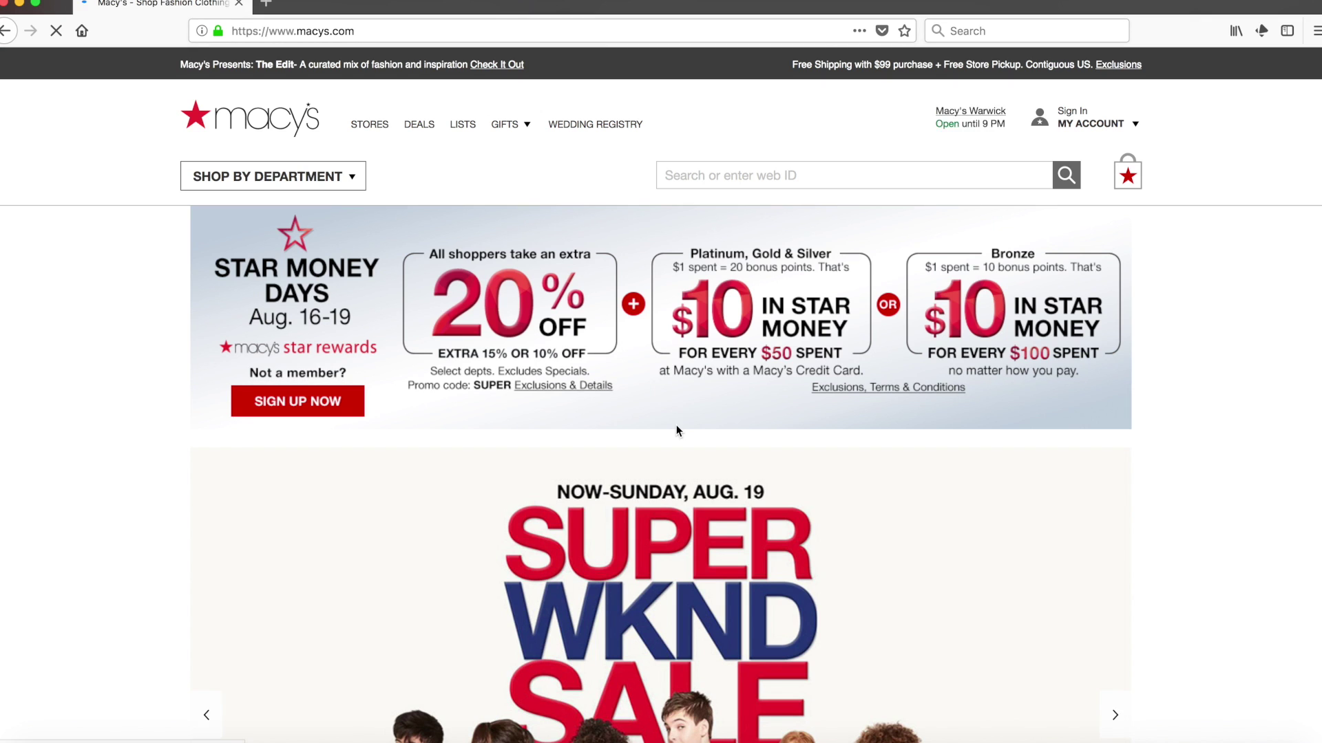
Browse through the Macy's home page and load target.com in the same tab
scroll(676, 424, down, 8)
scroll(676, 428, down, 7)
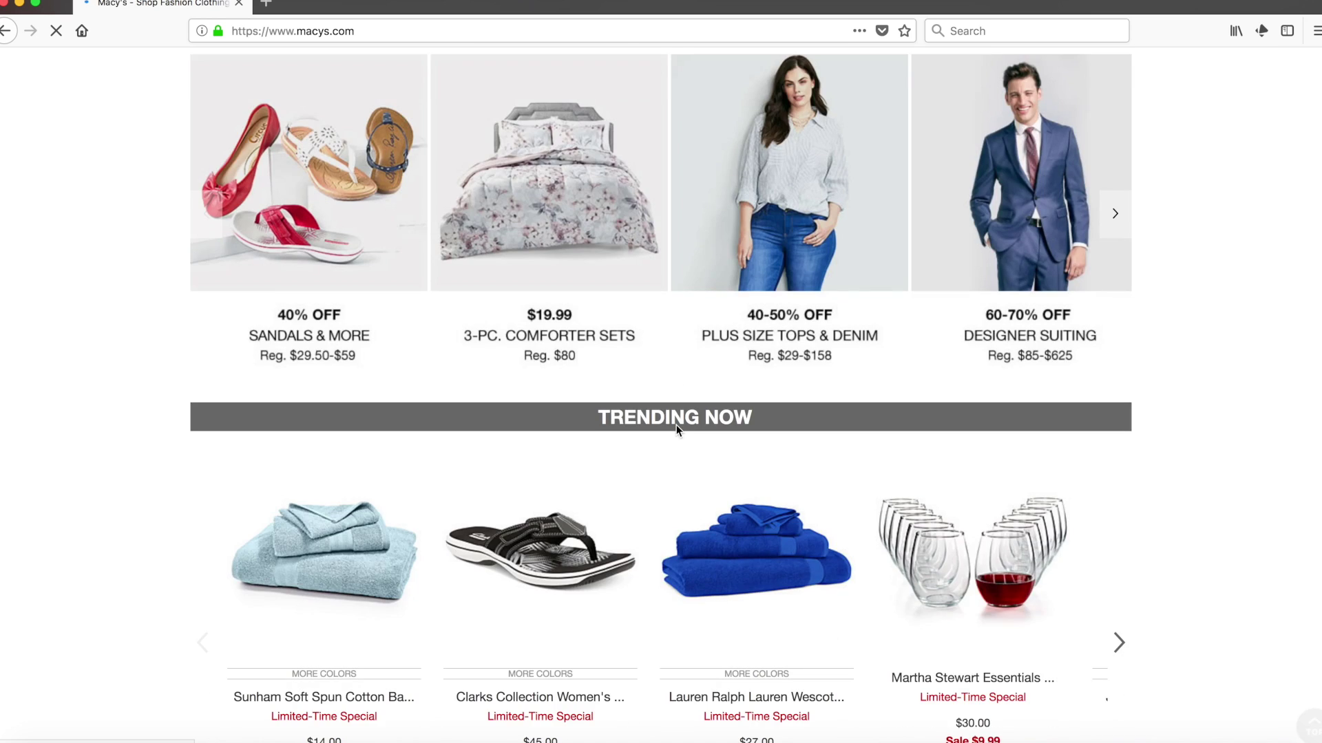
scroll(676, 429, down, 6)
scroll(677, 430, up, 15)
scroll(676, 431, up, 4)
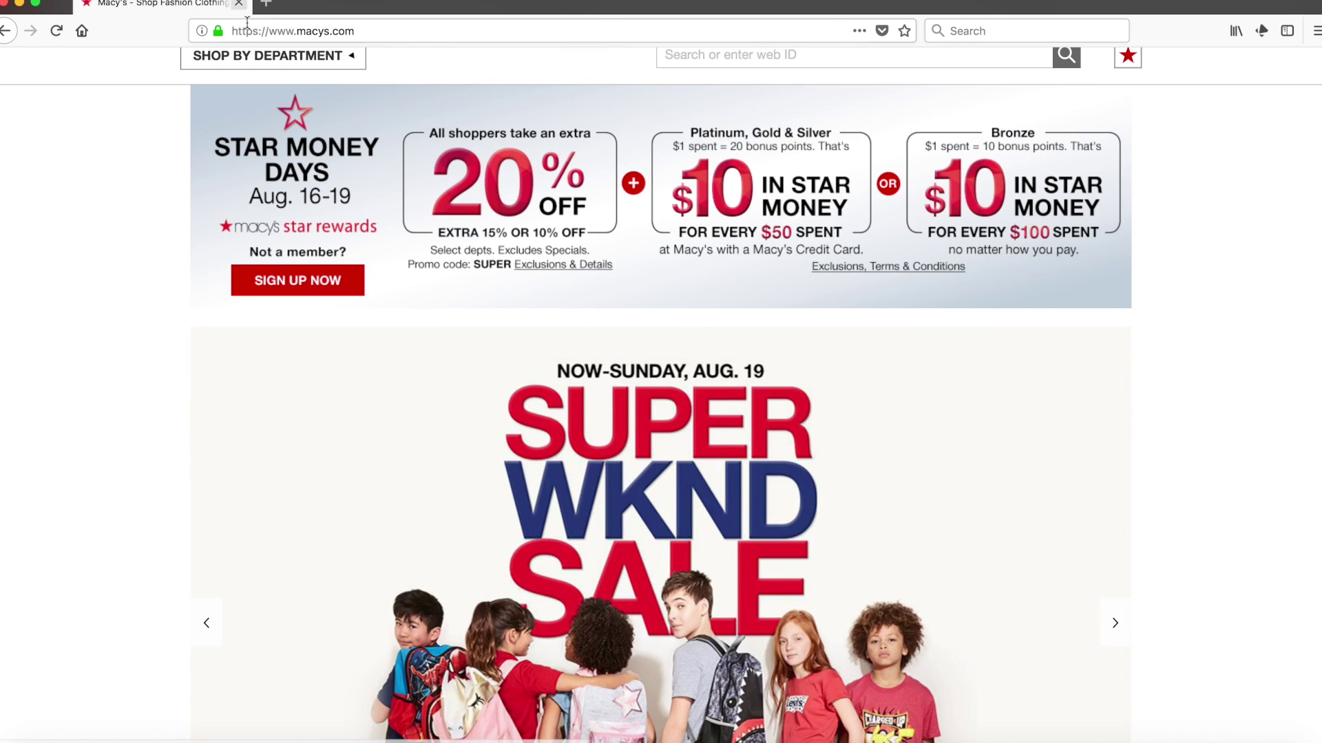
click(287, 30)
text(target.)
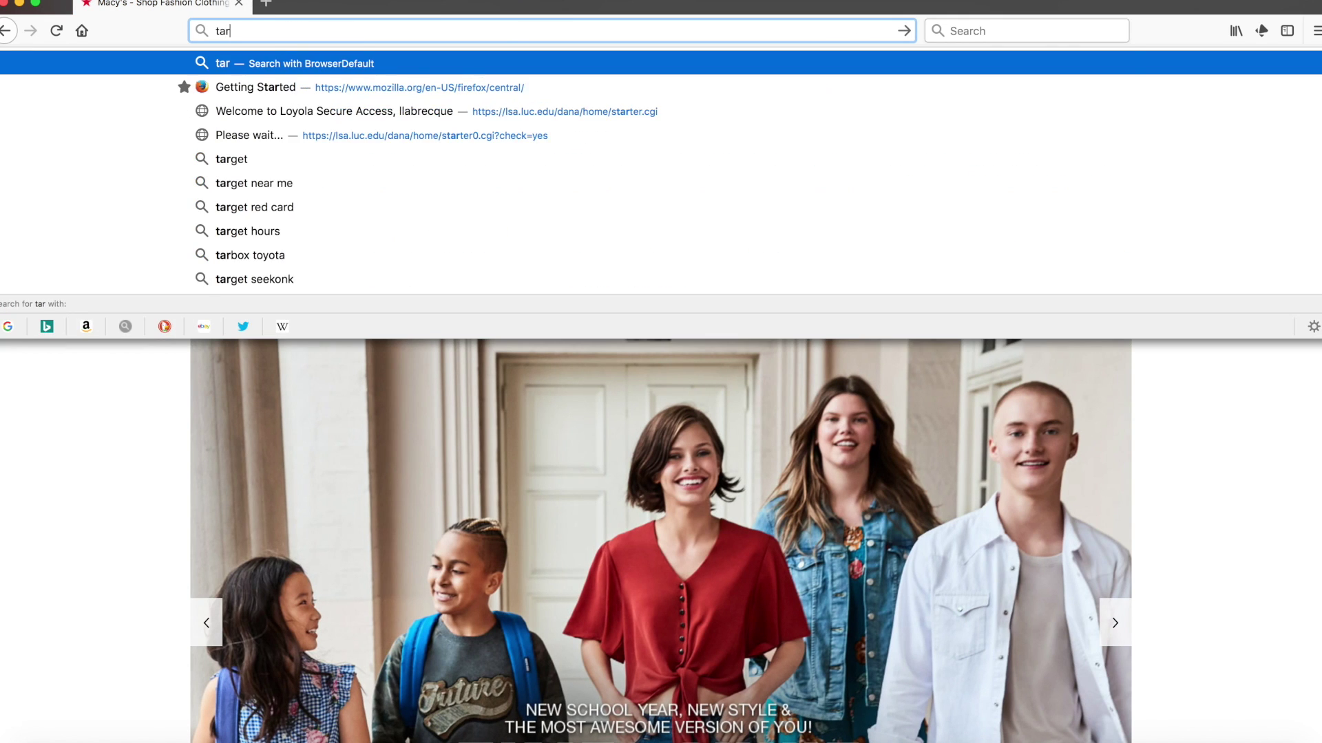
text(com)
key(Return)
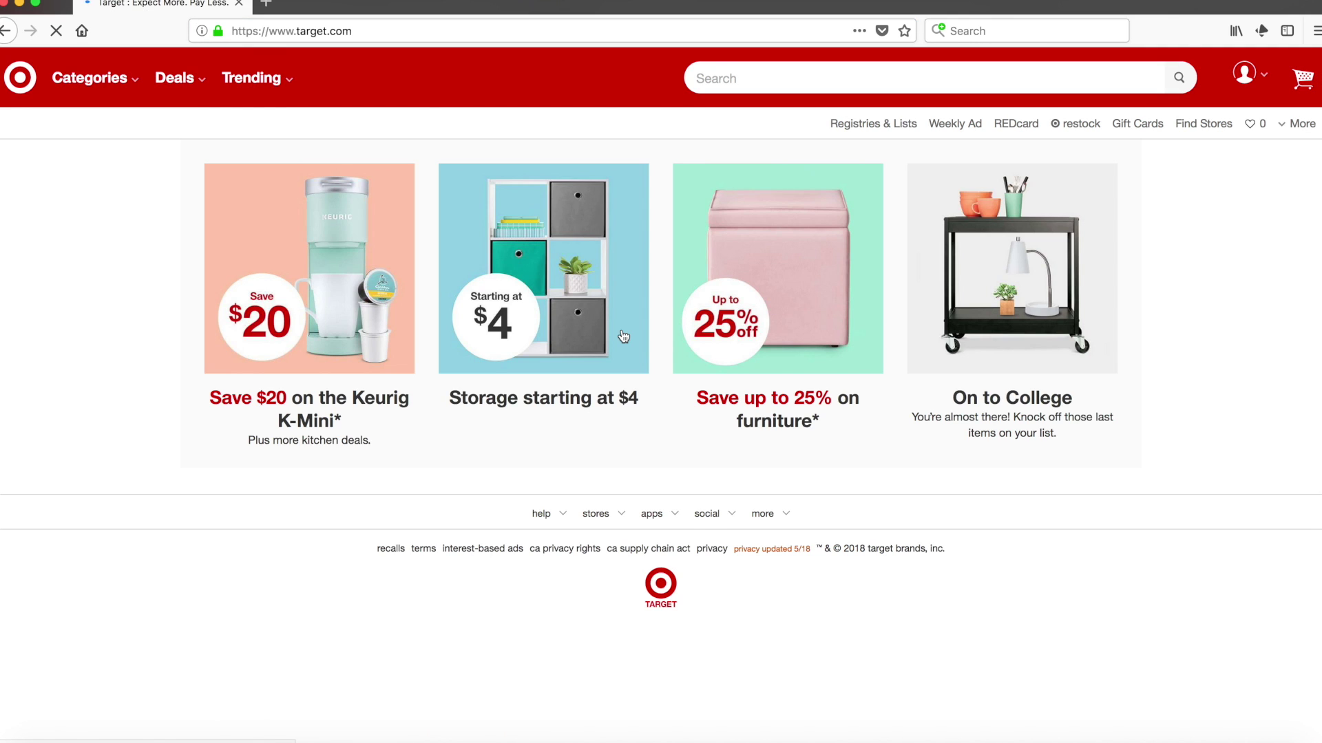
Browse through the Target home page and load walmart.com in the same tab
scroll(623, 336, down, 10)
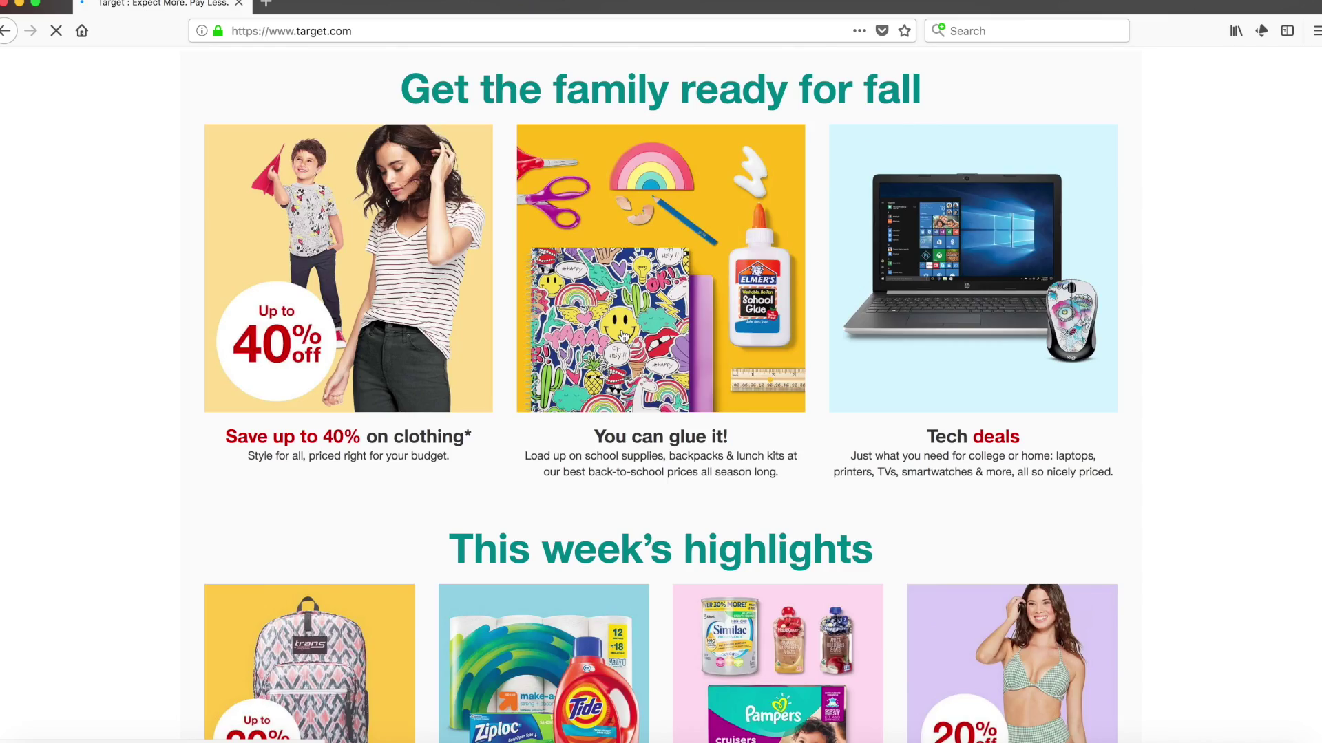
scroll(622, 335, down, 12)
click(289, 32)
click(292, 34)
triple_click(292, 34)
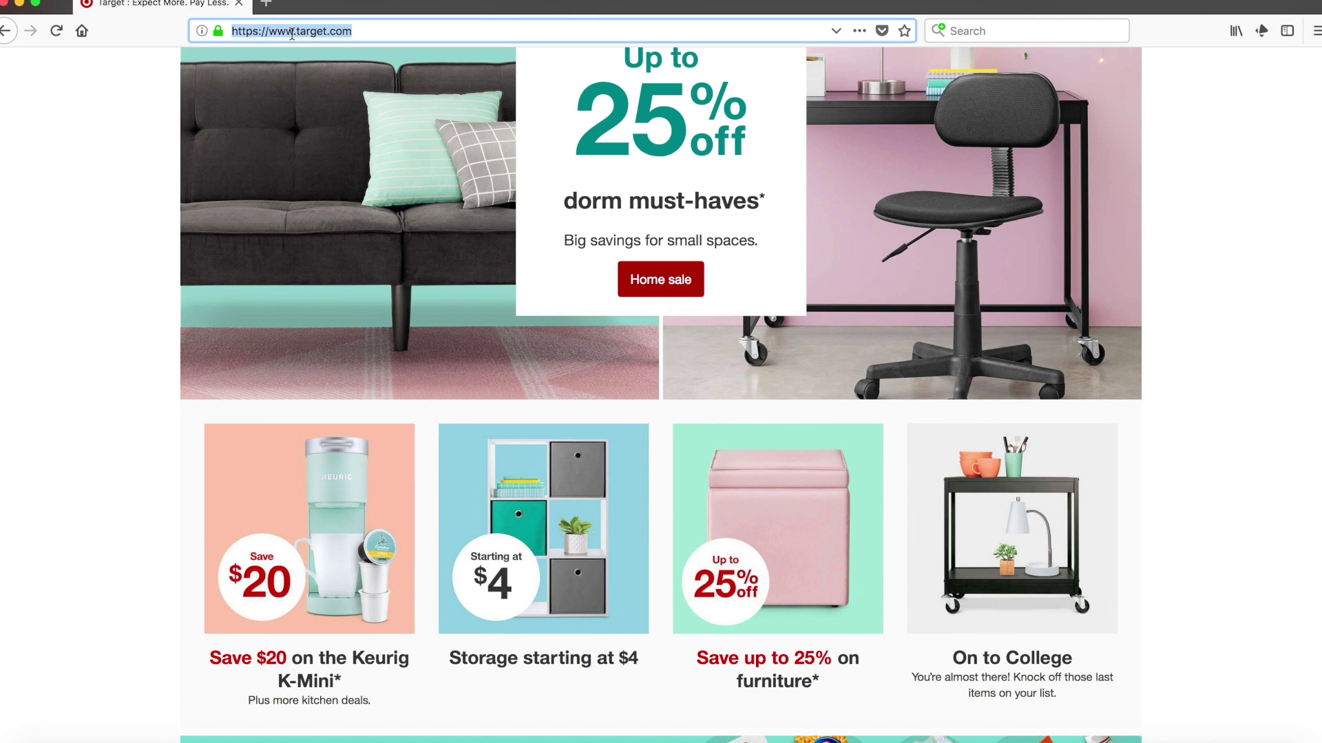
text(walma)
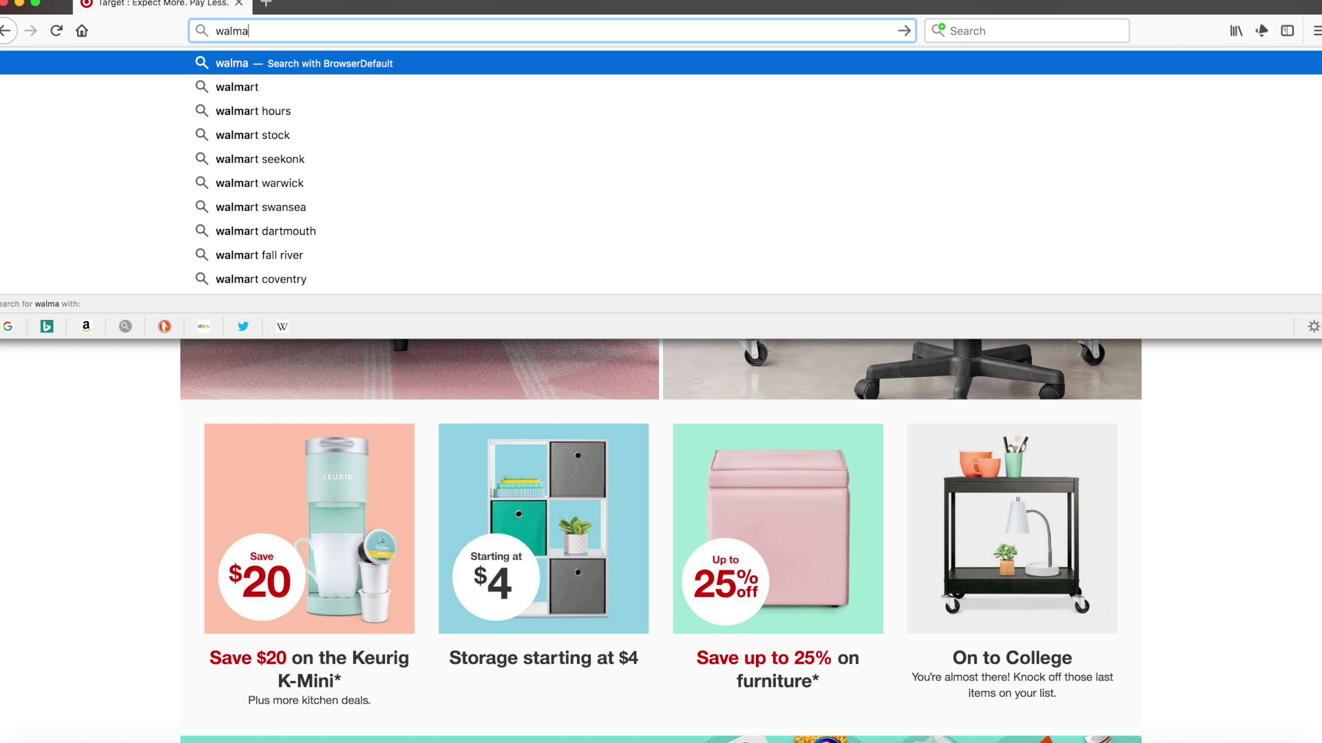
text(rt.com)
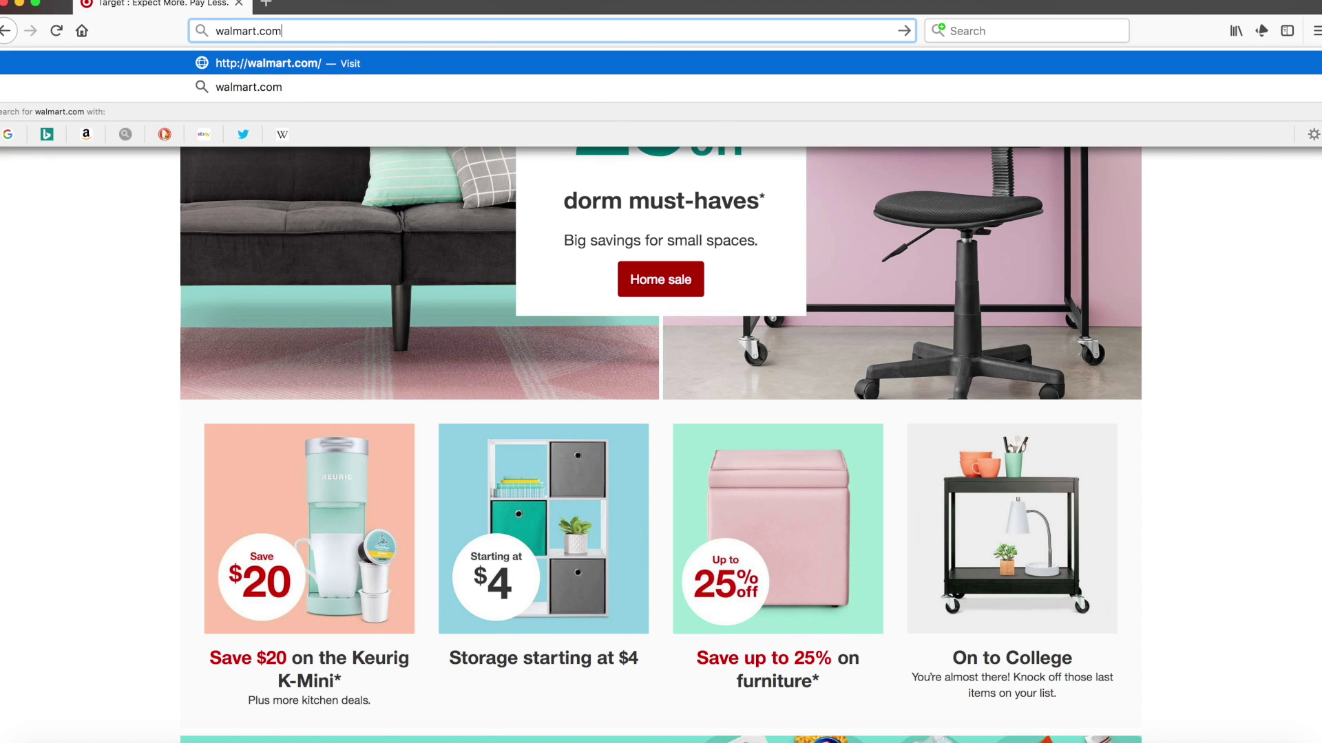
key(Return)
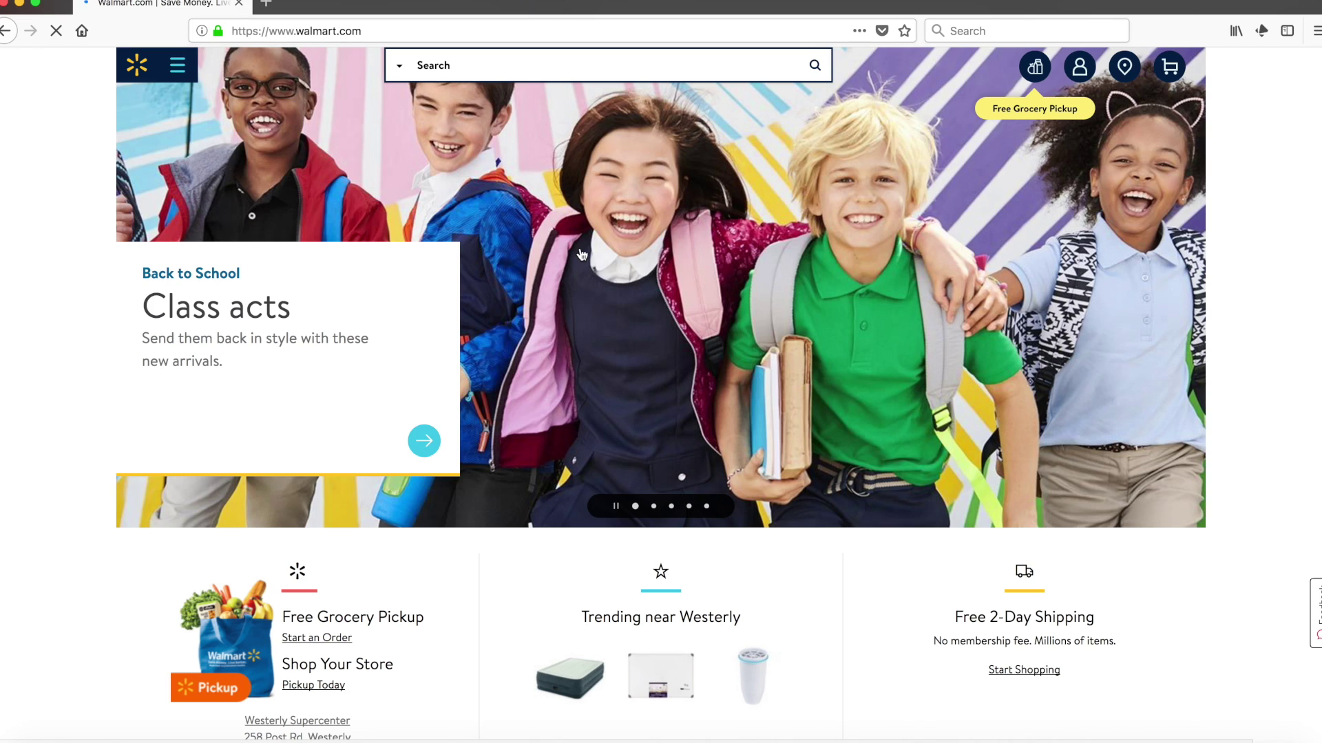
Browse the Walmart home page down to its footer and open the Firefox Lightbeam graph
scroll(678, 281, down, 10)
scroll(678, 281, down, 15)
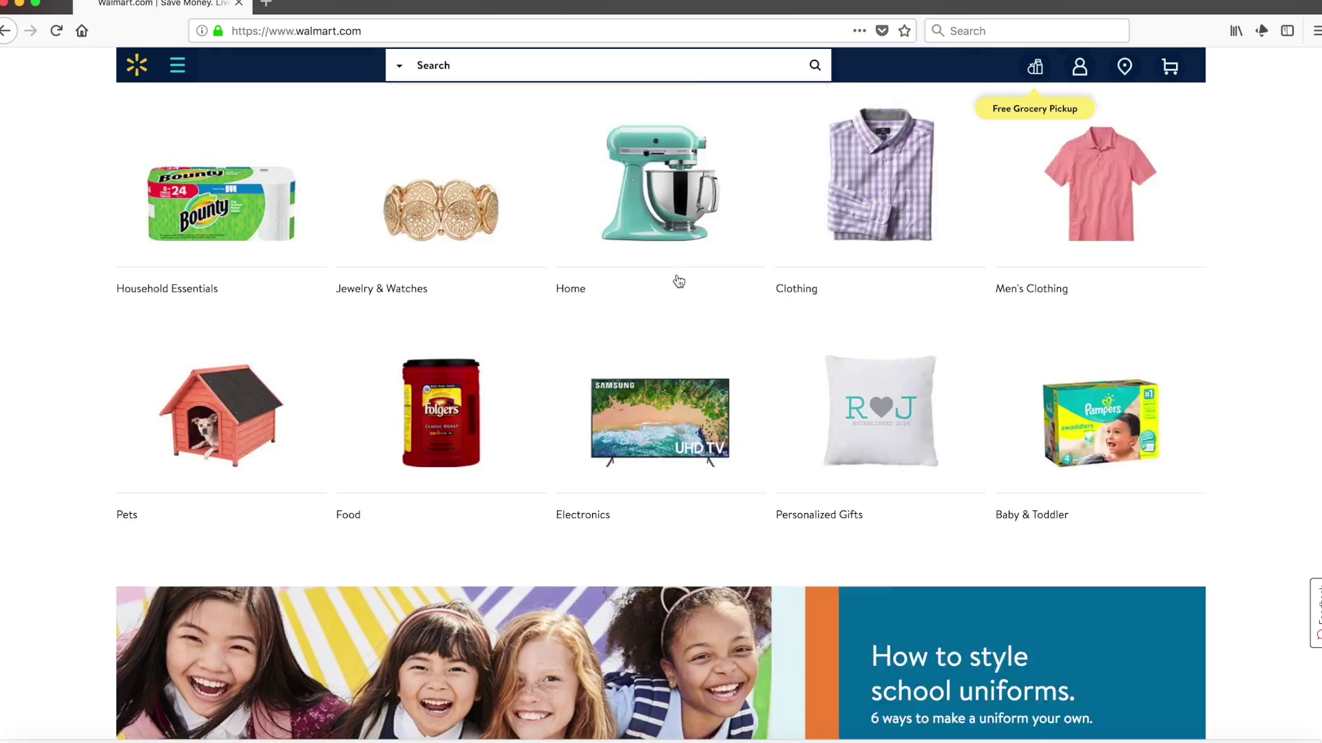
scroll(678, 281, down, 3)
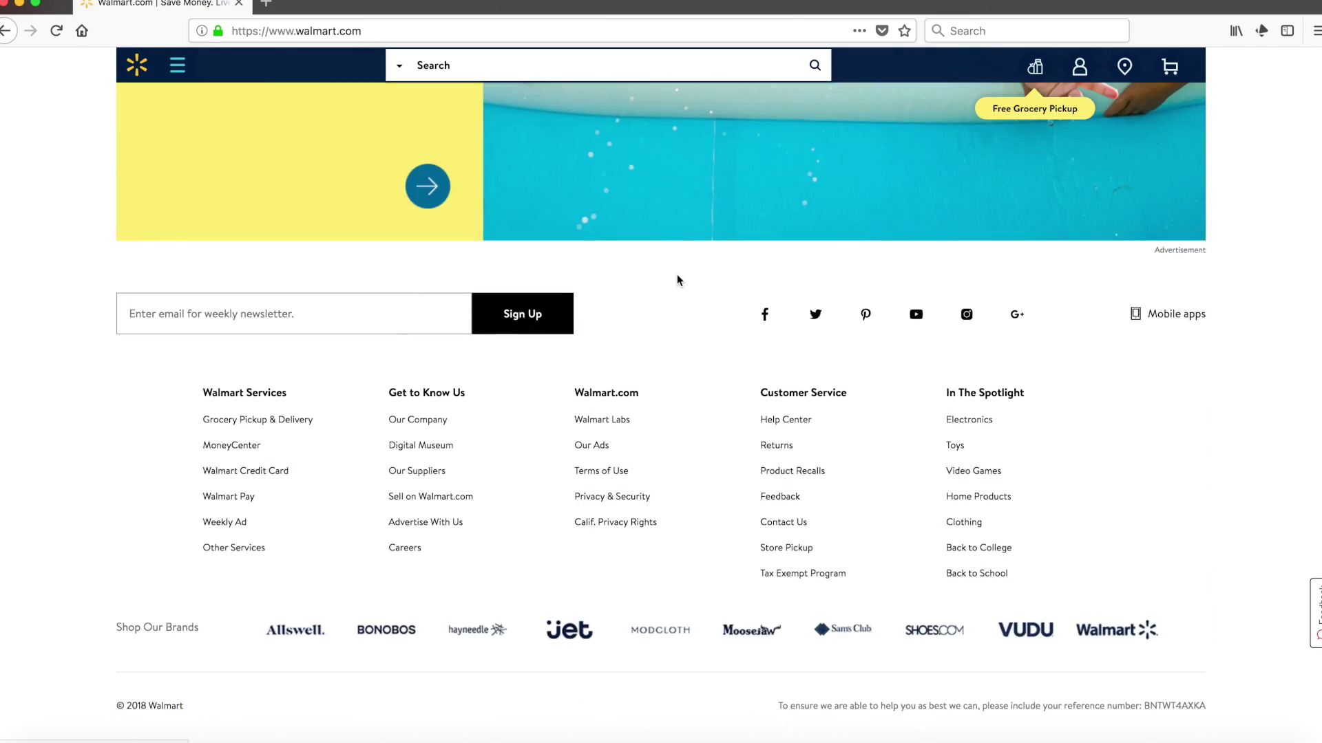
scroll(678, 281, up, 20)
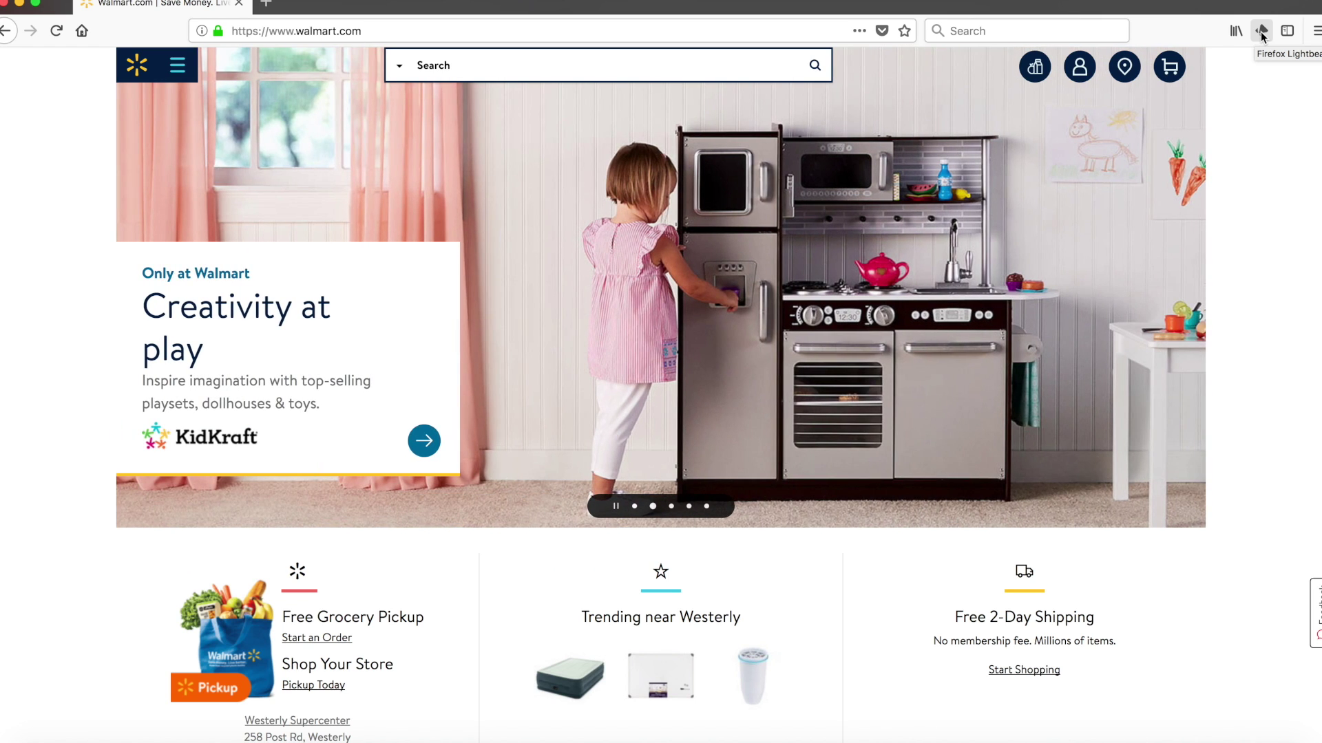
click(1262, 33)
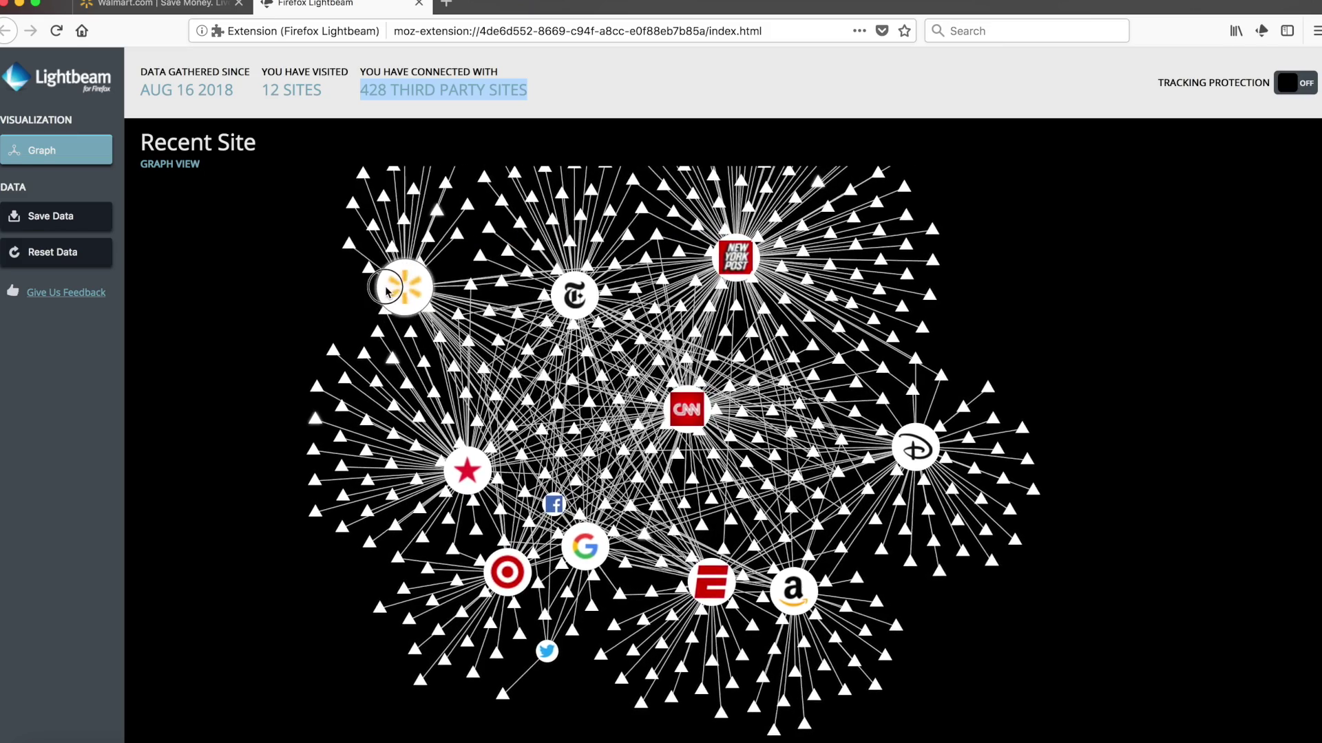
Move the Walmart and New York Post nodes around the graph and inspect a third-party tracker linked to The New York Times
drag(242, 335, 179, 698)
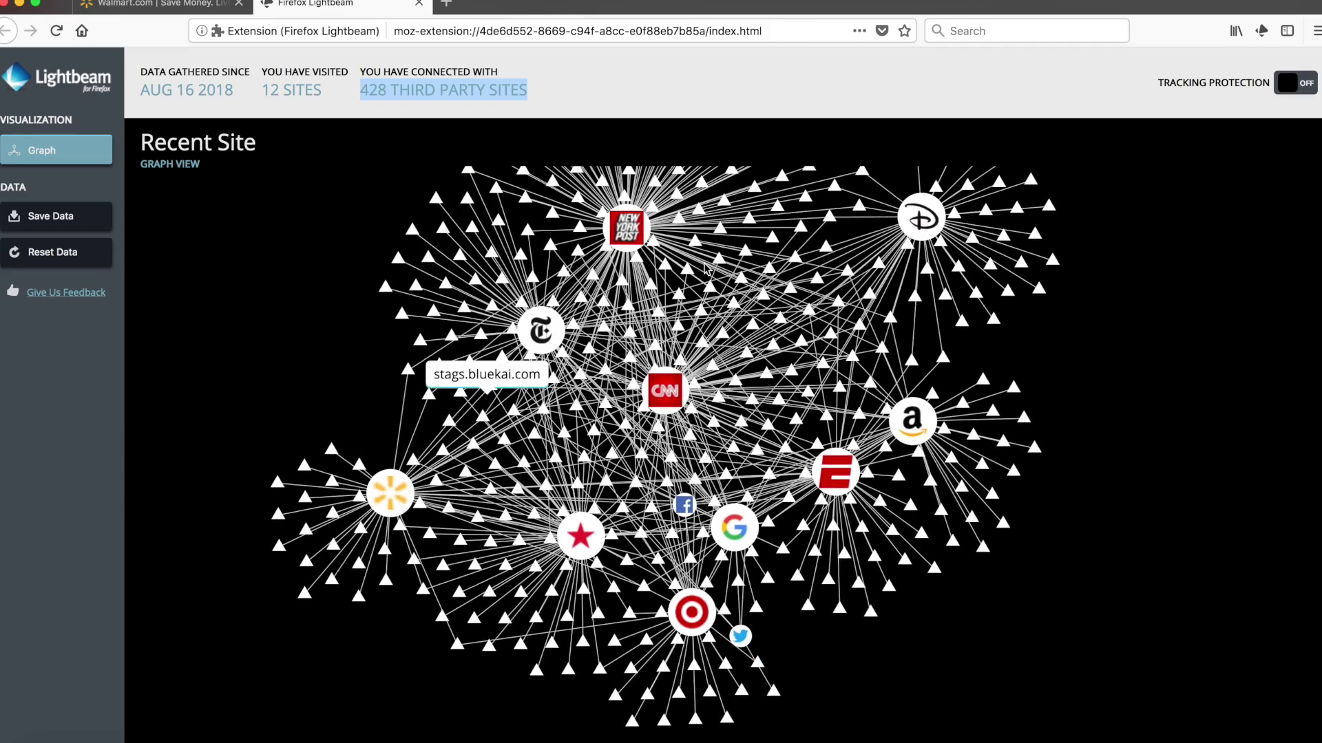
drag(722, 232, 769, 198)
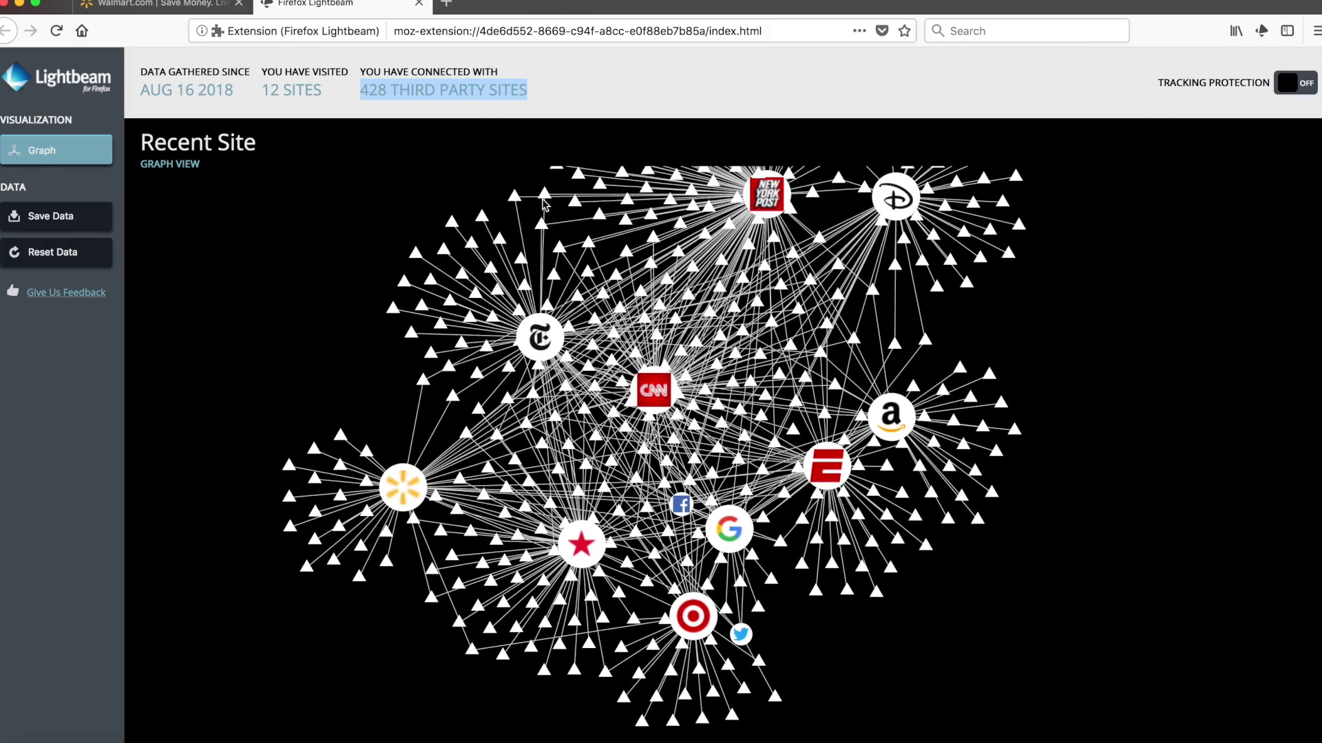
mouse_move(527, 203)
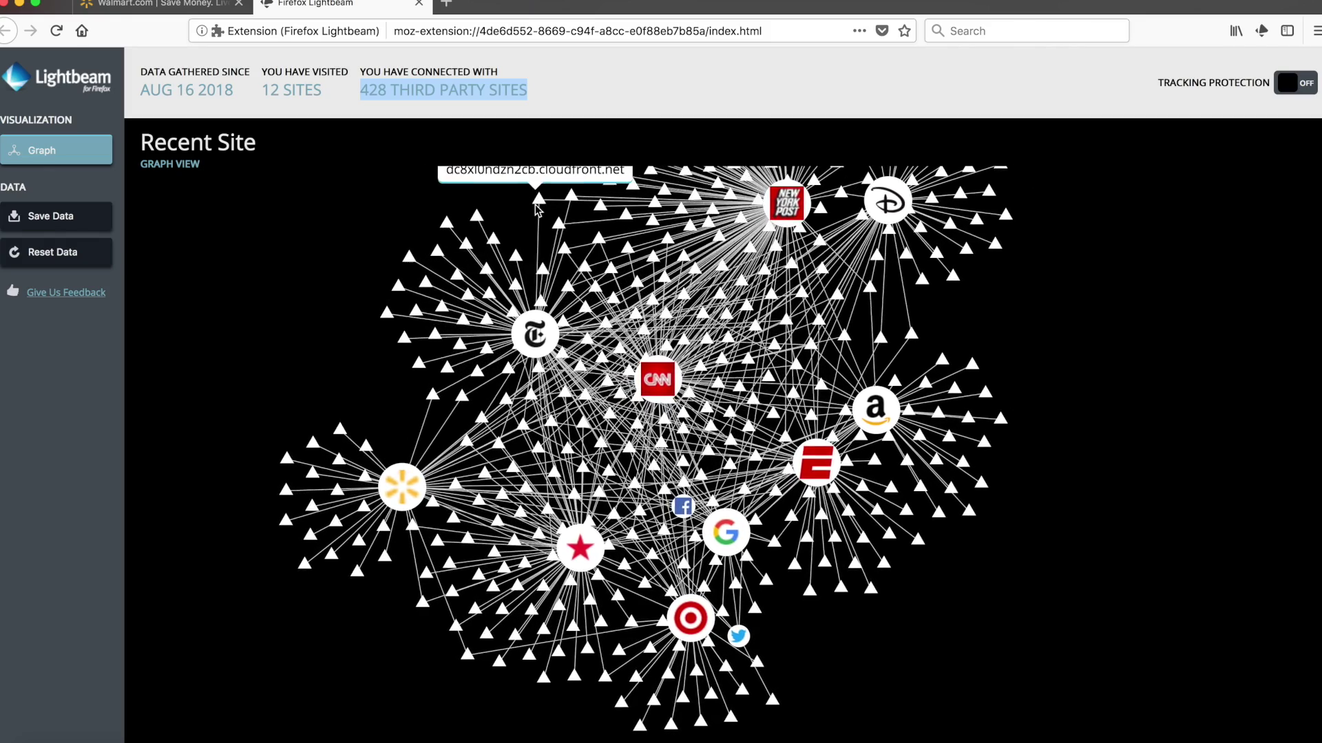
click(535, 205)
drag(536, 207, 541, 256)
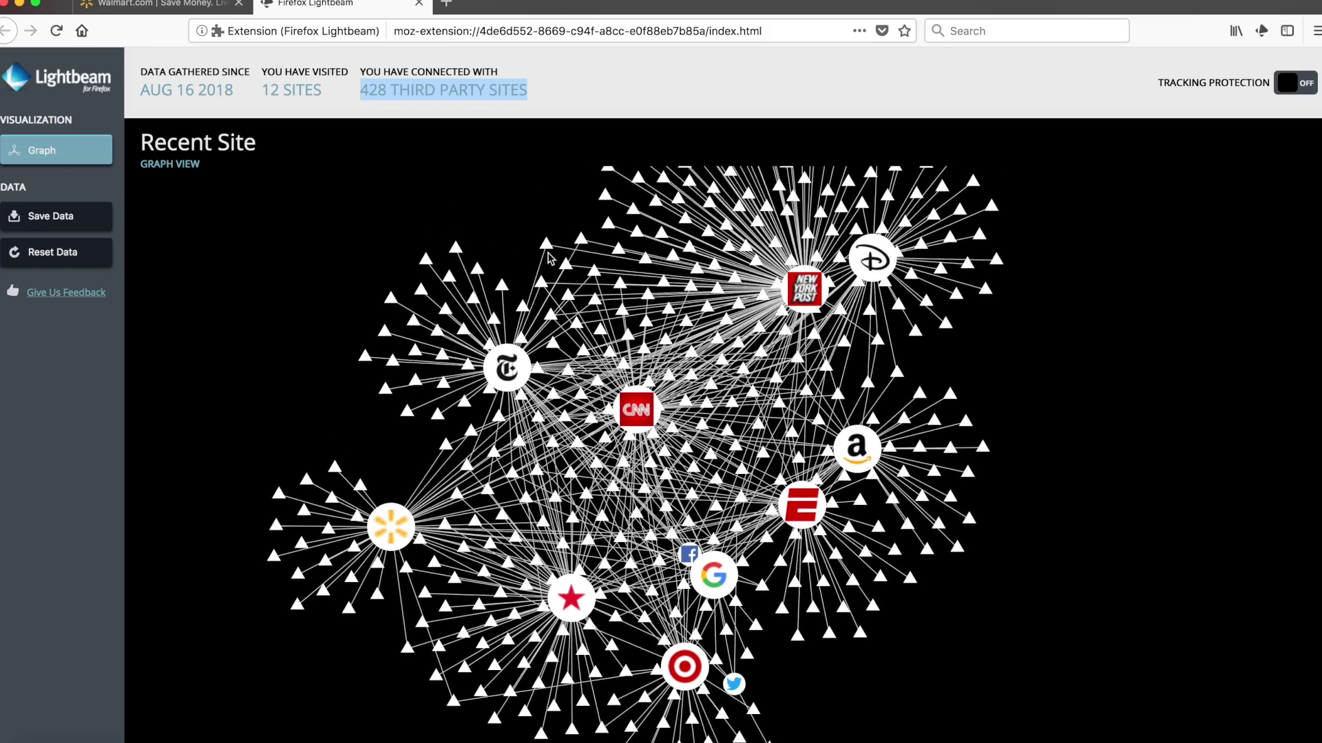
Reposition the graph and pull the Facebook node away from the cluster to examine which sites connect to it
mouse_move(799, 292)
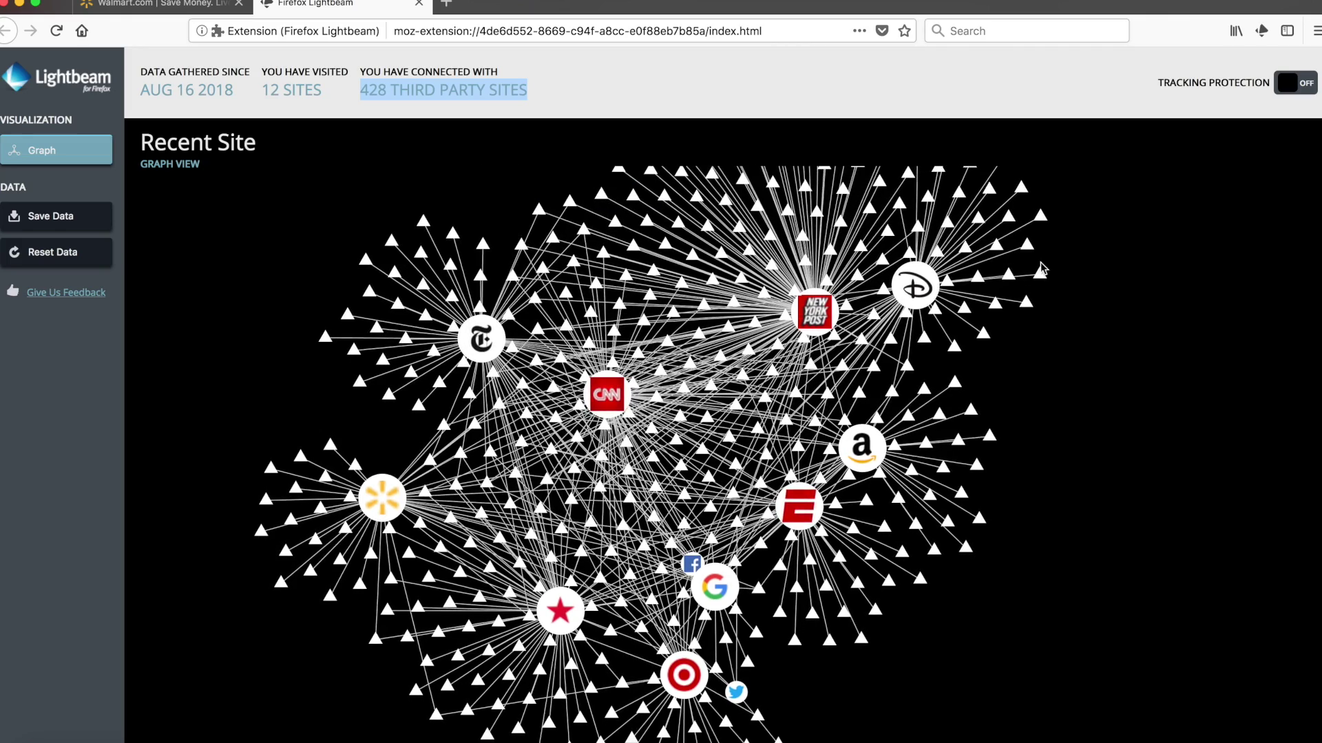
click(1098, 336)
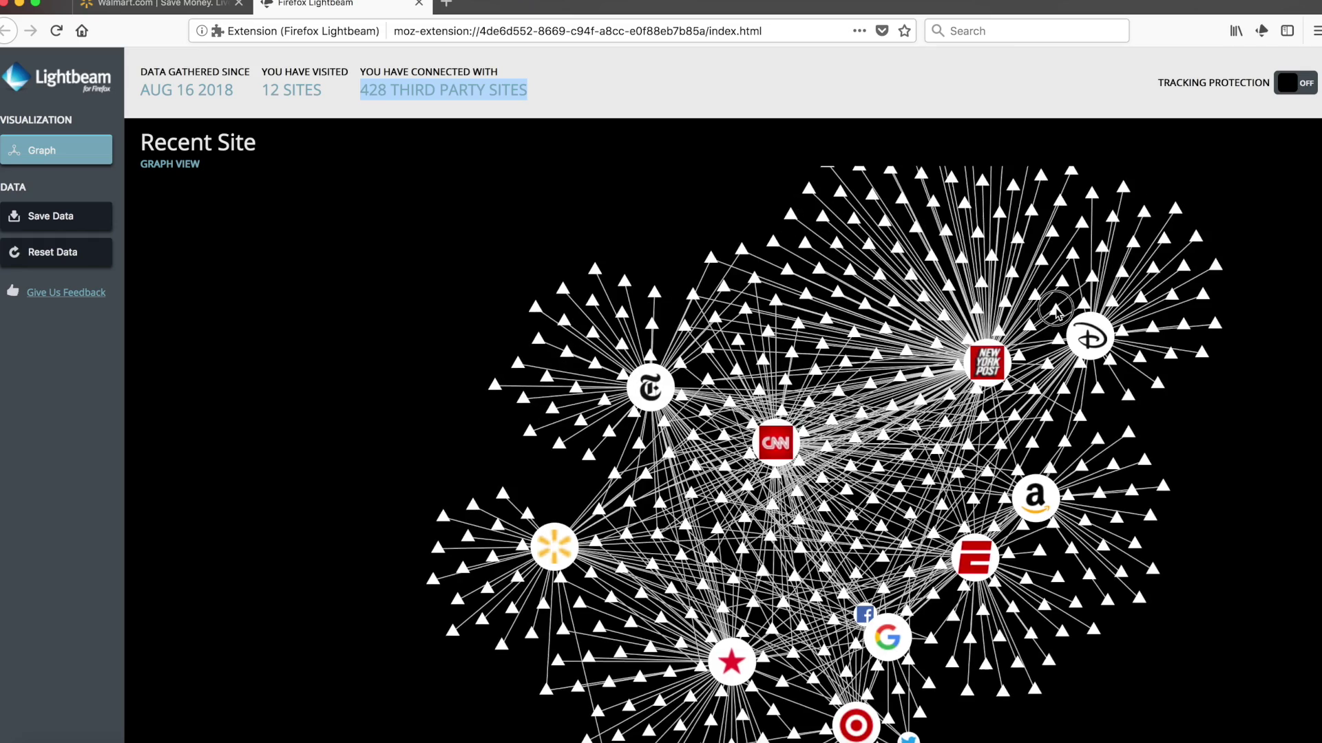
click(1050, 289)
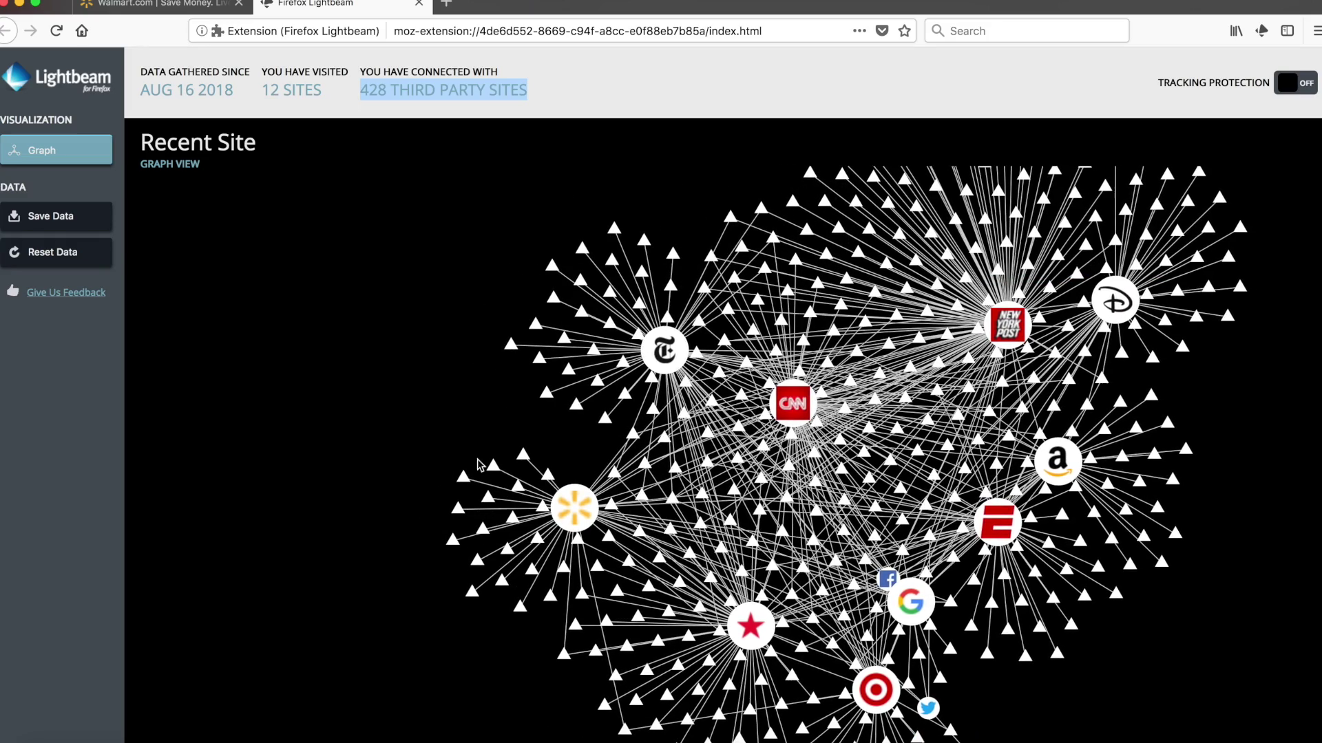
drag(452, 433, 323, 336)
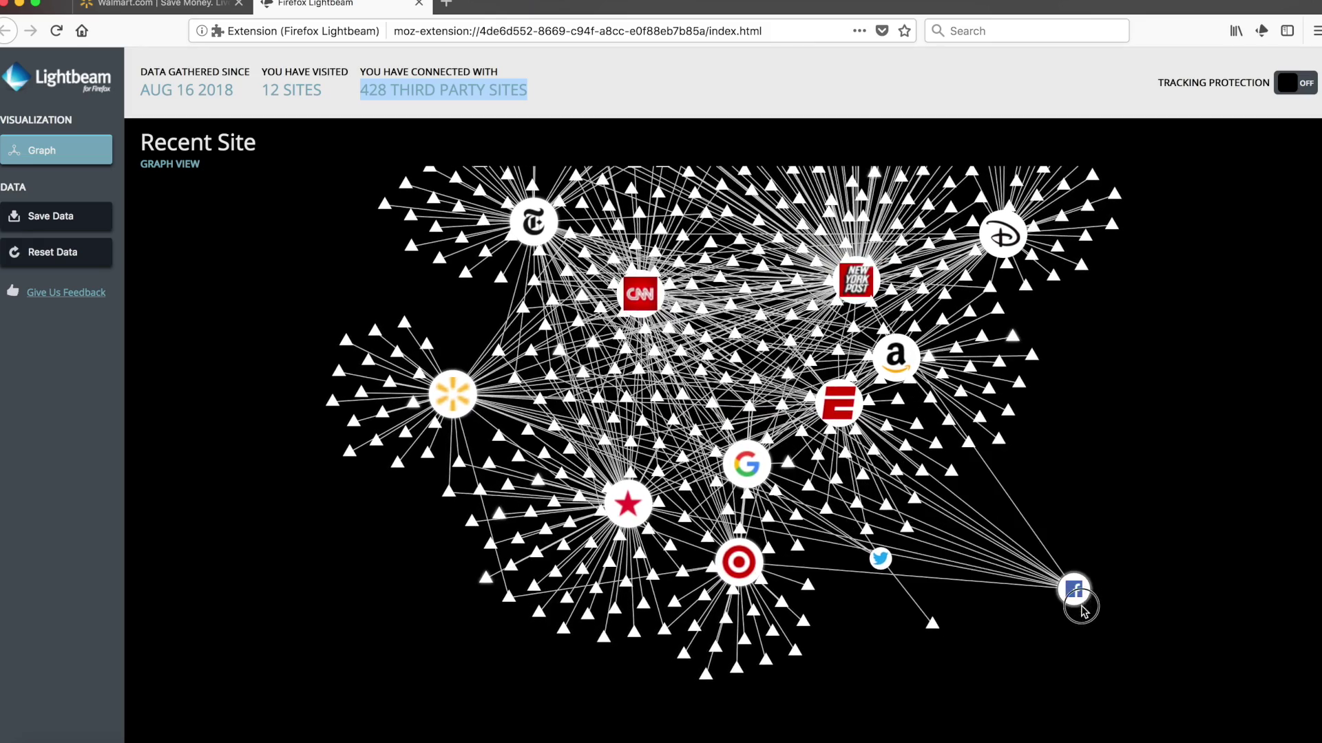
right_click(1082, 620)
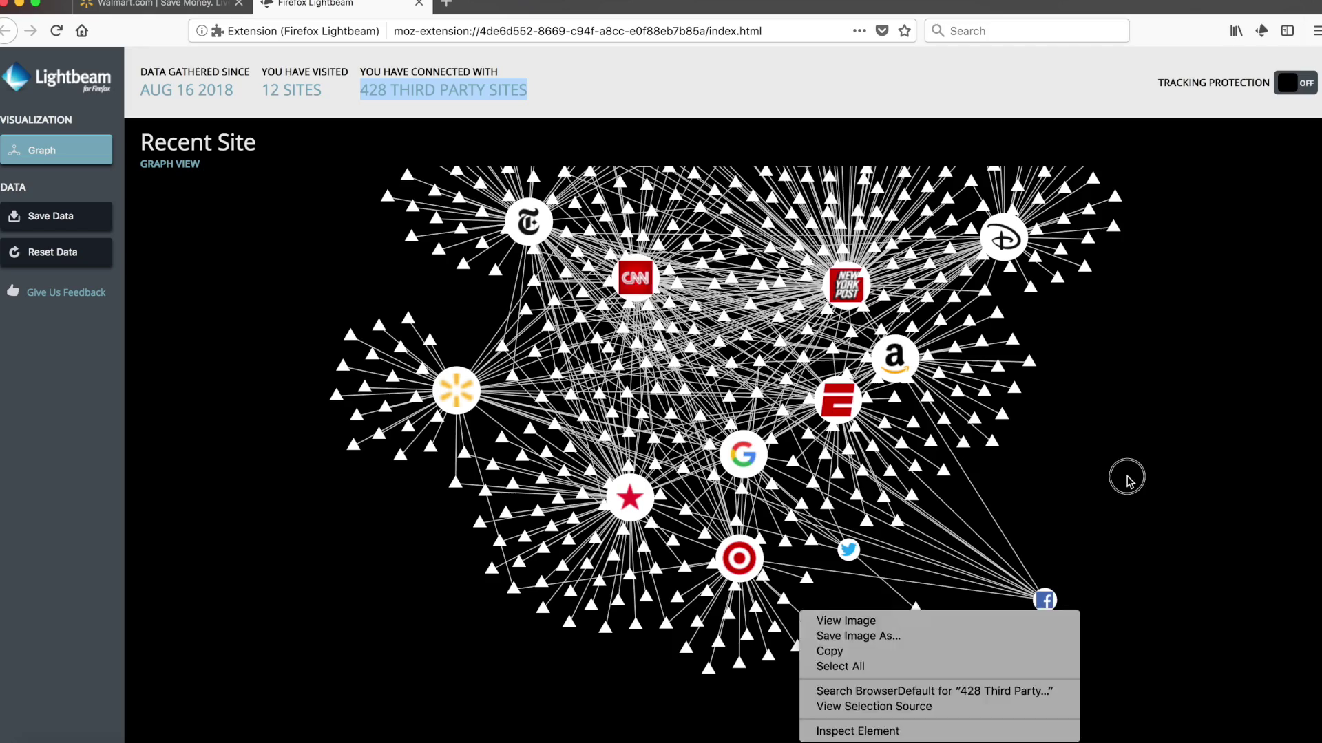
click(1127, 480)
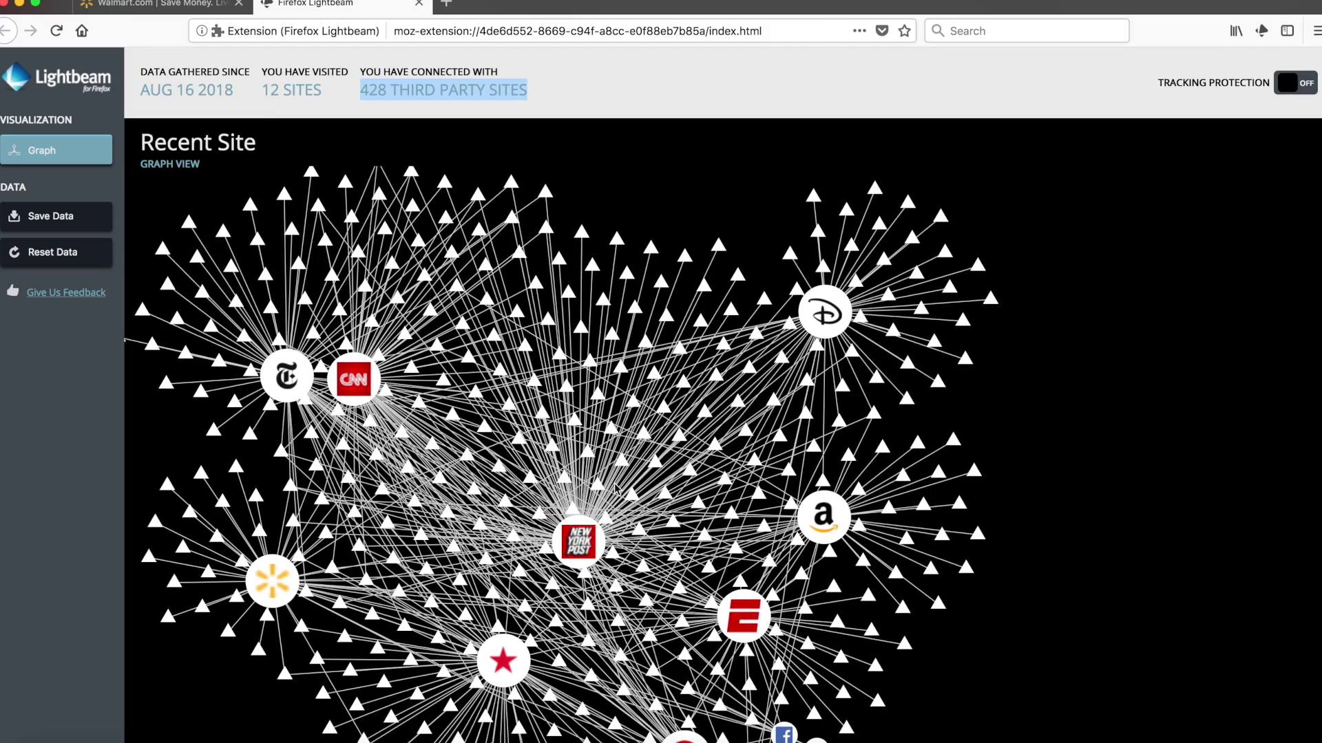
Open a new tab and load kohls.com in it
click(447, 6)
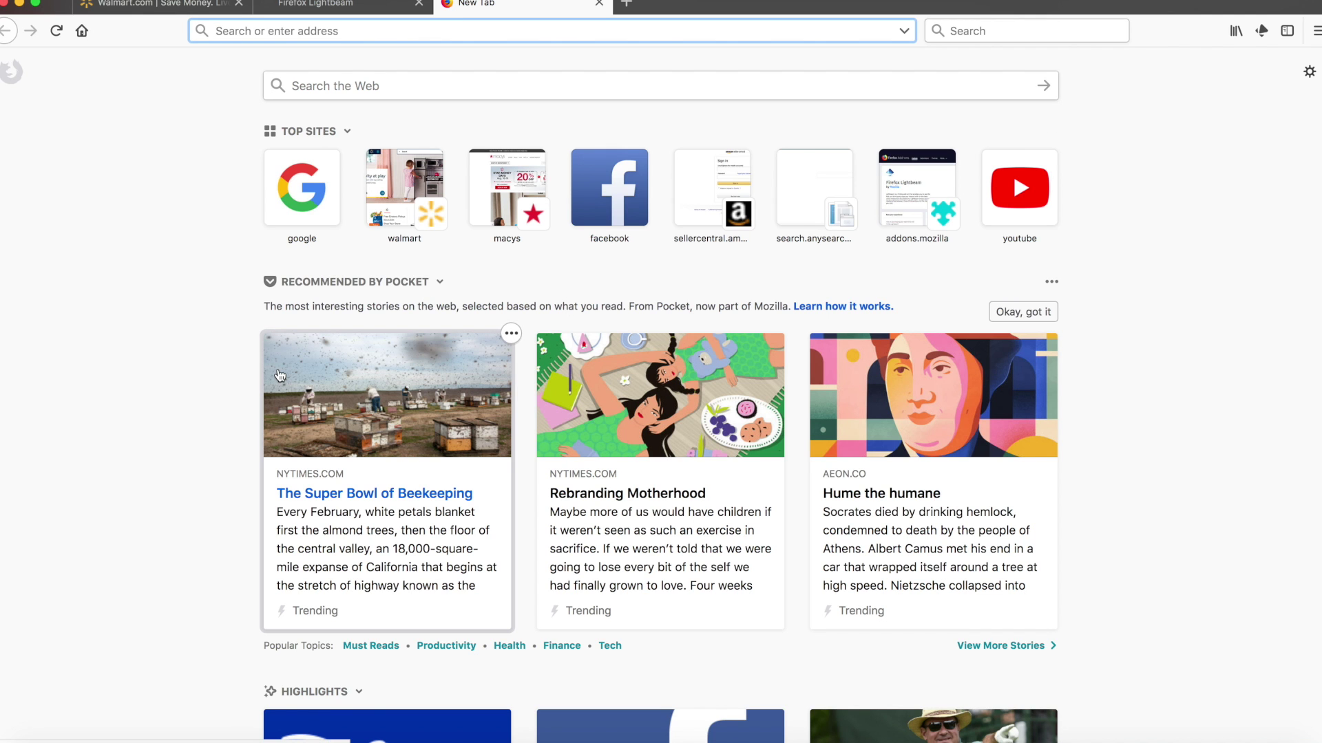
scroll(155, 445, down, 5)
scroll(157, 449, down, 10)
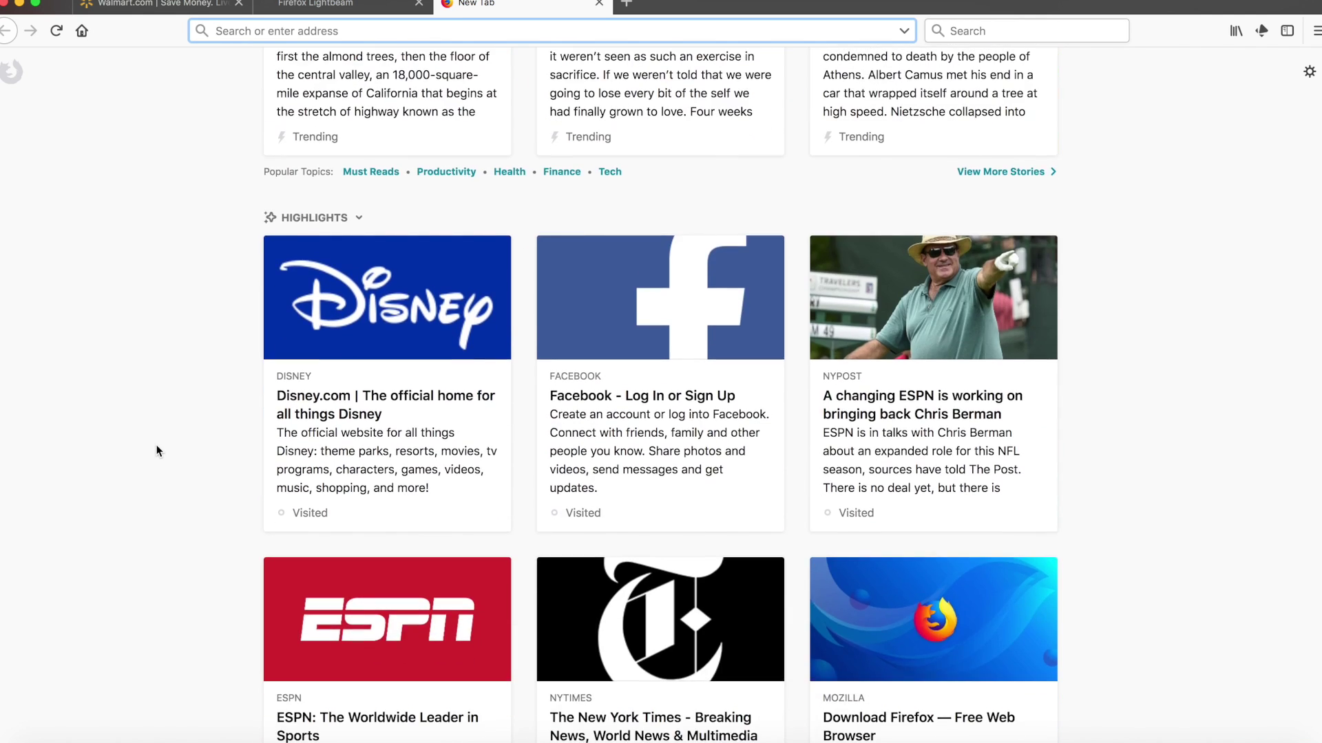
scroll(225, 333, up, 15)
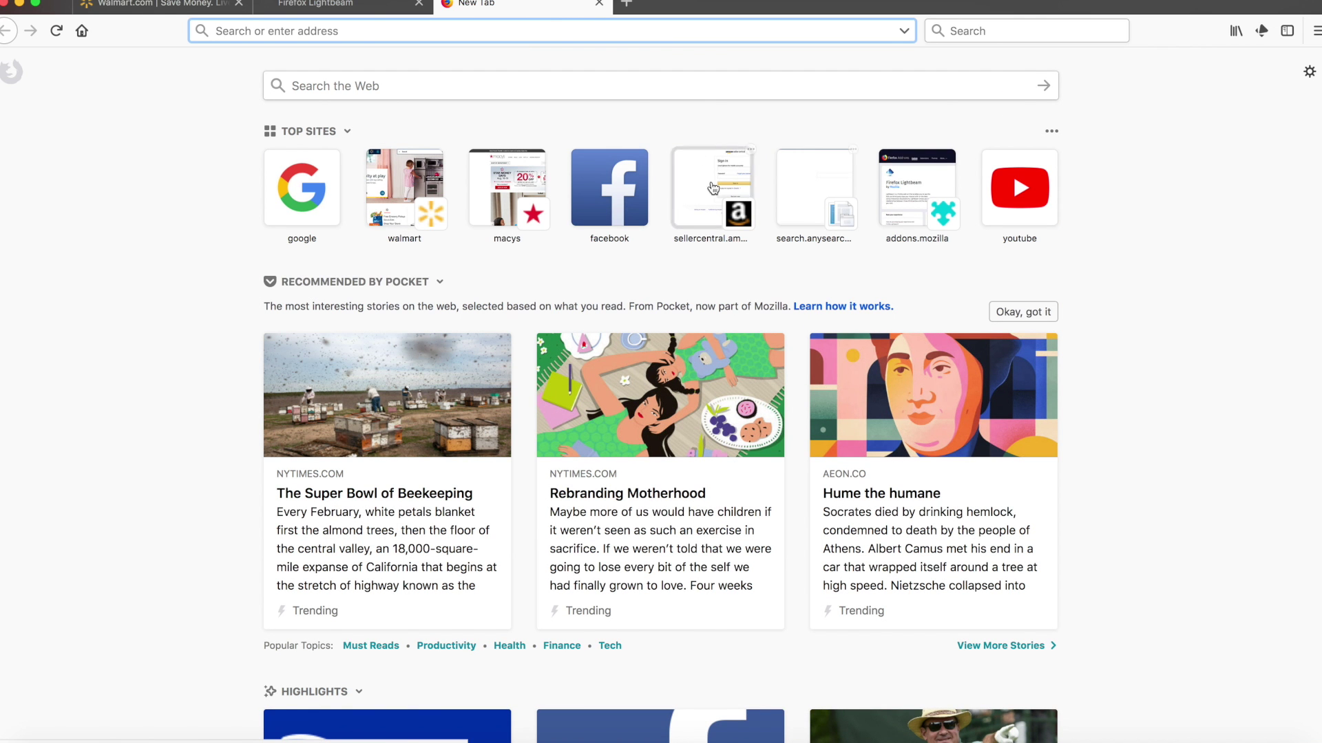
click(469, 86)
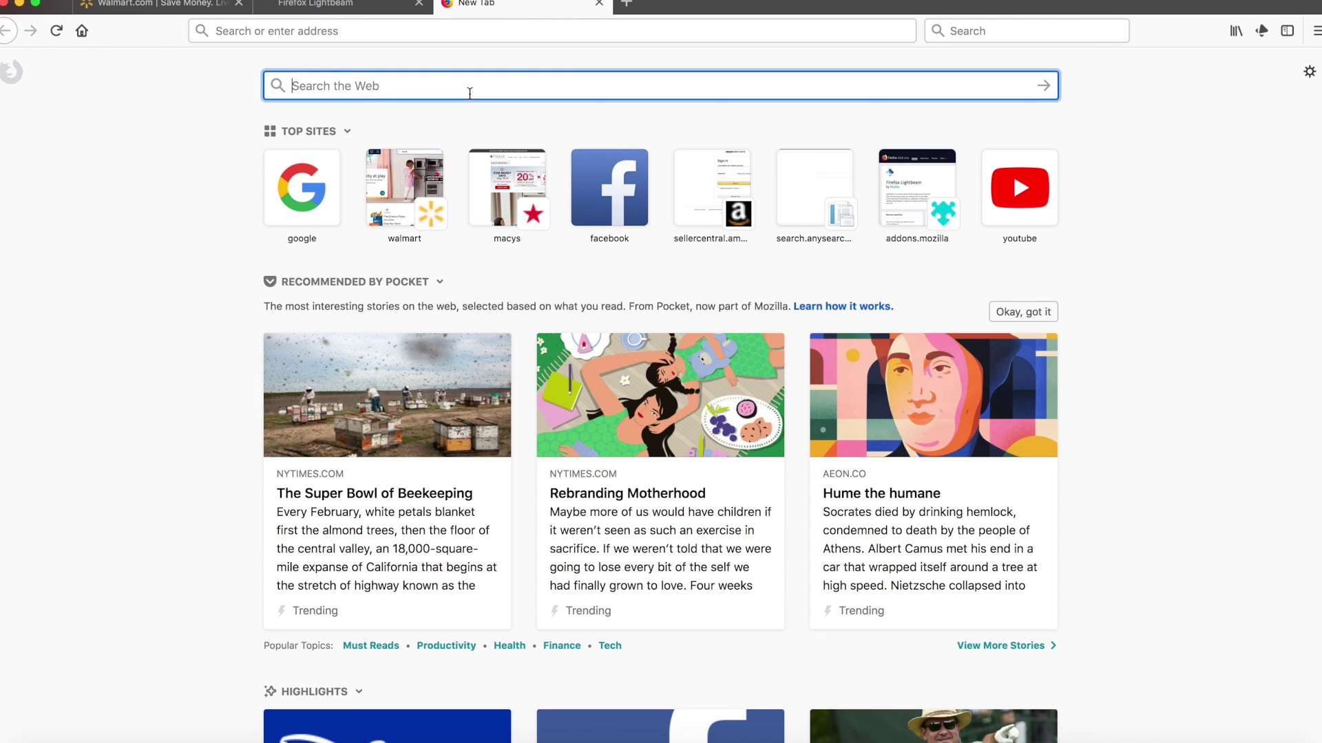
text(kohls)
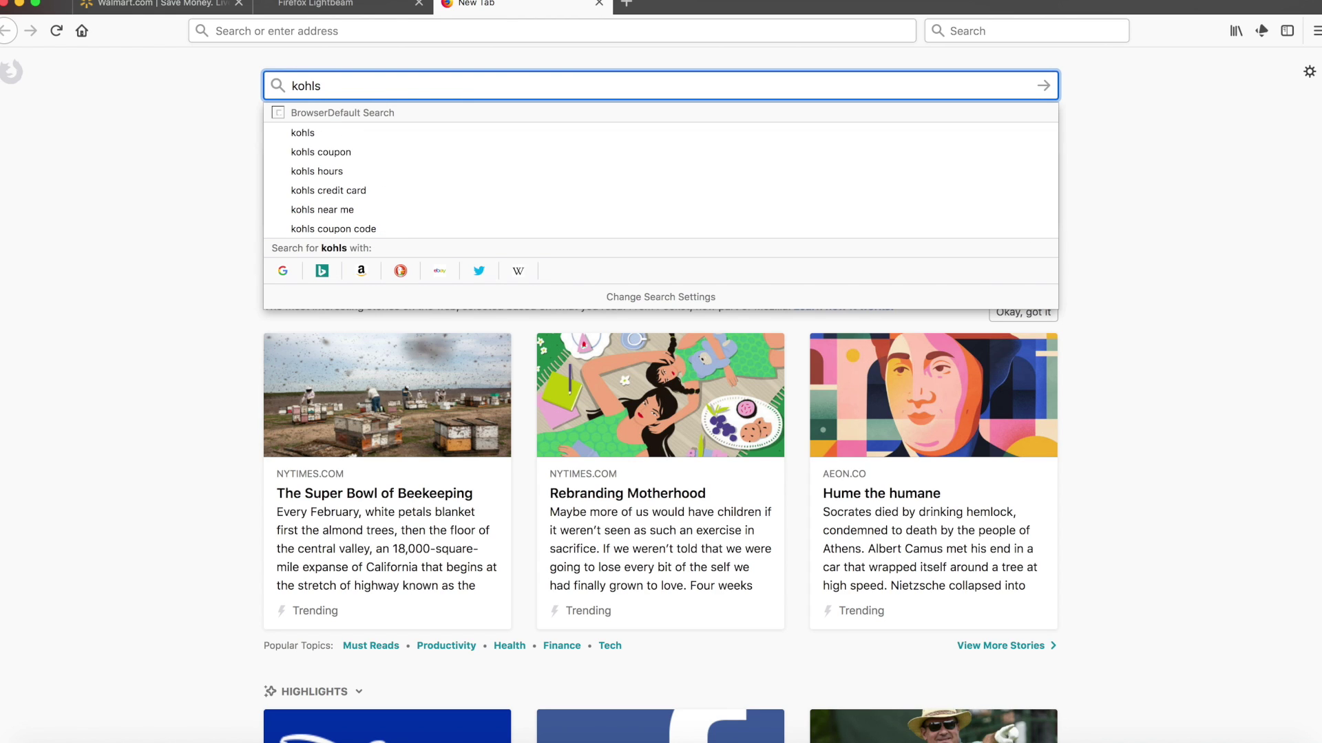
click(318, 31)
text(kohl)
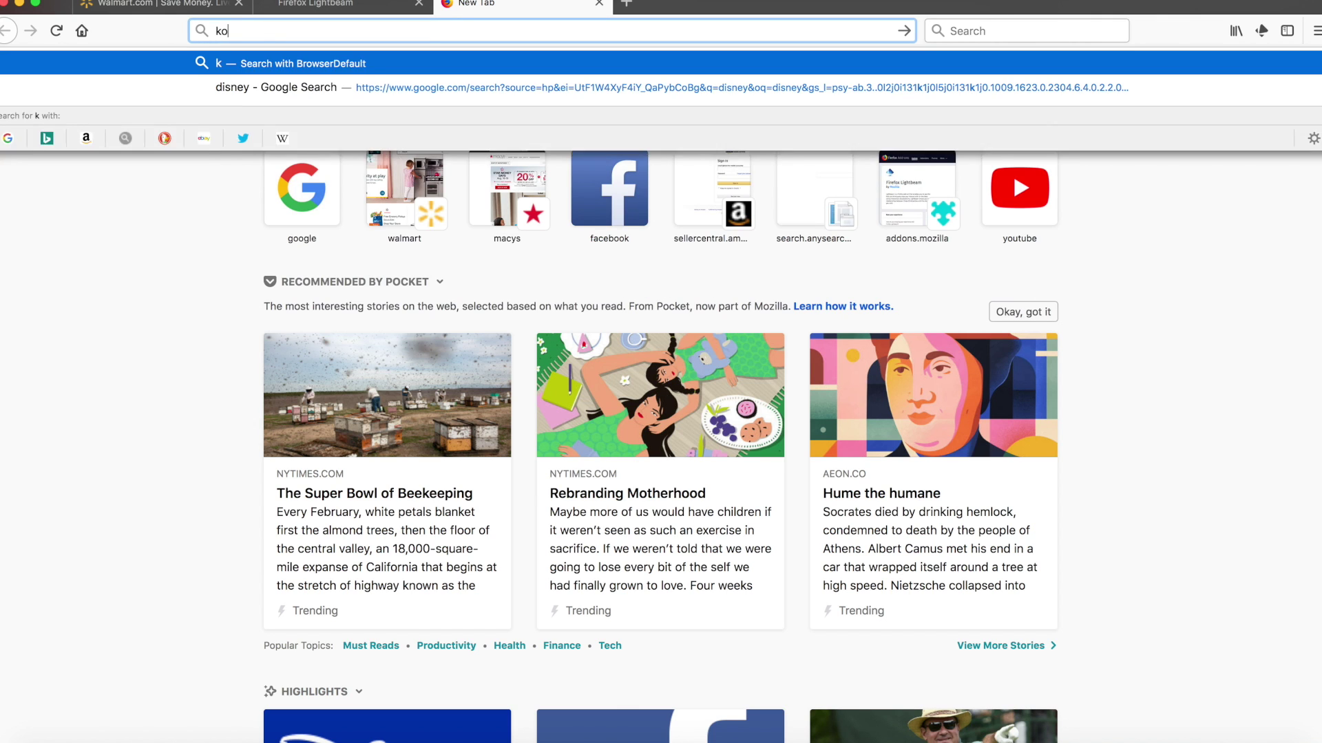
text(s.com)
key(Return)
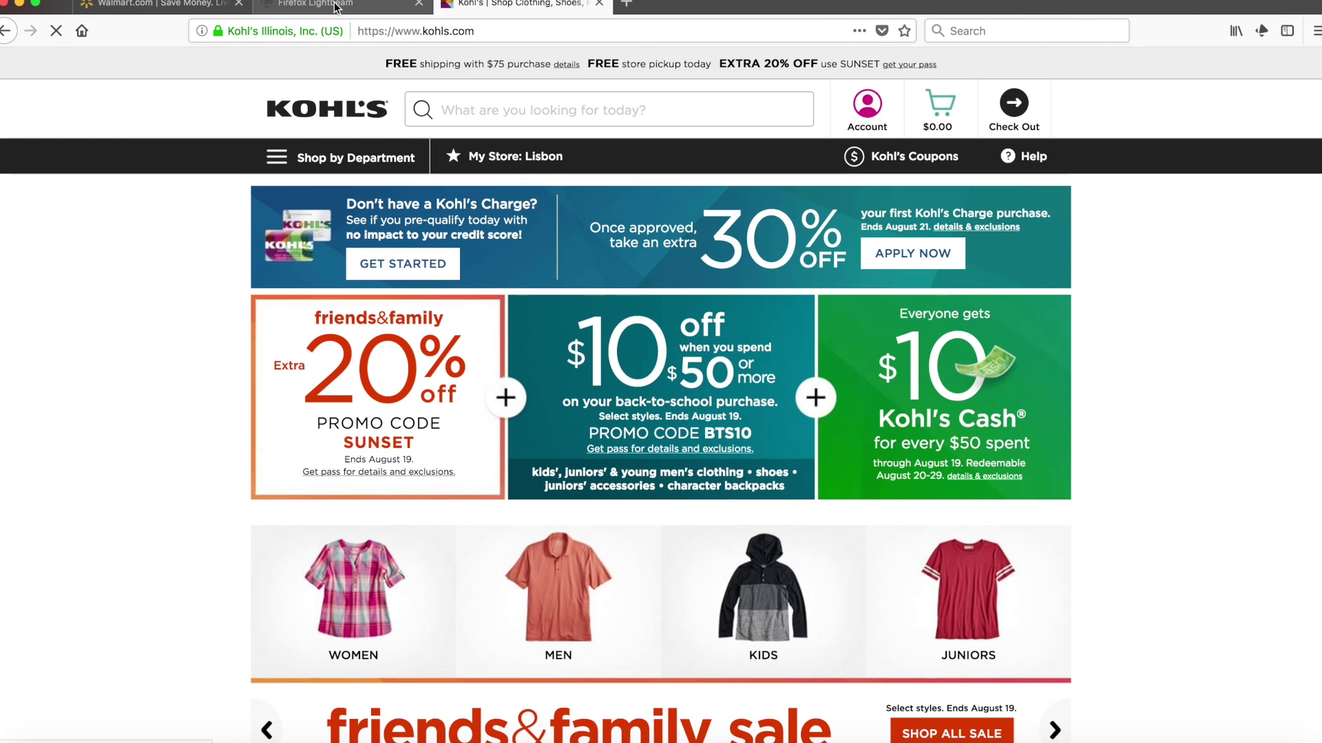
Return to the Lightbeam graph and reposition it to examine the connections added by the Kohl's visit
click(338, 8)
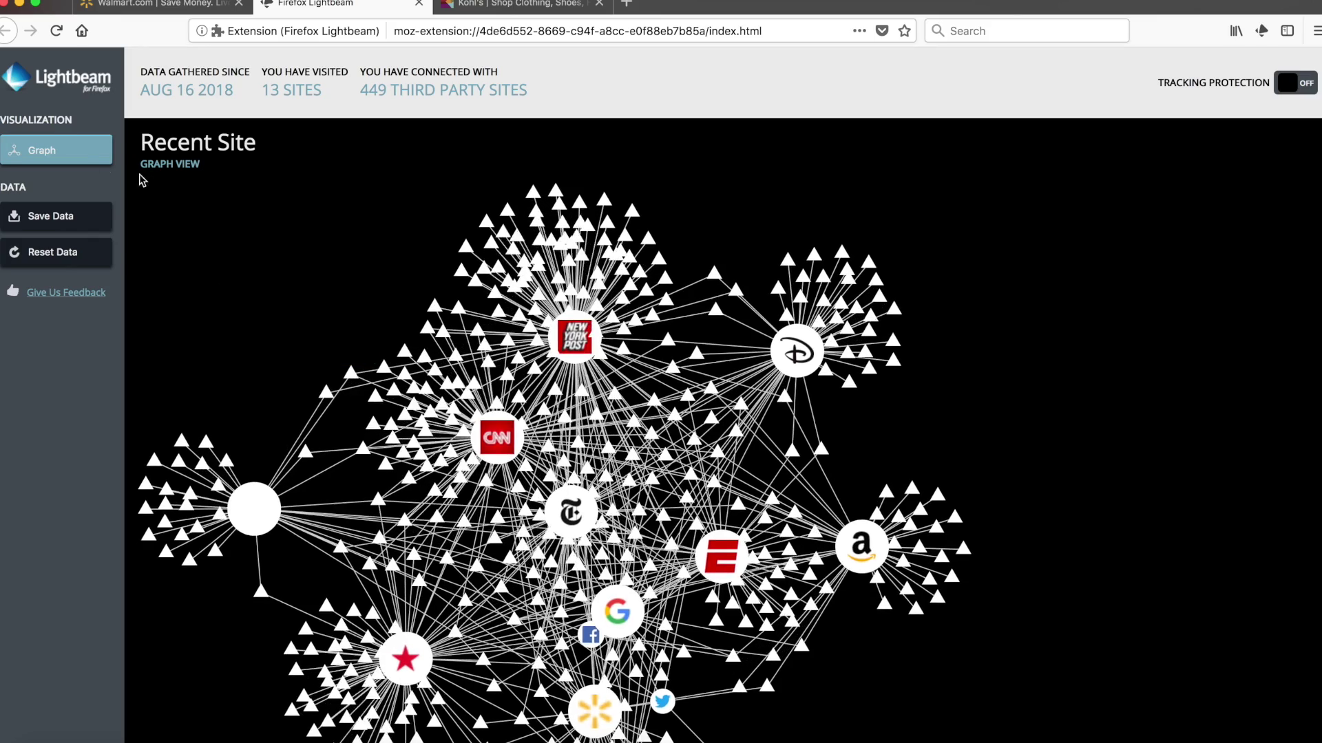
drag(1026, 390, 1145, 377)
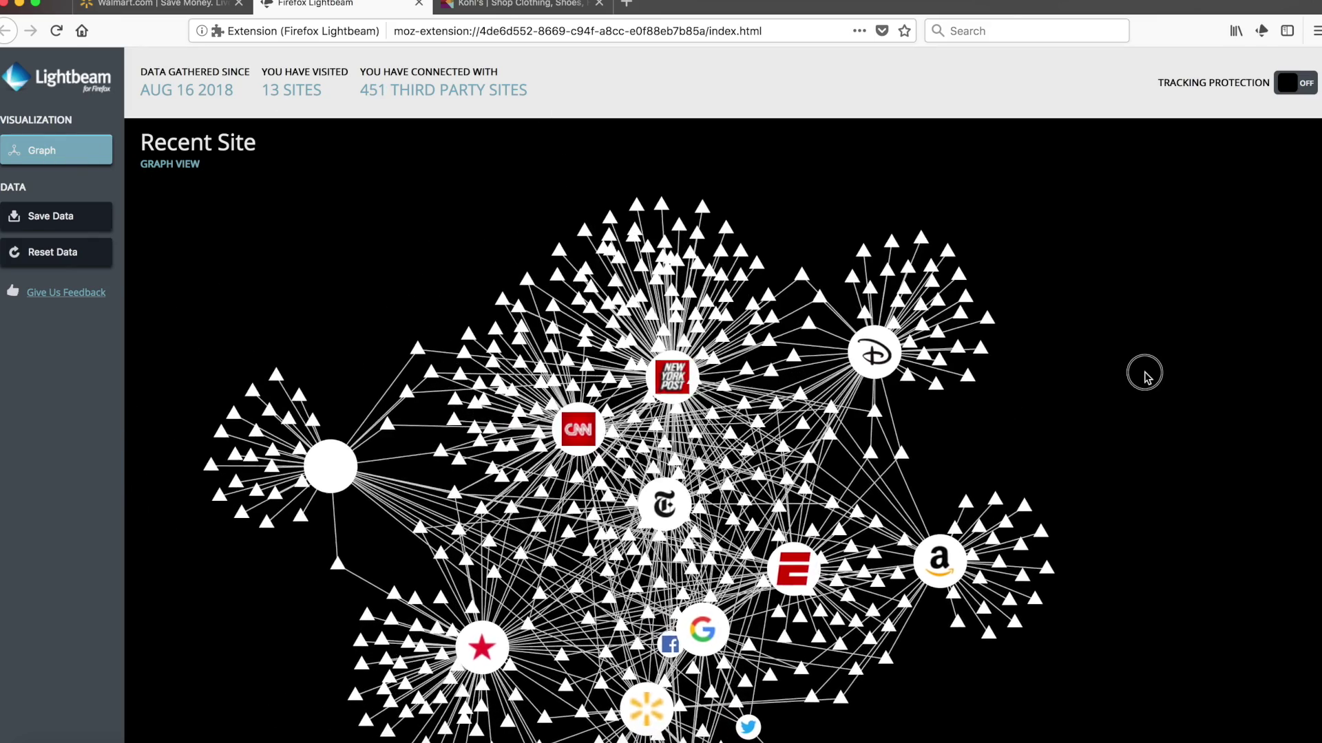